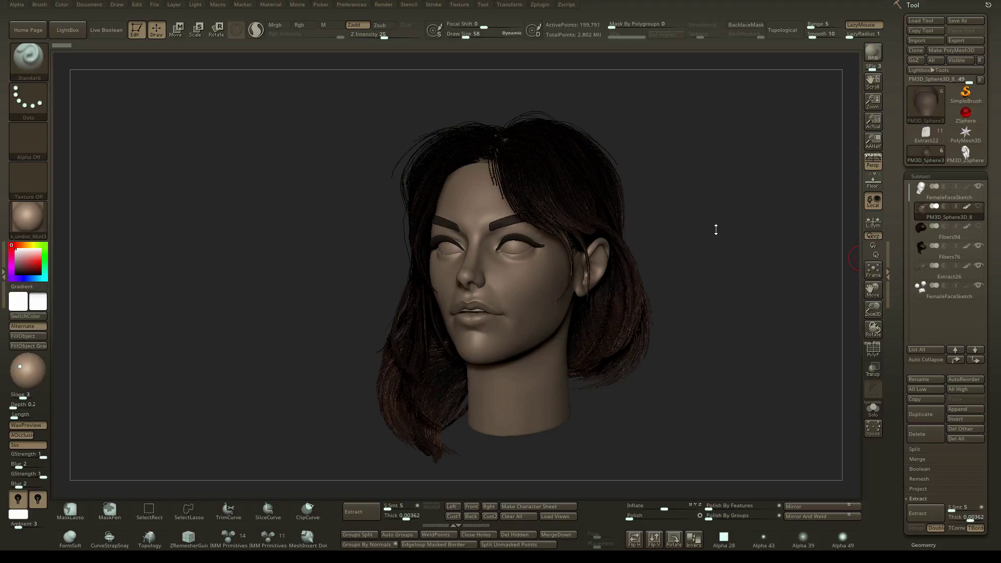
Examine the fibre hairstyle on the female head from the front, both sides and three-quarter views.
left_click(980, 80)
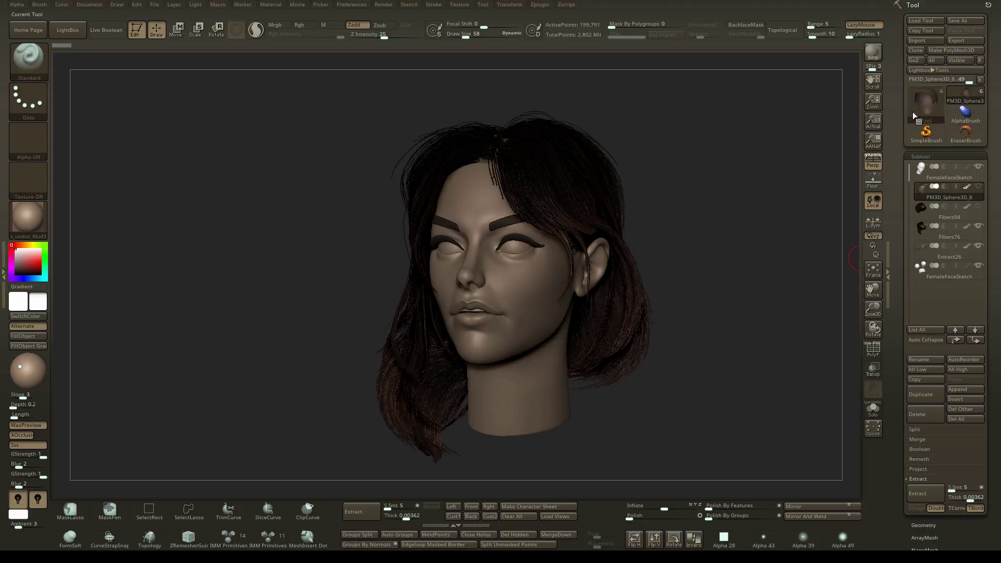
mouse_move(726, 209)
left_mouse_down()
mouse_move(709, 208)
mouse_move(728, 228)
mouse_move(680, 208)
mouse_move(620, 212)
left_mouse_up()
key("s")
key("s")
mouse_move(620, 211)
left_mouse_down()
mouse_move(704, 224)
mouse_move(634, 221)
left_mouse_up()
right_click_drag(633, 221, 724, 185, "ctrl")
left_click_drag(734, 184, 704, 182, "alt")
mouse_move(634, 183)
left_mouse_down()
mouse_move(663, 176)
mouse_move(656, 209)
left_mouse_up()
mouse_move(577, 205)
right_mouse_down()
mouse_move(607, 206)
mouse_move(628, 196)
mouse_move(596, 196)
mouse_move(635, 187)
right_mouse_up()
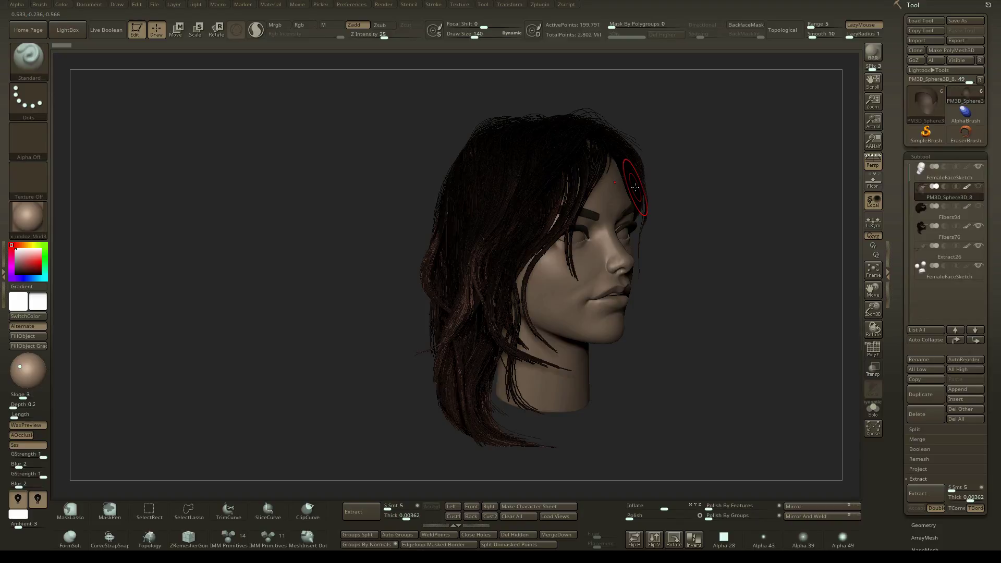
mouse_move(655, 180)
right_mouse_down()
mouse_move(695, 179)
mouse_move(624, 172)
right_mouse_up()
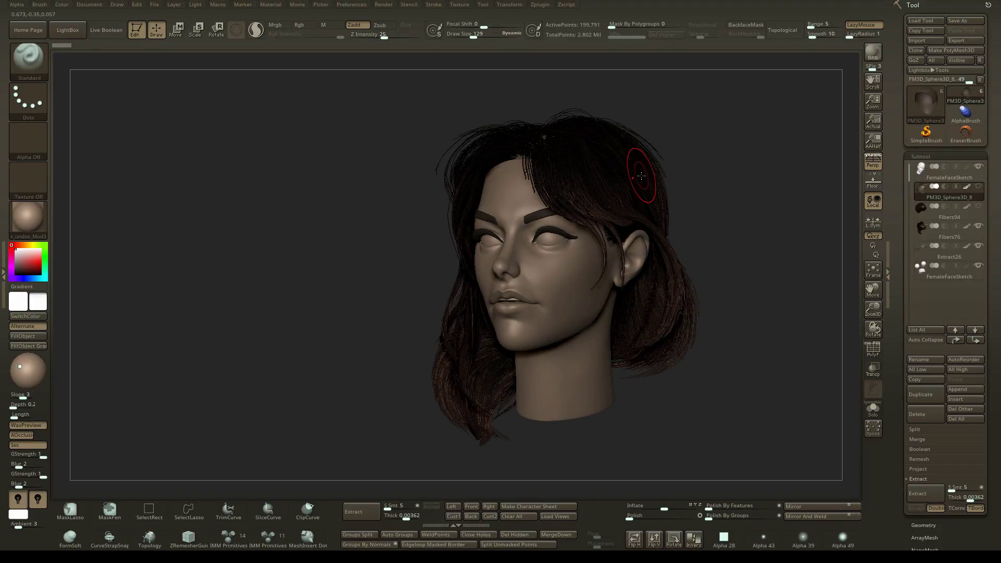
mouse_move(687, 206)
right_mouse_down()
mouse_move(699, 197)
mouse_move(600, 199)
mouse_move(667, 203)
mouse_move(627, 197)
mouse_move(664, 191)
mouse_move(638, 199)
right_mouse_up()
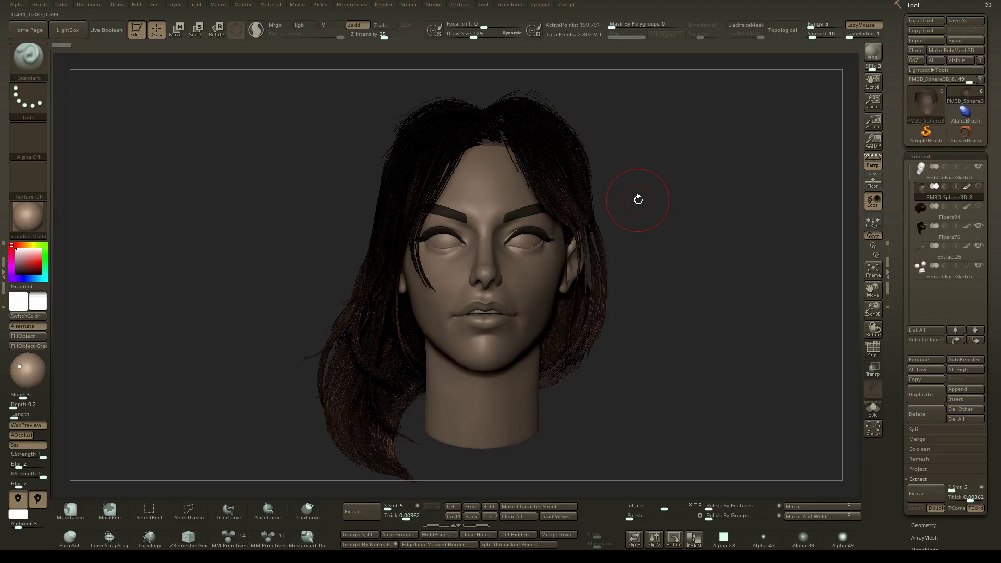
mouse_move(667, 206)
right_mouse_down()
mouse_move(636, 202)
mouse_move(688, 208)
mouse_move(680, 199)
right_mouse_up()
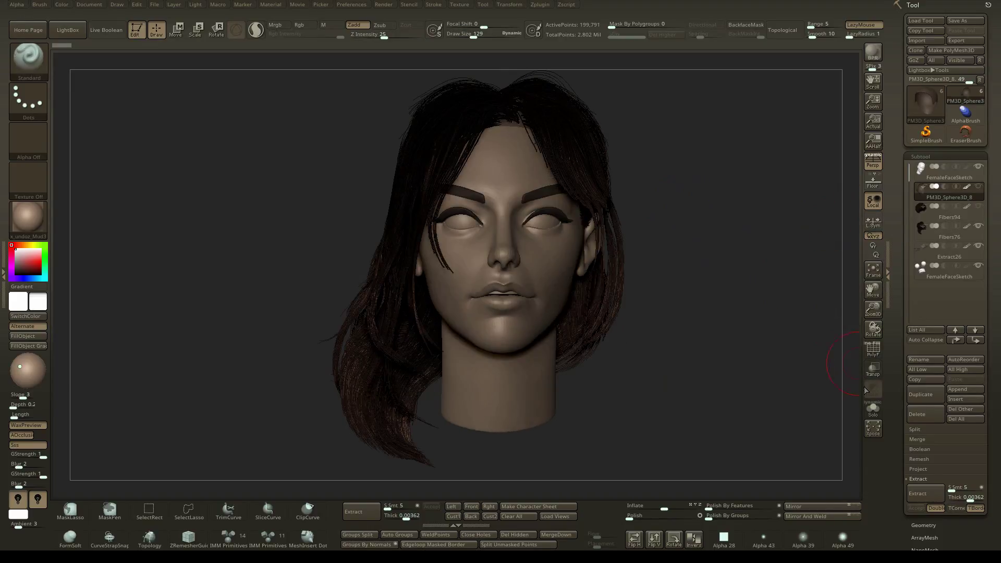
Isolate the PM3D_Sphere3D_8 scalp cap in Solo mode and view it from the side.
left_click(872, 409)
right_click_drag(487, 178, 572, 159)
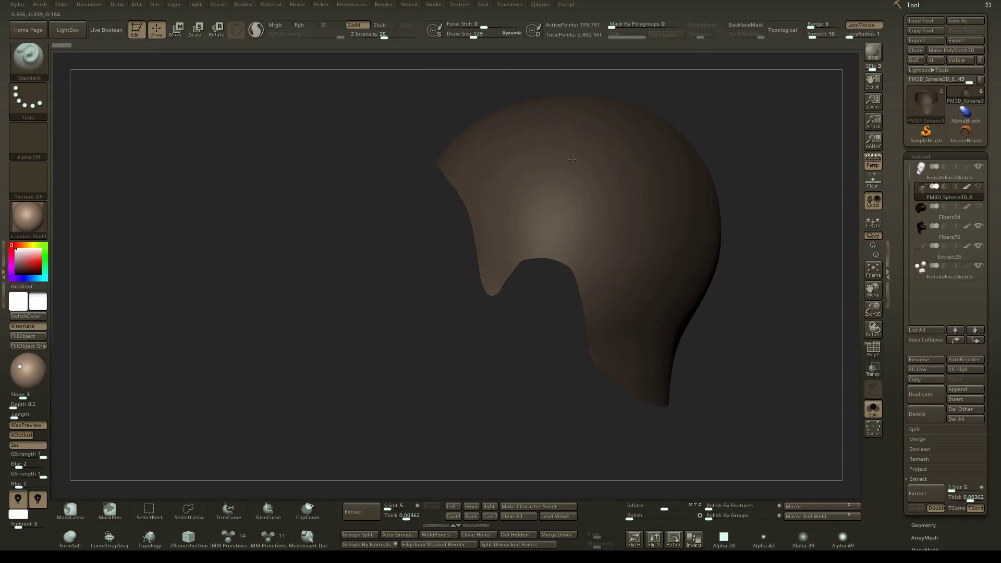
key("s")
left_click_drag(580, 162, 570, 163)
right_click_drag(530, 152, 580, 172)
mouse_move(579, 172)
right_mouse_down("ctrl")
mouse_move(579, 200)
mouse_move(594, 169)
right_mouse_up("ctrl")
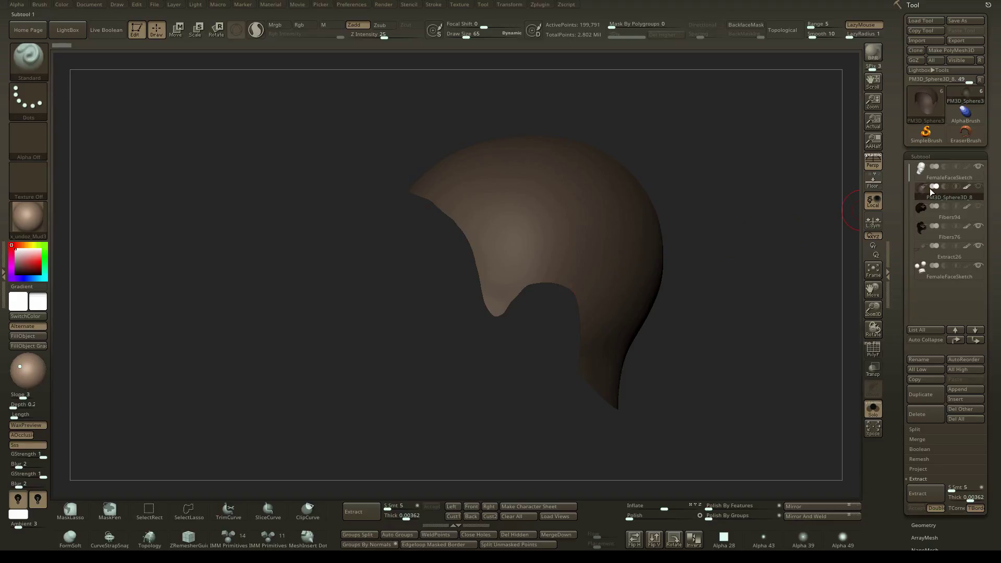
Try masking the hair-growing area on the FemaleFaceSketch head, undo the mask and reselect the PM3D_Sphere3D_8 scalp cap.
left_click(921, 171)
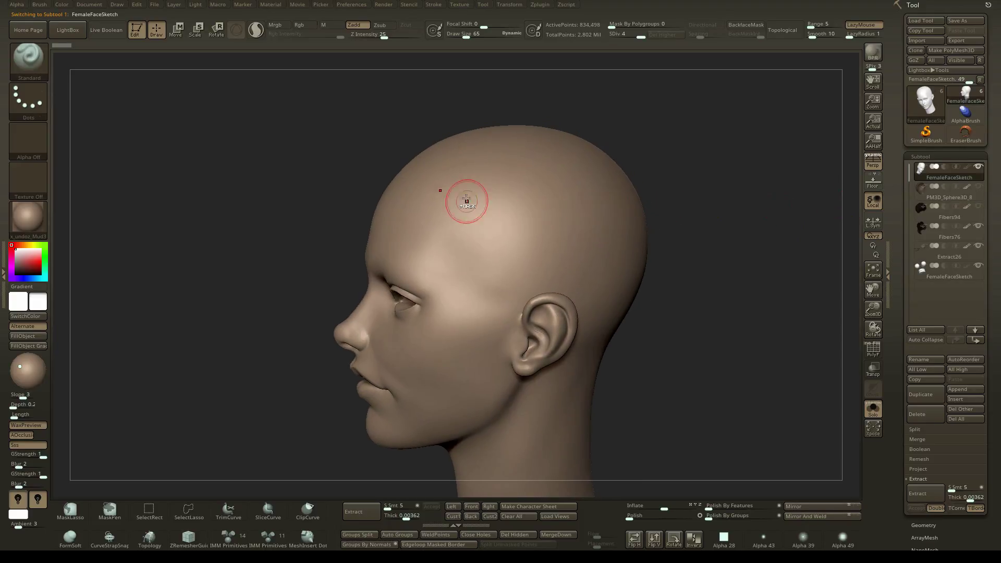
mouse_move(452, 184)
left_mouse_down("ctrl")
mouse_move(504, 229)
mouse_move(549, 180)
mouse_move(646, 198)
left_mouse_up("ctrl")
left_click_drag(695, 227, 633, 214)
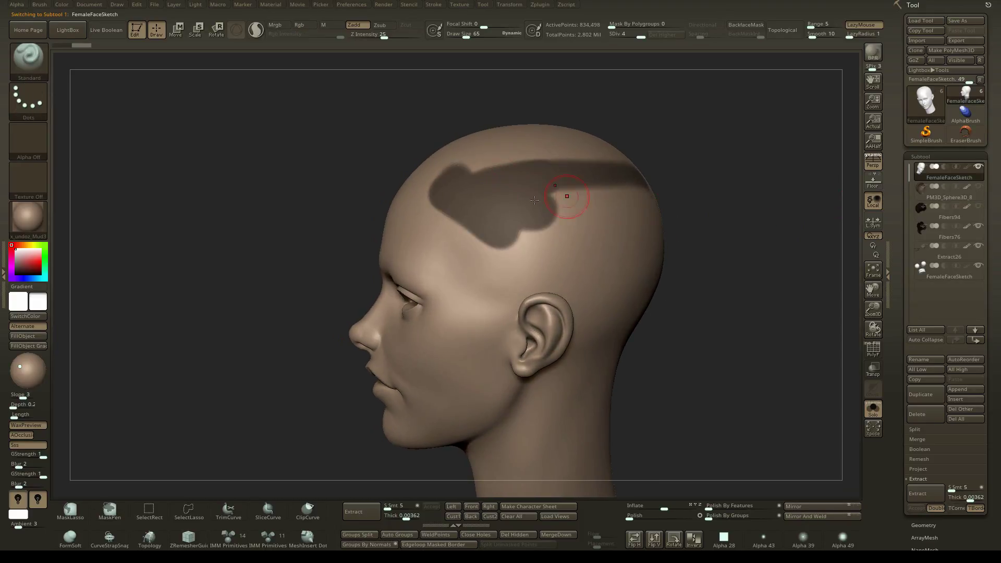
mouse_move(567, 197)
left_mouse_down("ctrl")
mouse_move(604, 206)
mouse_move(521, 261)
mouse_move(646, 312)
left_mouse_up("ctrl")
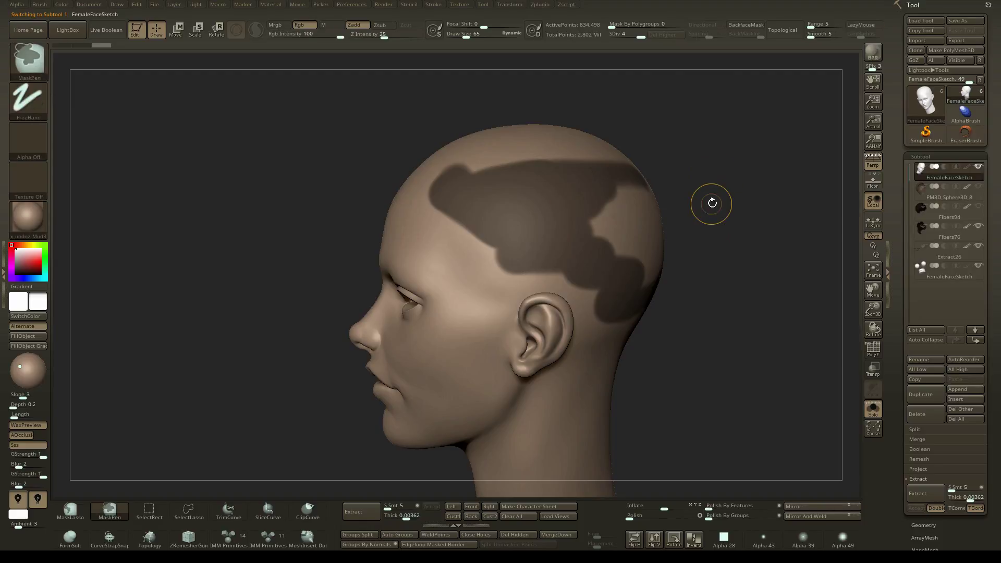
left_click_drag(712, 204, 683, 206)
key("ctrl+z")
key("ctrl+z")
left_click(968, 199)
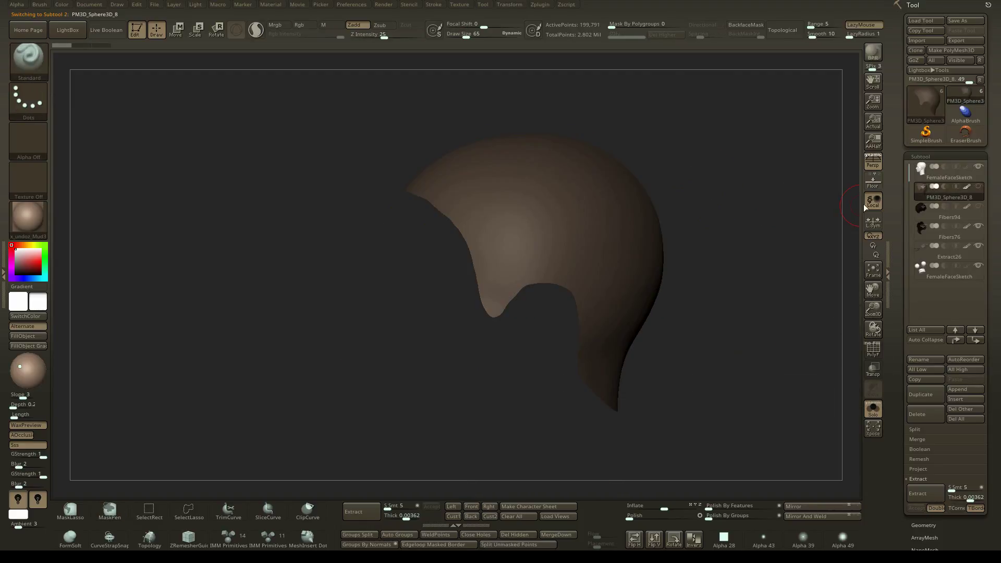
Display the scalp cap's polygroups with PolyFrame and invert its mask so the whole cap is unmasked.
left_click_drag(862, 208, 688, 192)
key("shift+f")
left_click_drag(628, 165, 582, 244)
key("s")
mouse_move(688, 196)
left_mouse_down()
mouse_move(495, 199)
mouse_move(469, 212)
mouse_move(542, 123)
mouse_move(620, 266)
mouse_move(613, 197)
mouse_move(516, 198)
mouse_move(554, 210)
left_mouse_up()
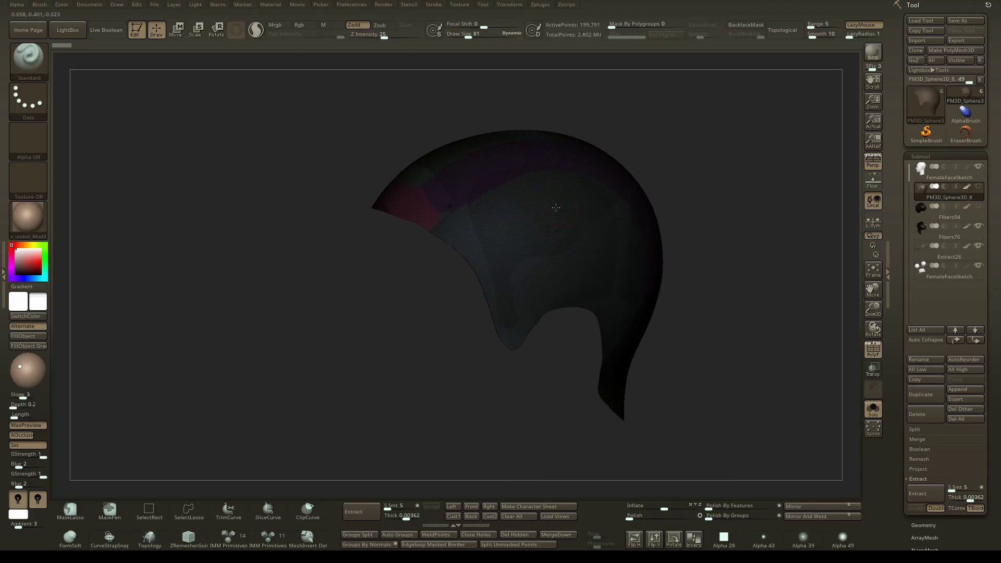
right_click_drag(556, 207, 686, 169)
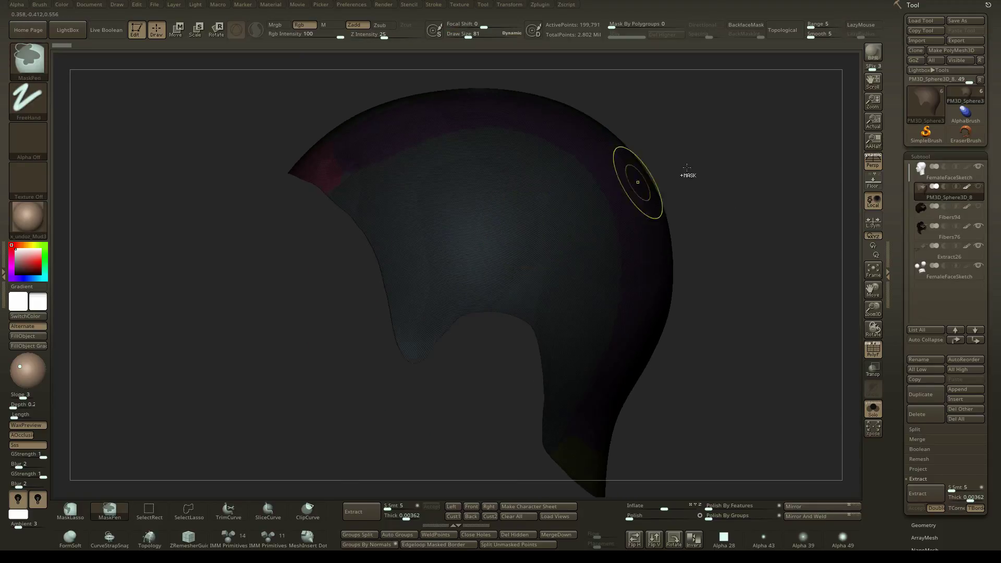
left_click(687, 168, "ctrl")
right_click_drag(516, 194, 543, 191, "alt")
key("s")
left_click(542, 192)
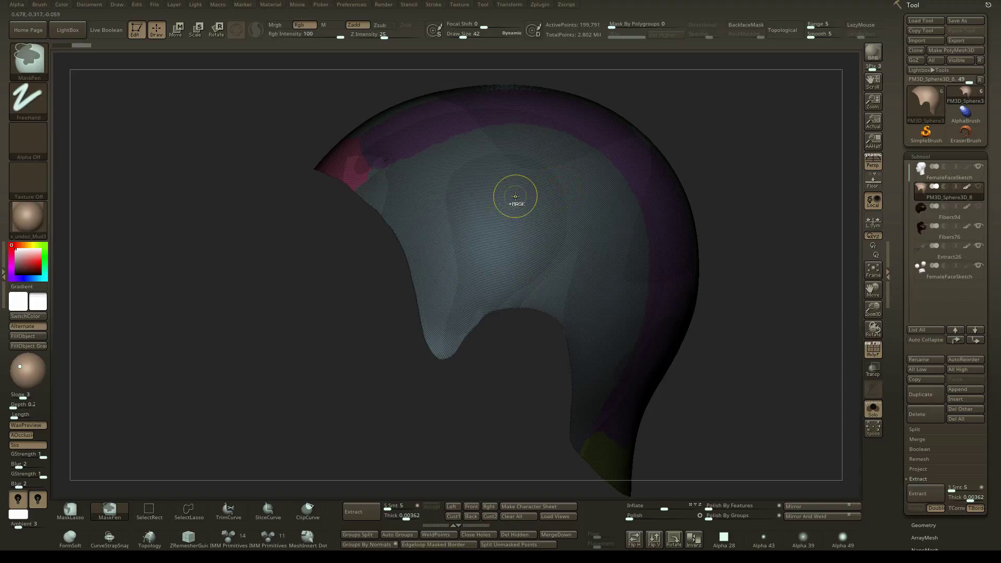
Try masking an oval patch on the side of the scalp cap, invert it and clear the mask.
left_click_drag(501, 194, 532, 208, "ctrl")
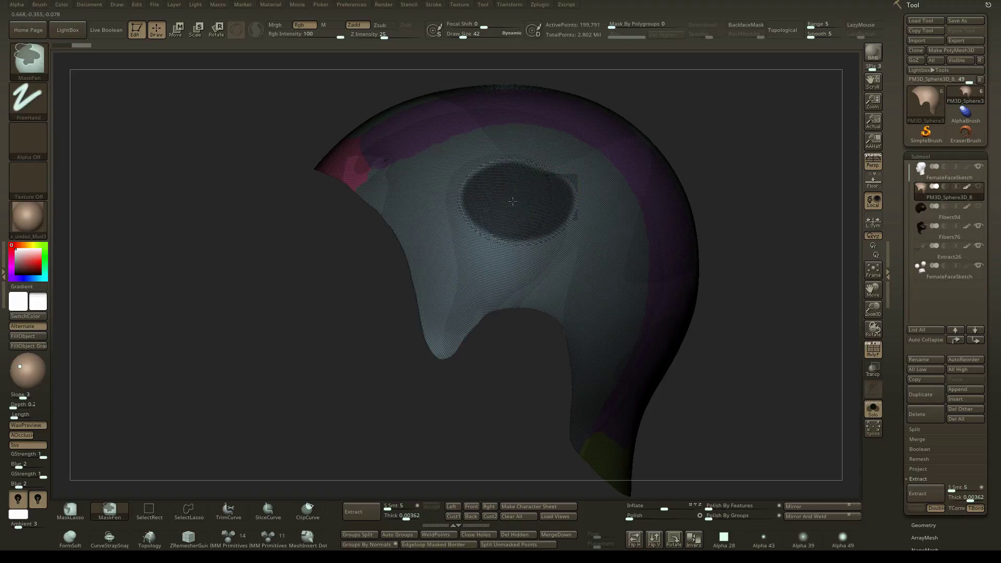
left_click(663, 184, "ctrl")
mouse_move(662, 184)
right_mouse_down()
mouse_move(699, 183)
mouse_move(659, 194)
mouse_move(713, 180)
right_mouse_up()
left_click_drag(767, 172, 750, 209, "ctrl")
right_click_drag(670, 269, 674, 241, "alt")
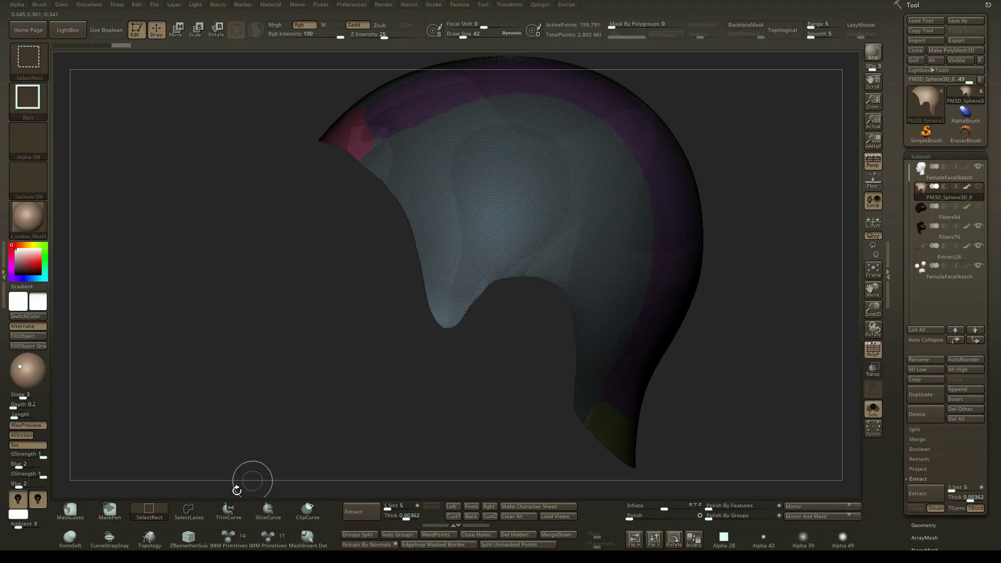
Try isolating the front temple section of the scalp cap with the SelectLasso brush, and show the whole mesh again.
left_click(194, 508, "ctrl+shift")
right_click_drag(323, 282, 311, 283, "alt")
left_click(37, 63, "ctrl+shift")
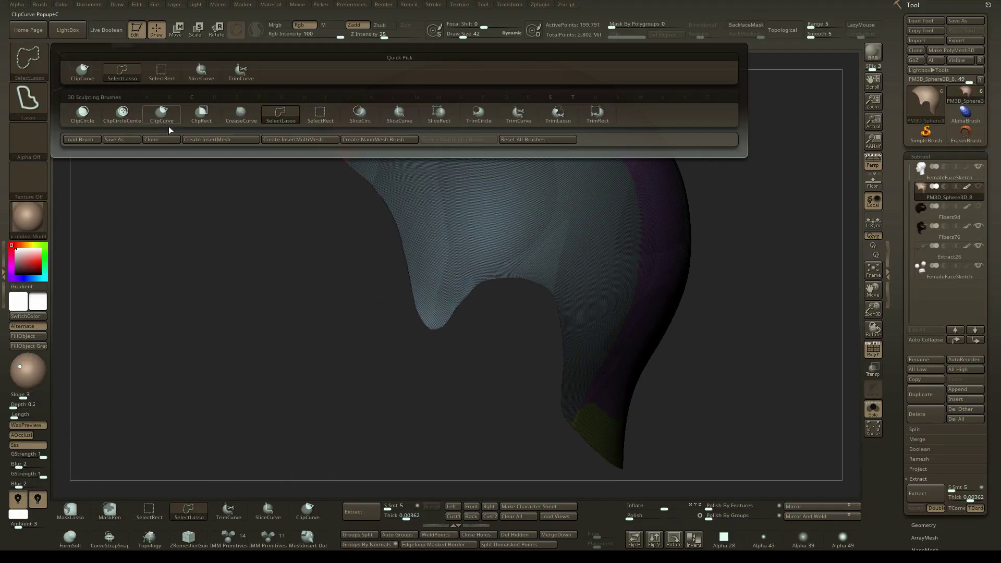
left_click(121, 77, "ctrl+shift")
left_click(28, 71, "ctrl")
left_click(201, 123, "ctrl")
left_click(27, 61, "ctrl+shift")
left_click(121, 77, "ctrl+shift")
left_click(28, 63, "ctrl+shift")
left_click_drag(306, 187, 312, 194, "ctrl+shift")
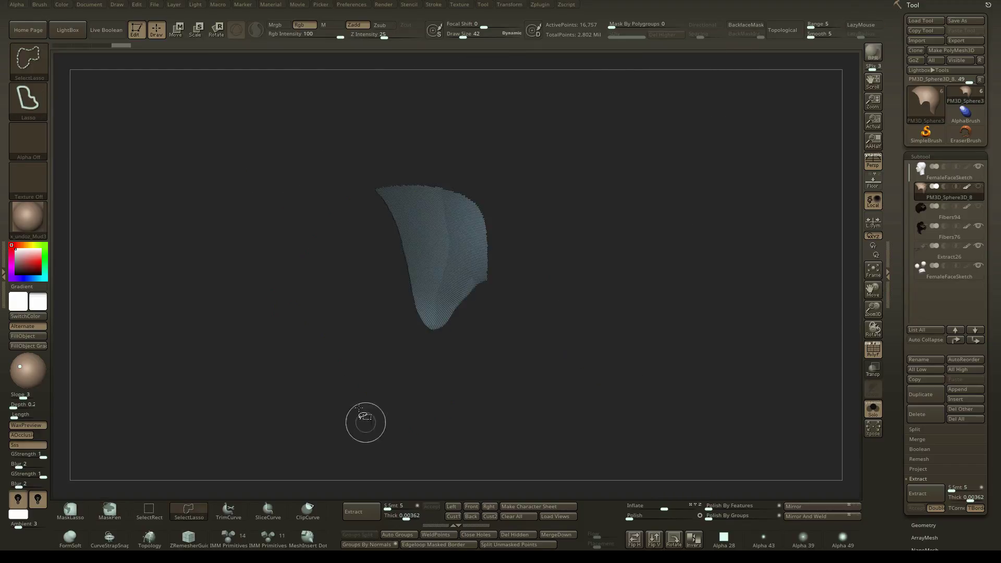
left_click(334, 279, "ctrl+shift")
Mask a curved band along the side of the scalp cap, from the front hairline over the ear to the nape.
key("ctrl")
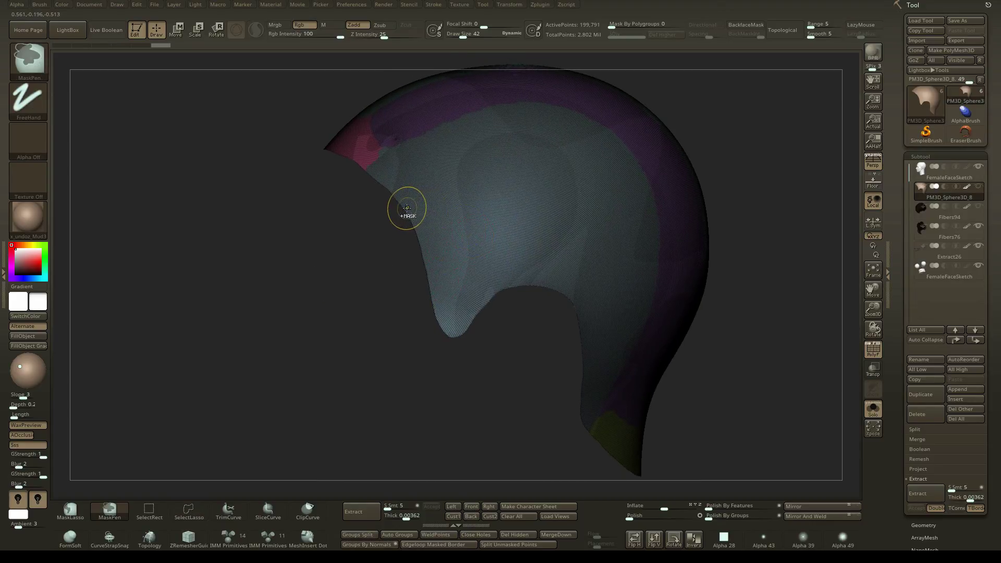
mouse_move(407, 208)
left_mouse_down("ctrl")
mouse_move(537, 175)
mouse_move(602, 288)
mouse_move(596, 327)
left_mouse_up("ctrl")
mouse_move(317, 177)
left_mouse_down()
mouse_move(368, 164)
mouse_move(488, 245)
mouse_move(469, 205)
mouse_move(322, 141)
left_mouse_up()
mouse_move(329, 198)
left_mouse_down()
mouse_move(413, 255)
mouse_move(390, 250)
mouse_move(333, 139)
mouse_move(267, 157)
left_mouse_up()
key("ctrl+z")
left_click_drag(459, 313, 476, 229, "alt")
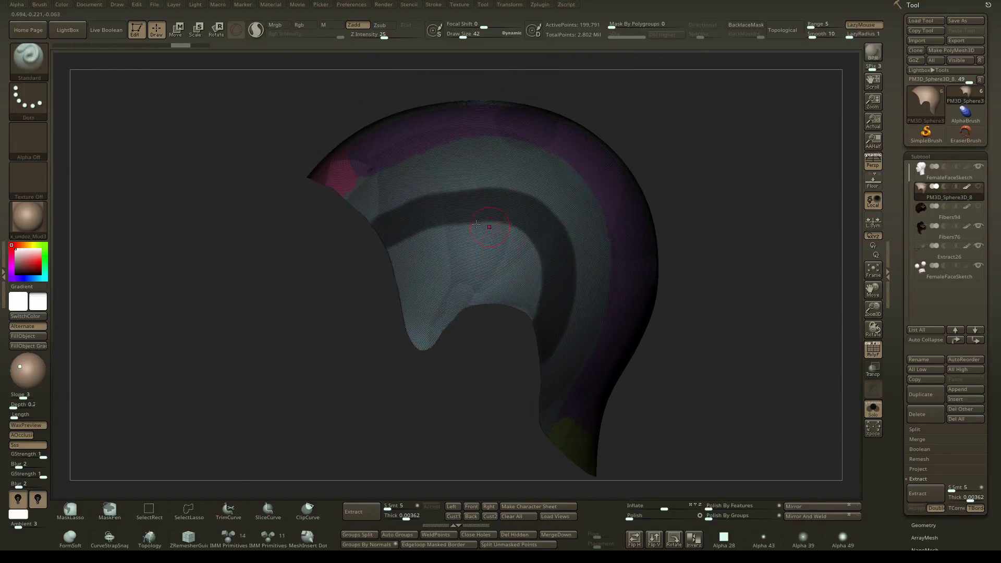
right_click_drag(481, 282, 493, 310, "alt")
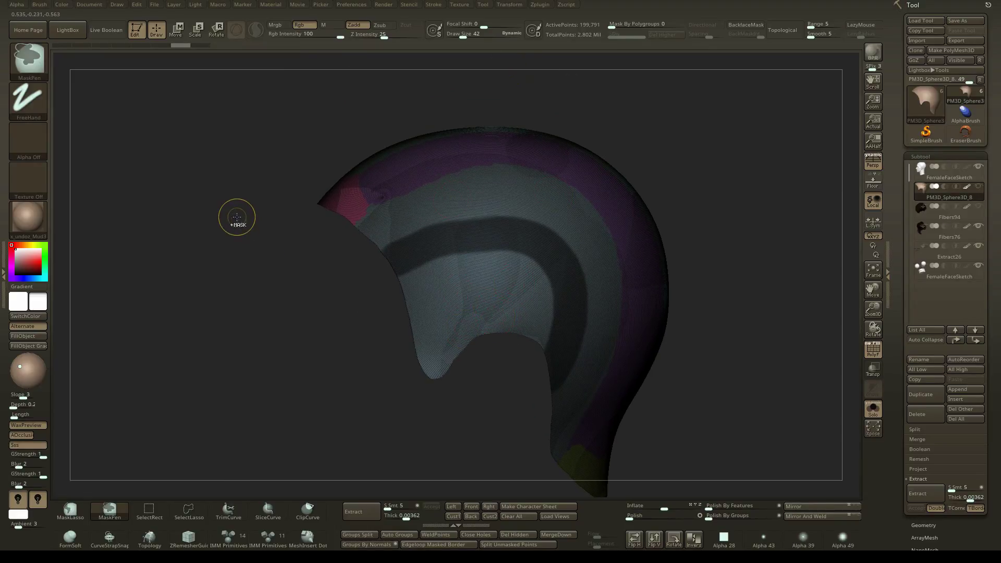
Fill the masked band on the scalp cap with black by inverting the mask, and clear the mask.
left_click(238, 216, "ctrl")
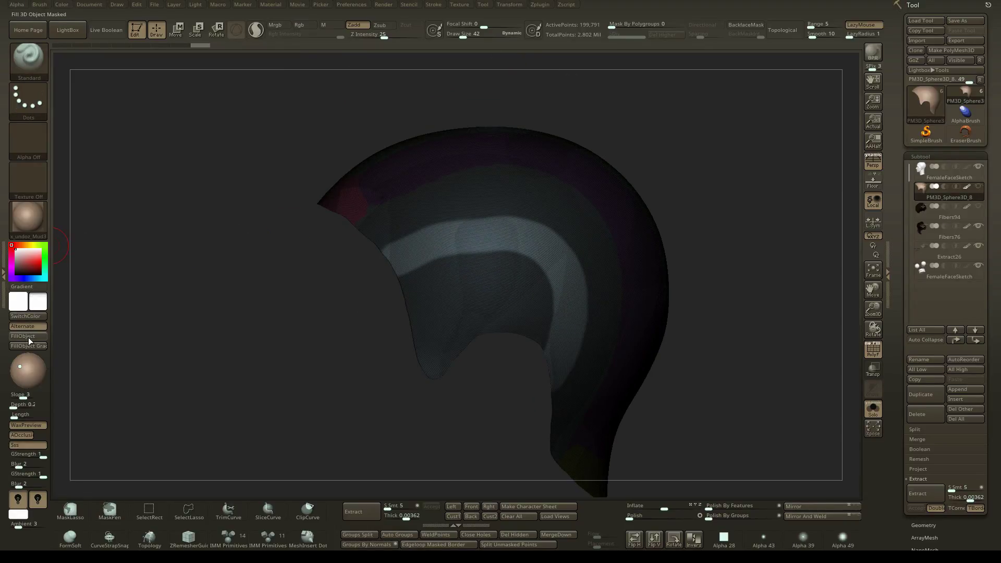
left_click_drag(27, 269, 38, 285)
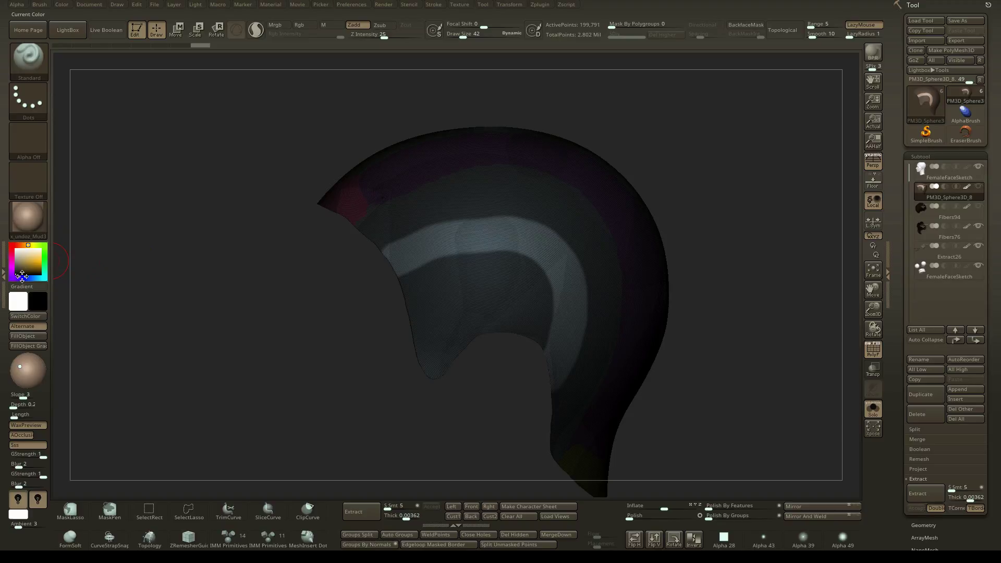
left_click(31, 338)
left_click(159, 282, "ctrl")
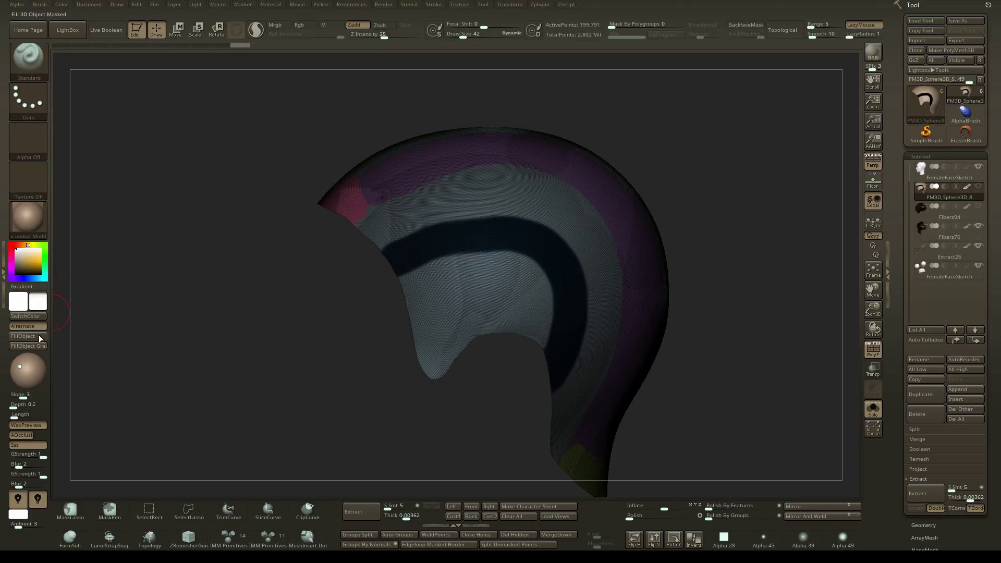
left_click_drag(258, 245, 284, 265, "alt")
left_click_drag(284, 266, 263, 274, "ctrl")
Run PolyGroupIt on the scalp cap to split it into polygroups along the black band.
key("shift+f")
left_click(540, 5)
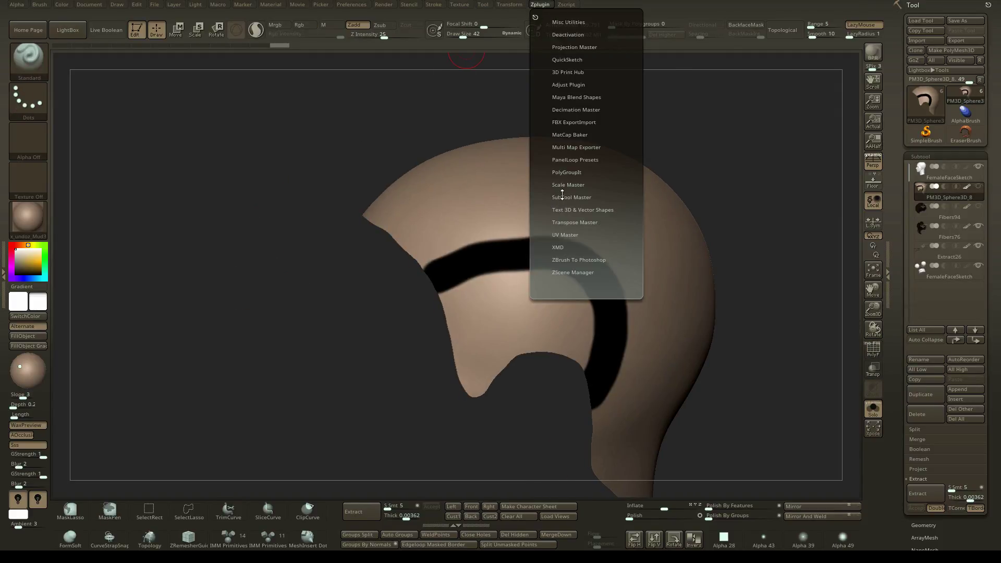
left_click(565, 170)
left_click(561, 190)
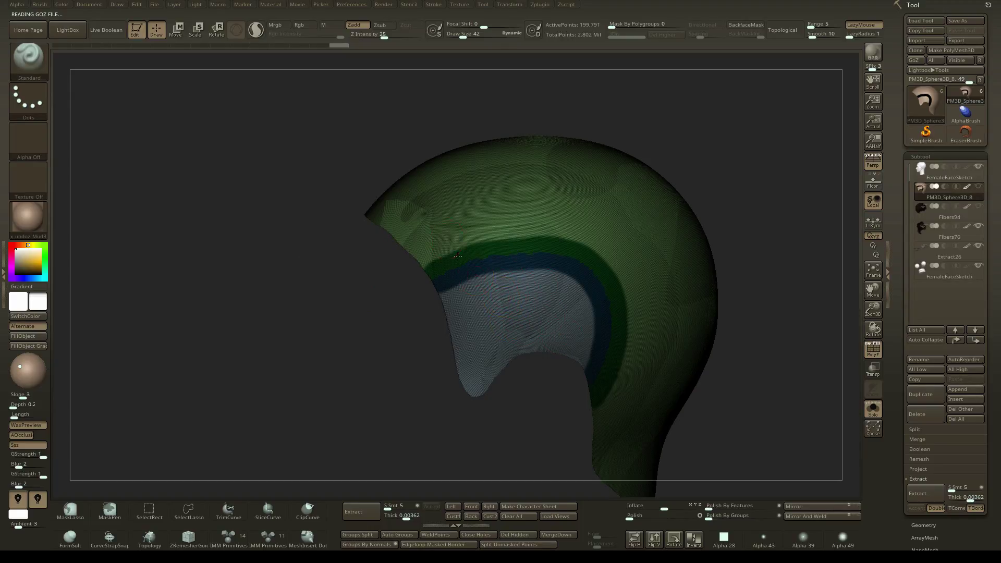
right_click_drag(500, 203, 454, 264)
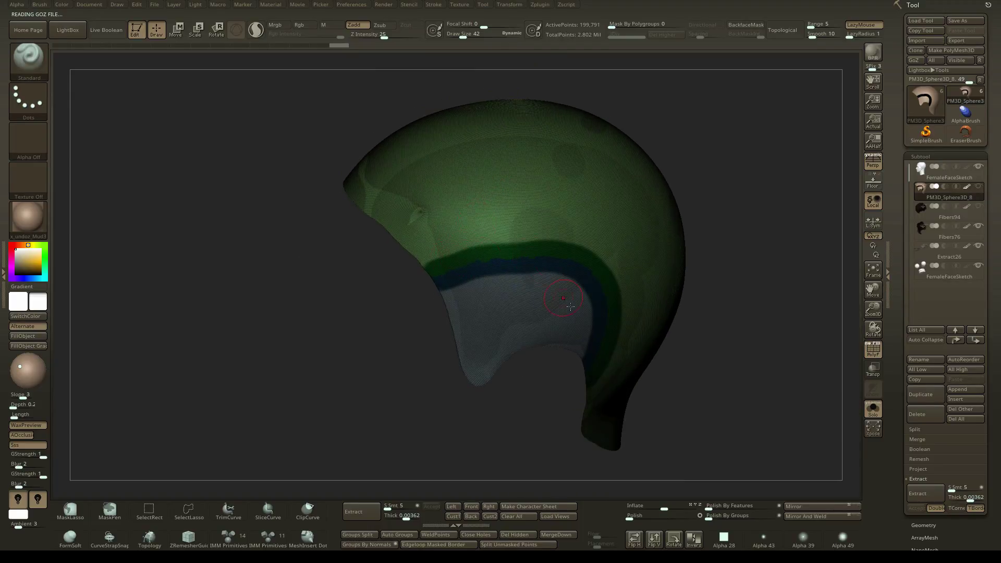
right_click_drag(570, 358, 468, 262)
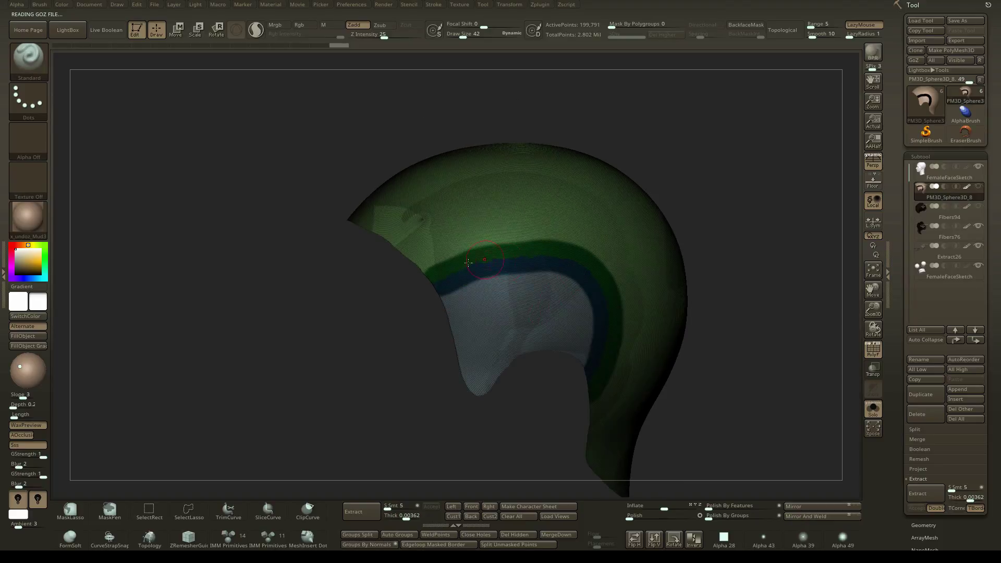
Undo the PolyGroupIt grouping and remove the black band from the scalp cap.
key("ctrl+z")
key("ctrl+z")
key("ctrl+z")
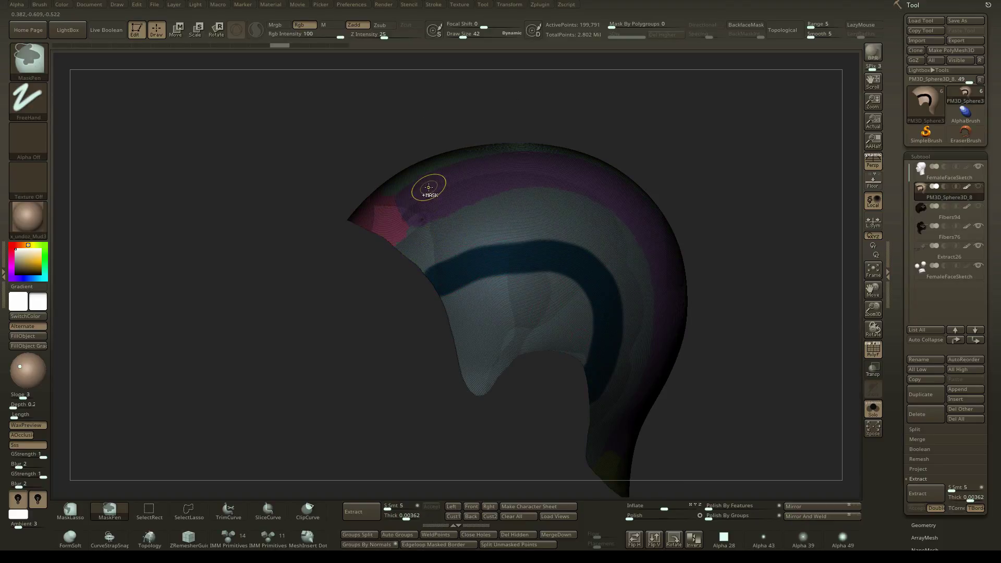
right_click_drag(429, 187, 384, 193)
mouse_move(677, 221)
right_mouse_down()
mouse_move(674, 153)
mouse_move(699, 148)
right_mouse_up()
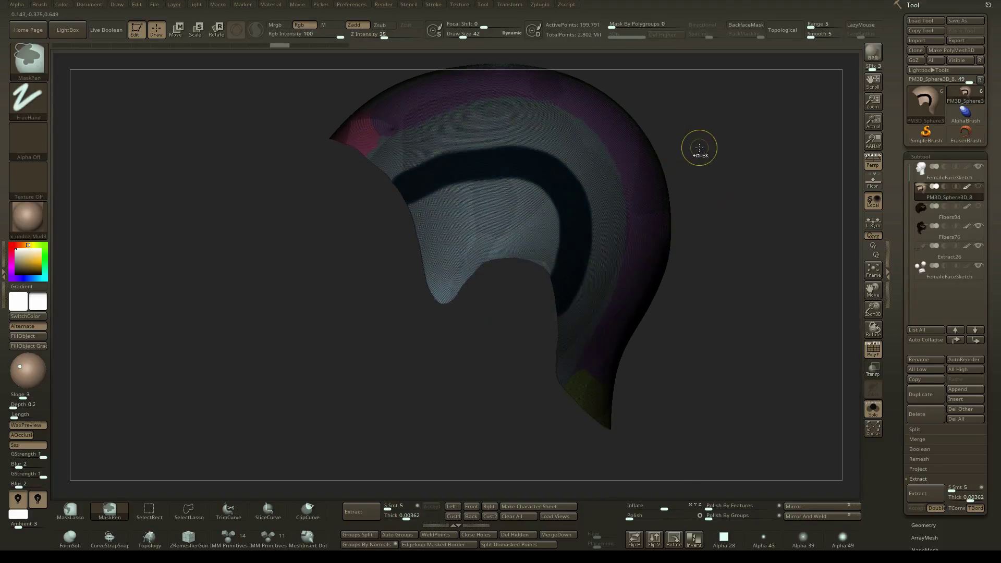
left_click(687, 153, "ctrl")
left_click(688, 152, "ctrl")
left_click_drag(729, 116, 730, 151, "ctrl")
Examine the layout of the scalp cap's coloured polygroups from the side, back, nape, crown and front hairline.
right_click_drag(730, 156, 724, 201)
right_click_drag(723, 201, 723, 251, "alt")
right_click_drag(583, 156, 472, 137)
right_click_drag(471, 136, 583, 142, "alt")
mouse_move(582, 142)
right_mouse_down()
mouse_move(575, 149)
mouse_move(587, 216)
mouse_move(584, 148)
mouse_move(641, 145)
mouse_move(584, 107)
mouse_move(552, 125)
mouse_move(547, 173)
mouse_move(427, 176)
right_mouse_up()
key("bracketleft")
key("bracketleft")
right_click_drag(577, 208, 447, 145, "ctrl")
right_click_drag(511, 156, 427, 219)
right_click_drag(607, 183, 573, 182)
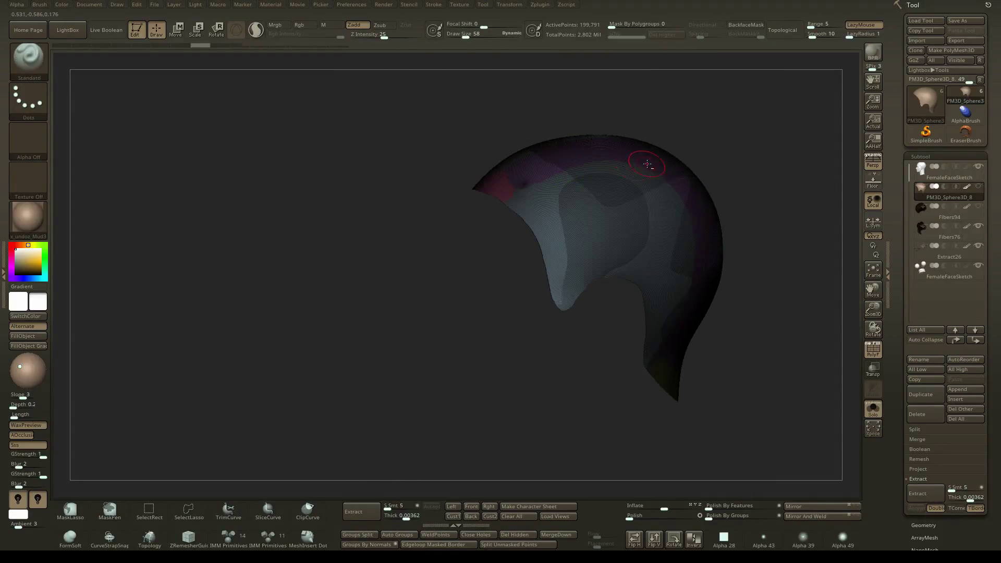
right_click_drag(646, 163, 646, 187)
right_click_drag(508, 164, 542, 289)
right_click_drag(457, 291, 519, 311)
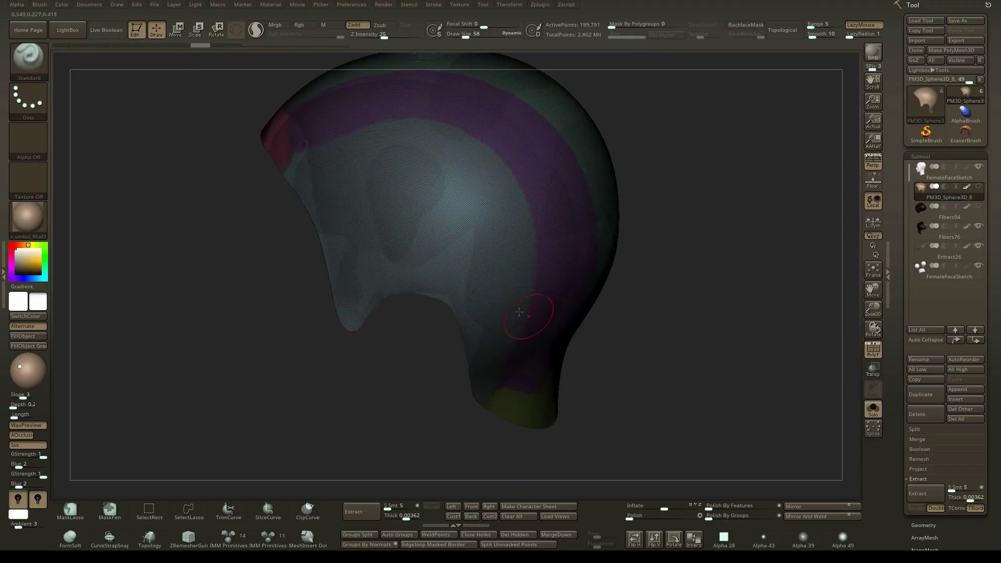
right_click_drag(351, 247, 652, 324)
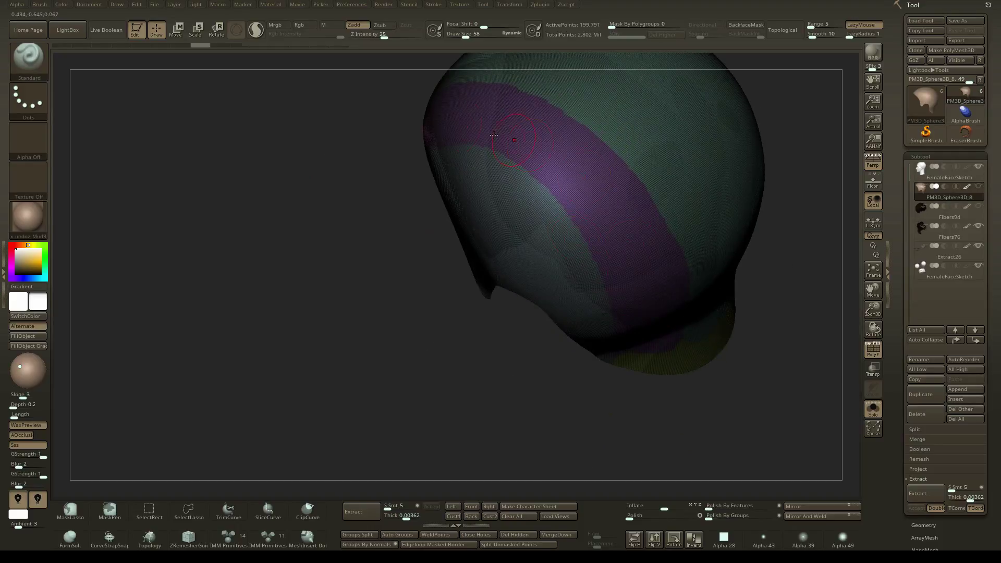
right_click_drag(494, 135, 413, 193)
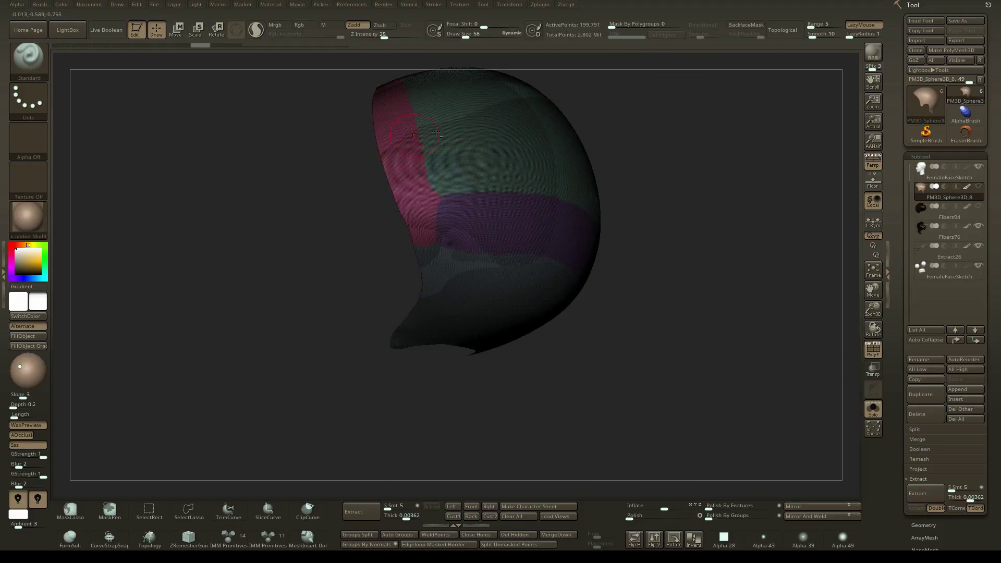
right_click_drag(436, 133, 628, 190)
Generate a FiberMesh preview over the whole scalp cap and open the fiber Modifiers settings.
left_click(945, 155)
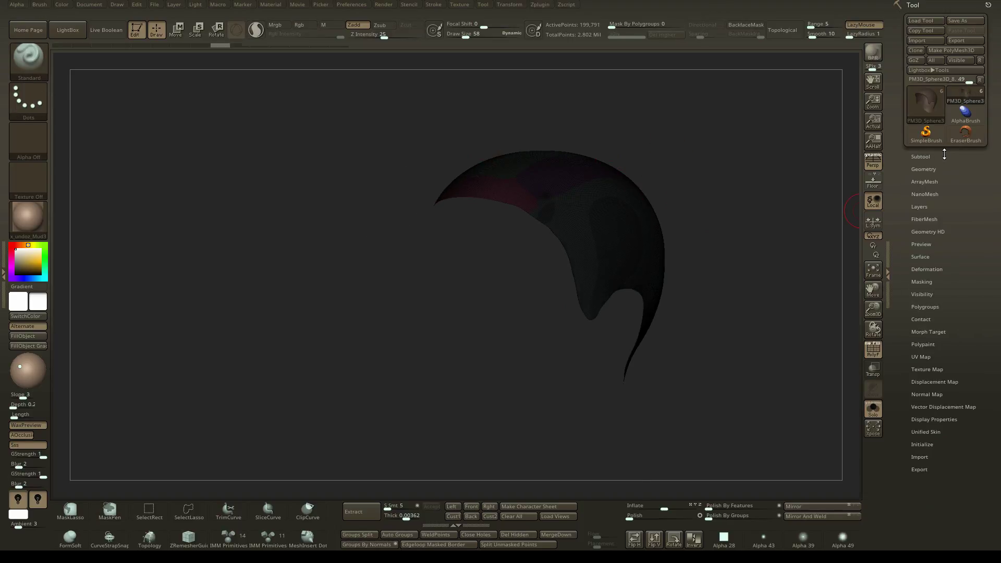
left_click(919, 218)
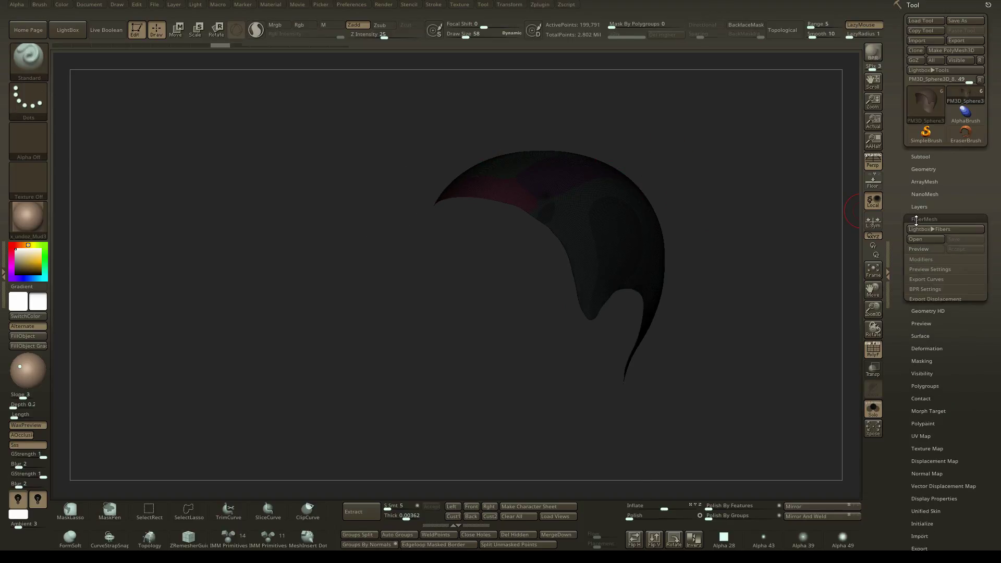
left_click(920, 250)
mouse_move(600, 173)
right_mouse_down()
mouse_move(632, 174)
mouse_move(608, 205)
mouse_move(605, 180)
right_mouse_up()
right_click_drag(605, 180, 632, 170)
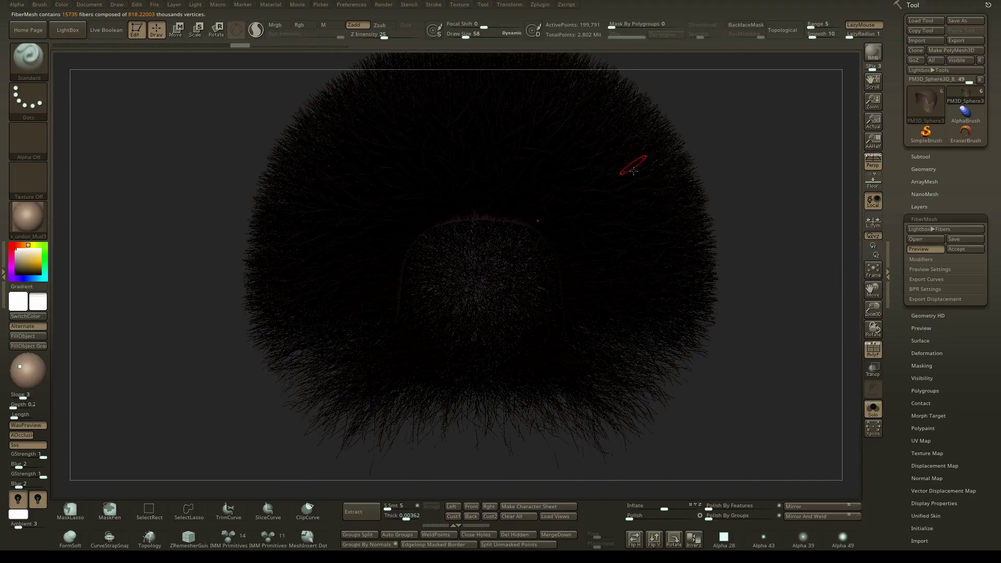
left_click(919, 259)
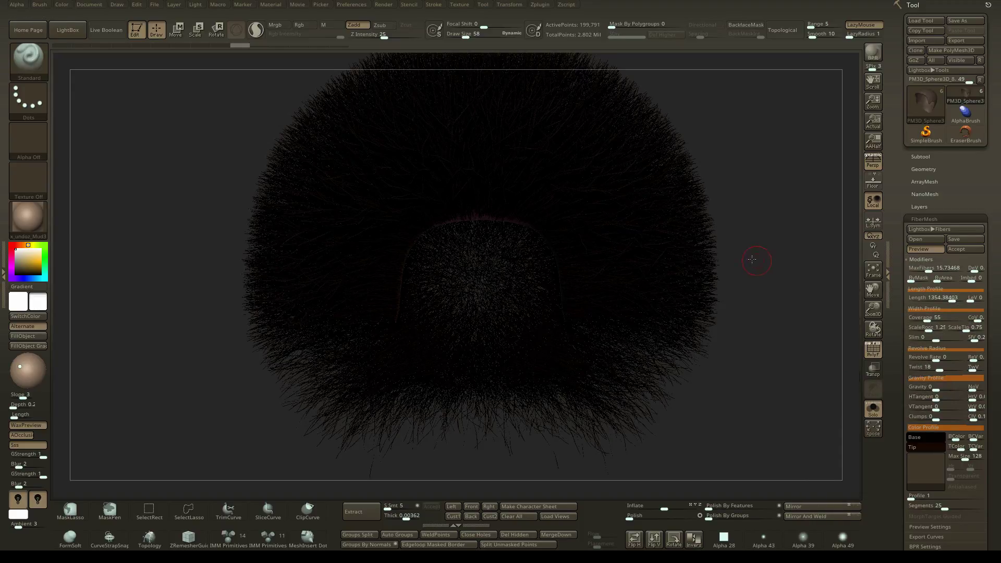
right_click_drag(652, 241, 661, 213)
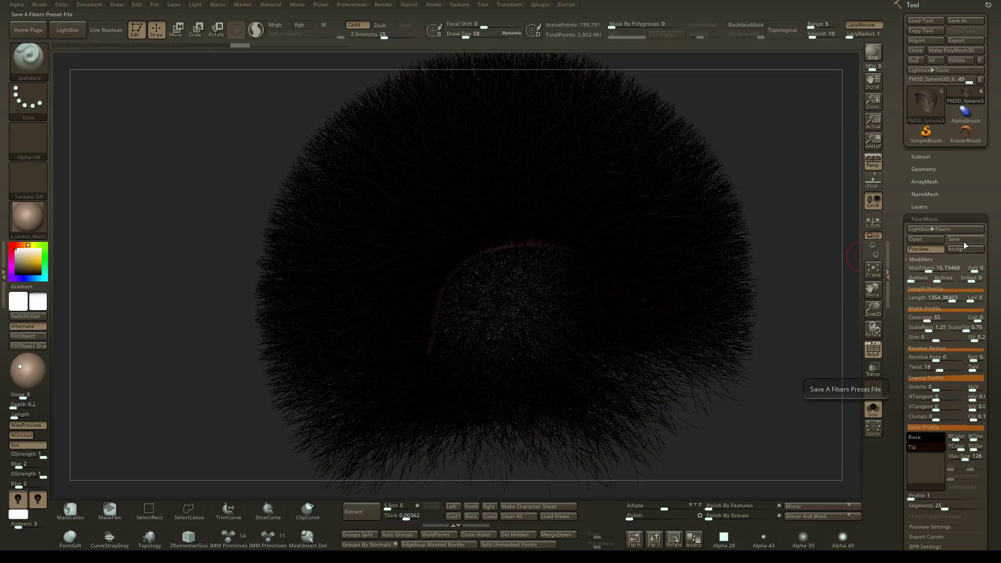
Look through the LightBox fiber presets and close LightBox.
left_click(937, 228)
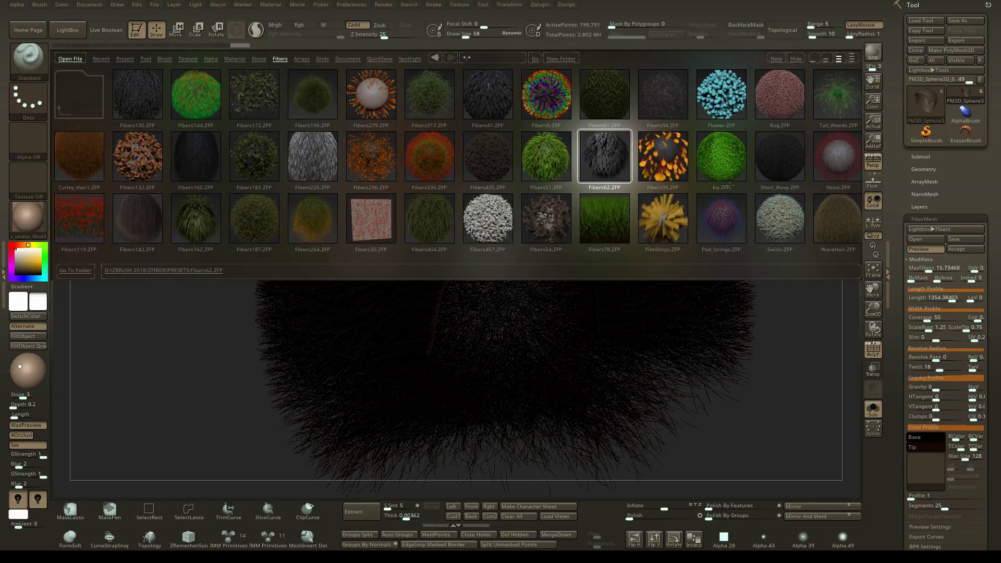
left_click_drag(738, 188, 651, 183)
left_click(67, 30)
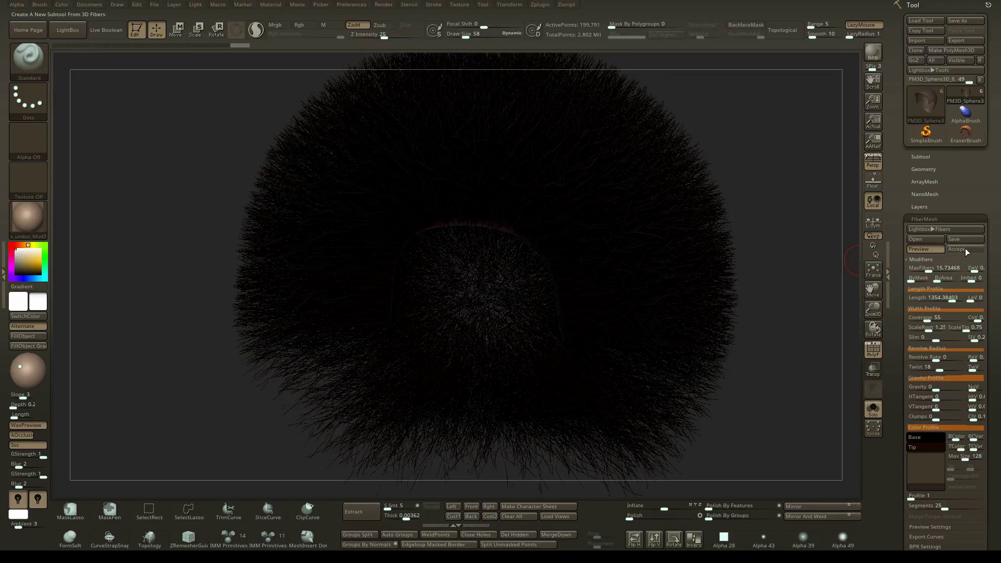
Examine the FiberMesh modifiers, including Profile and Segments, and inspect the previewed fibers up close along the hairline.
scroll(895, 254, "down", 1)
scroll(895, 254, "down", 5)
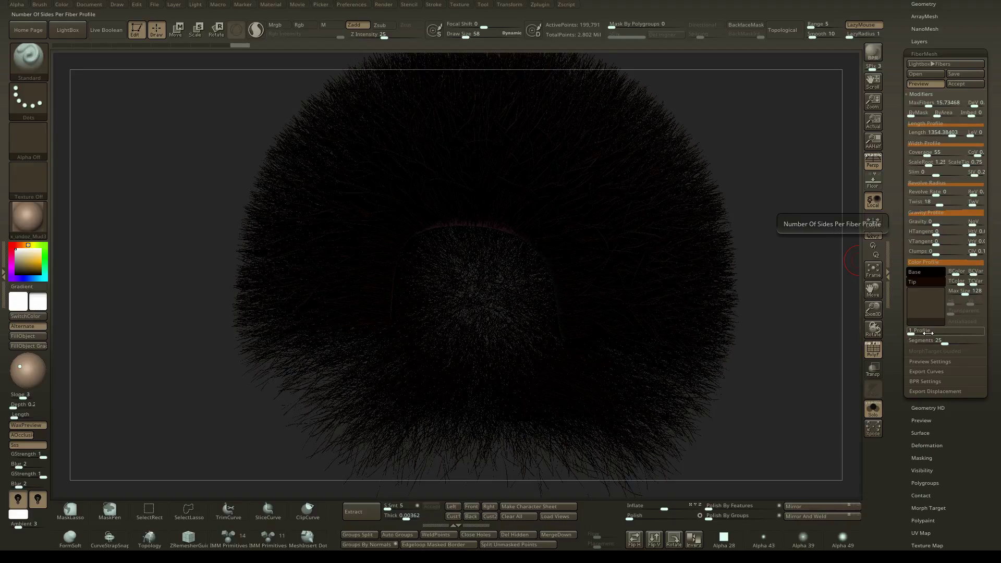
mouse_move(624, 202)
right_mouse_down()
mouse_move(622, 180)
mouse_move(627, 200)
right_mouse_up()
right_click_drag(627, 199, 815, 235, "ctrl")
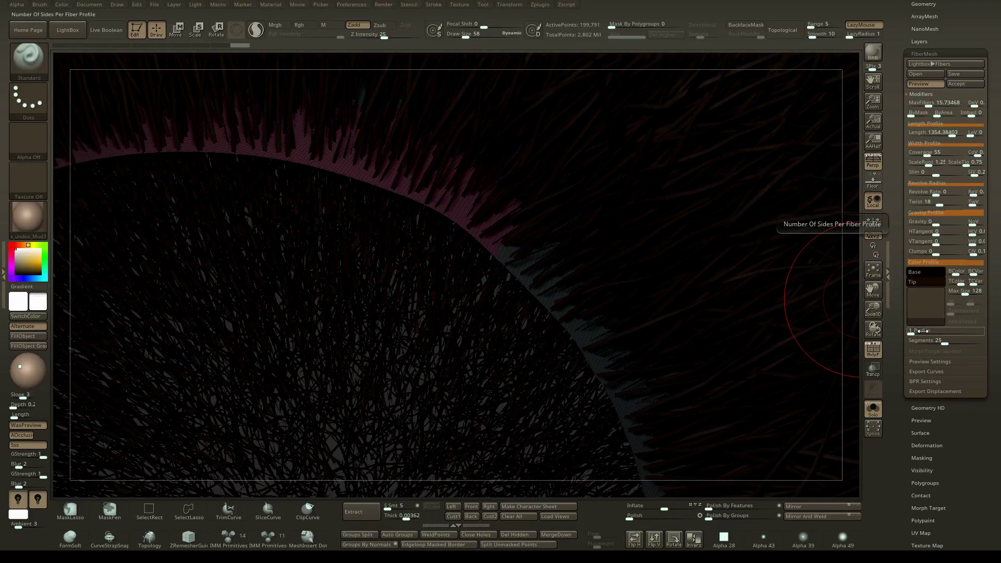
right_click_drag(709, 214, 666, 257)
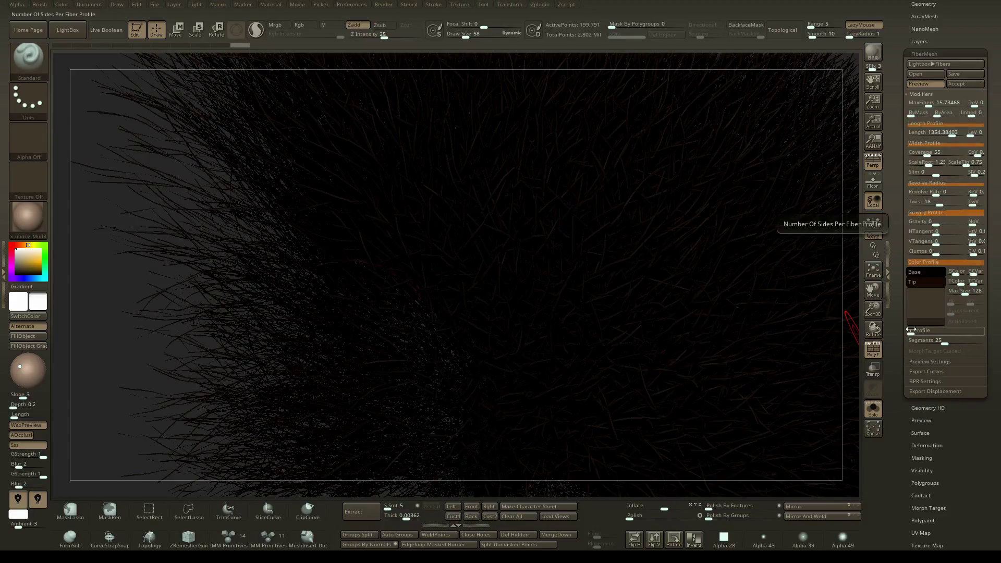
right_click_drag(724, 263, 663, 246)
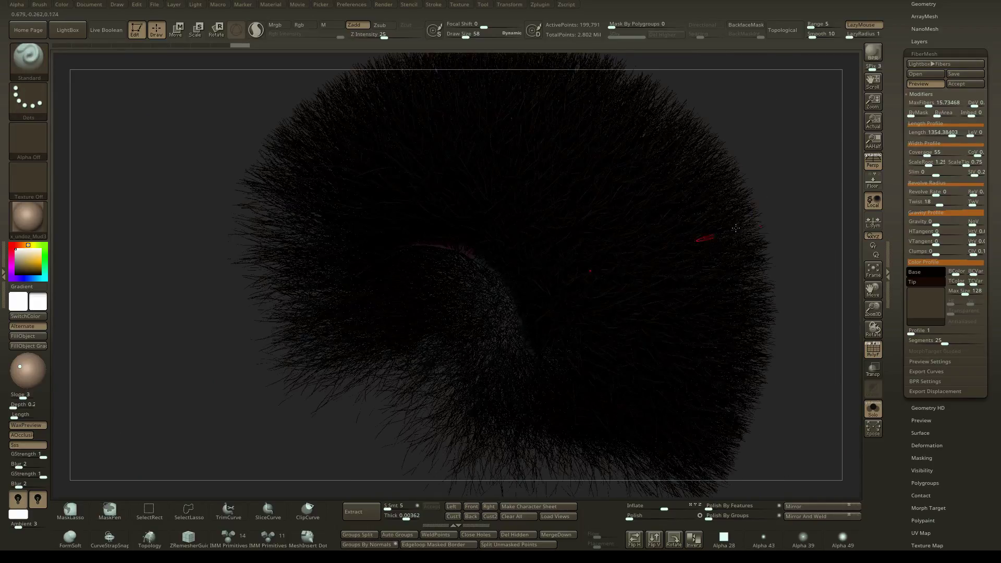
Open the FiberMesh Preview Settings for the scalp cap.
left_click(942, 53)
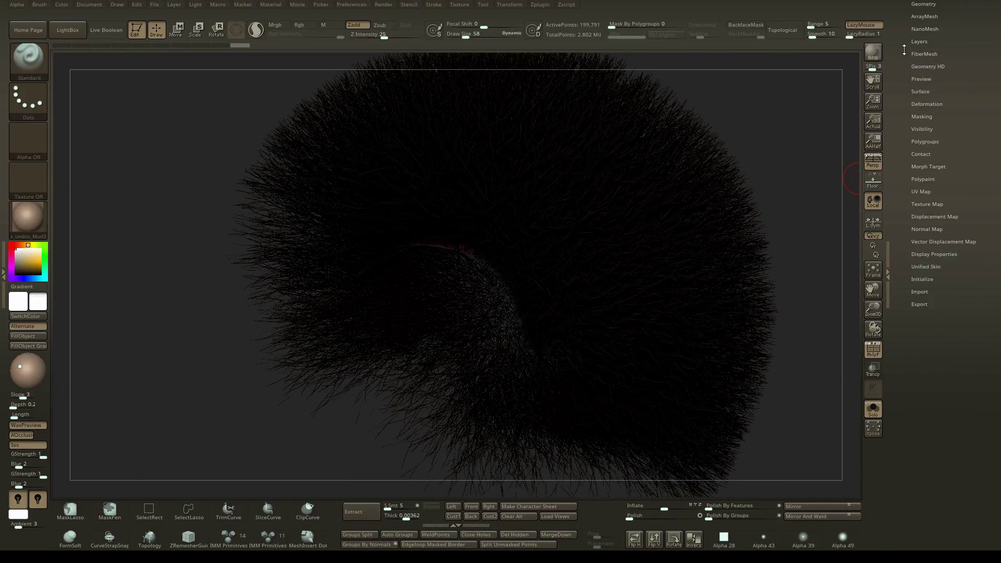
left_click_drag(902, 48, 900, 120)
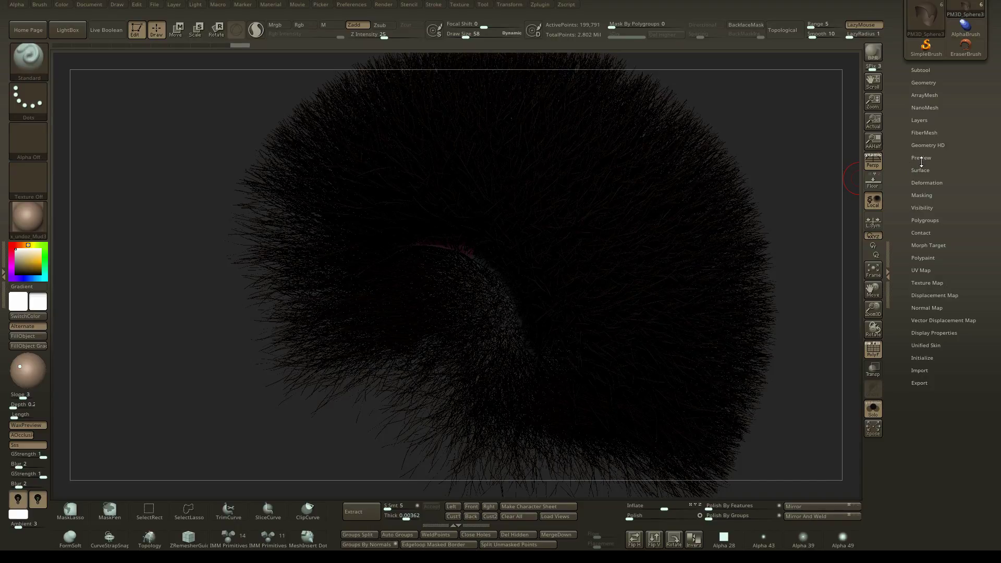
left_click(924, 132)
scroll(907, 219, "down", 5)
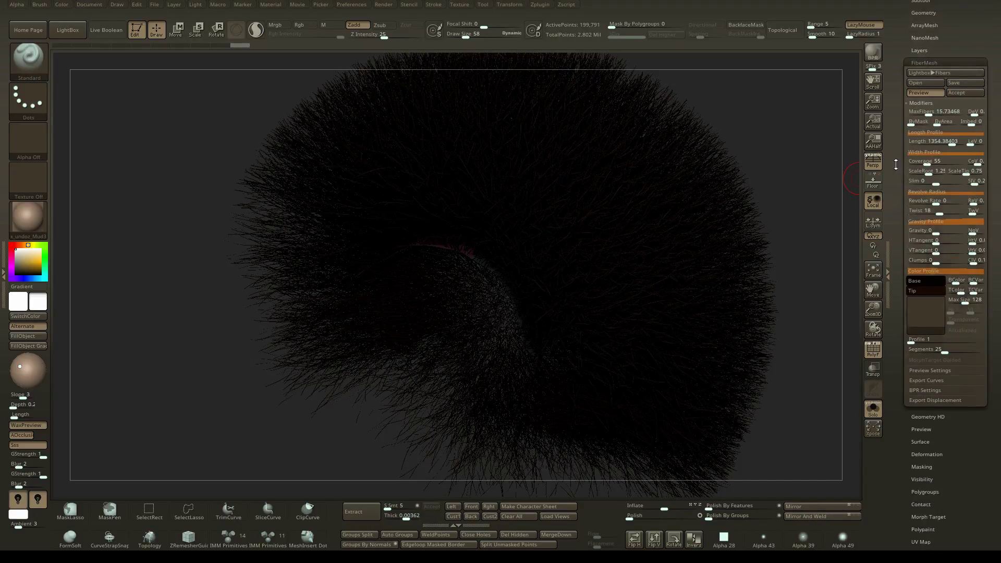
left_click(925, 290)
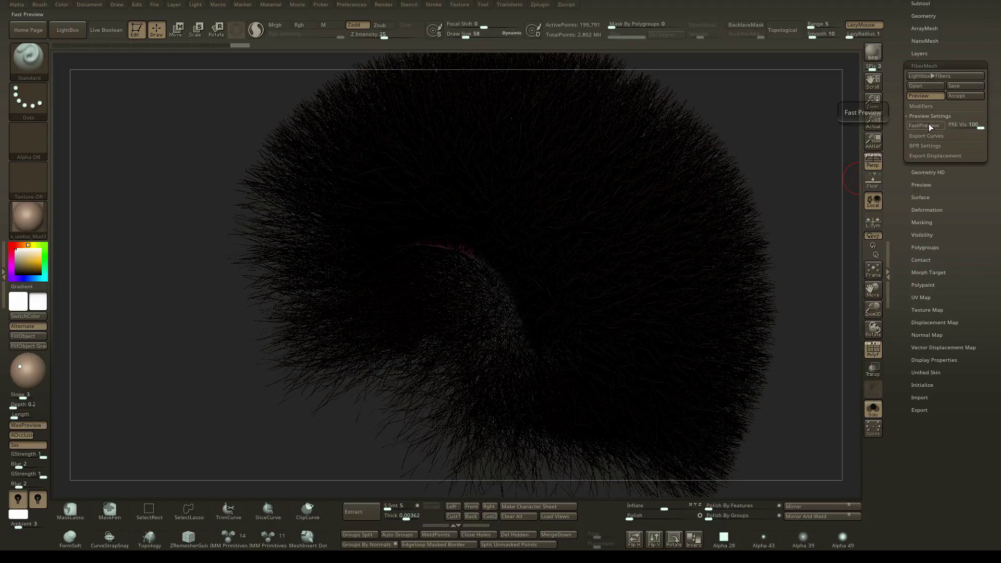
Switch to the Fibers94 subtool and open its FiberMesh preview settings.
left_click_drag(900, 71, 901, 120)
left_click(922, 53)
left_click(948, 107)
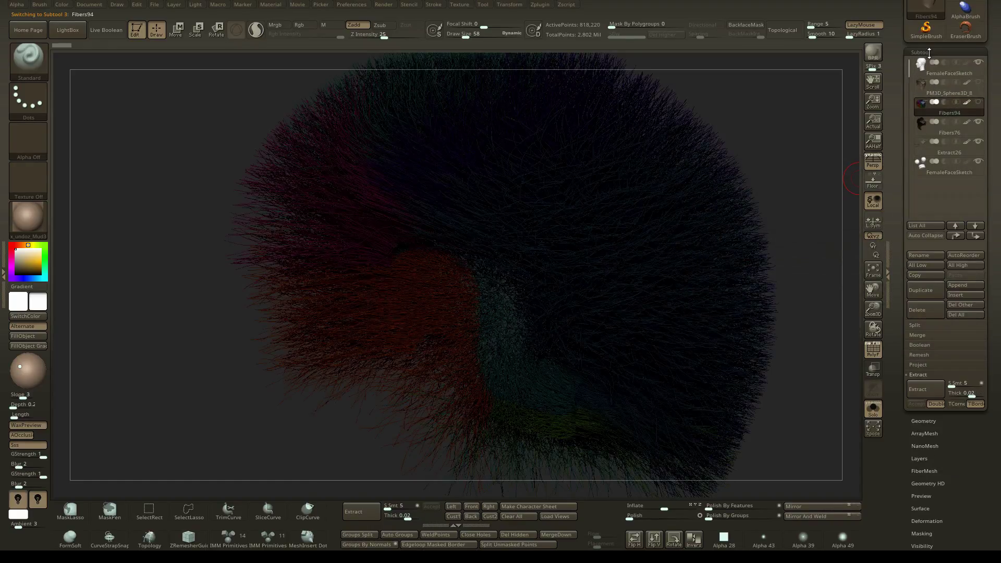
left_click(919, 53)
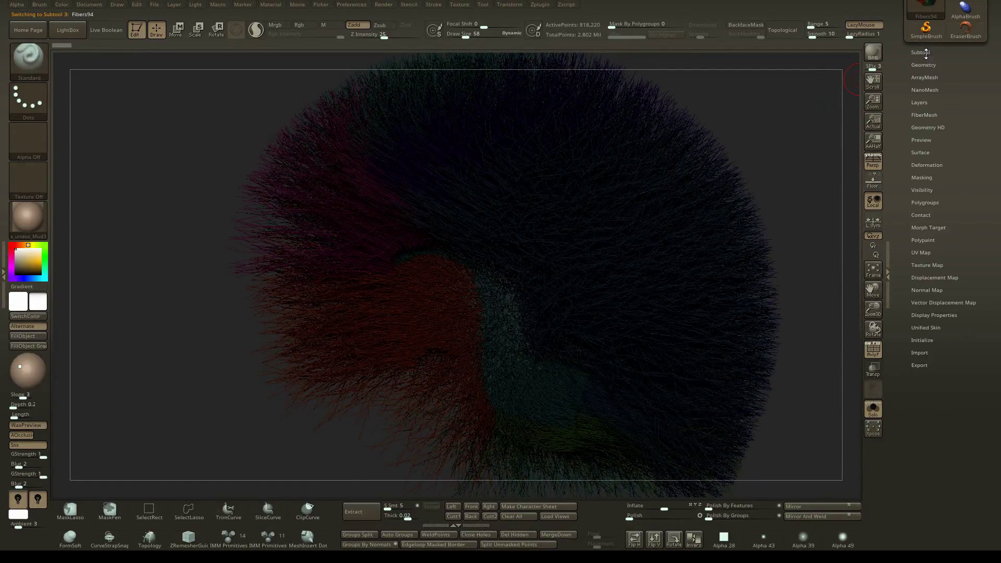
left_click(920, 140)
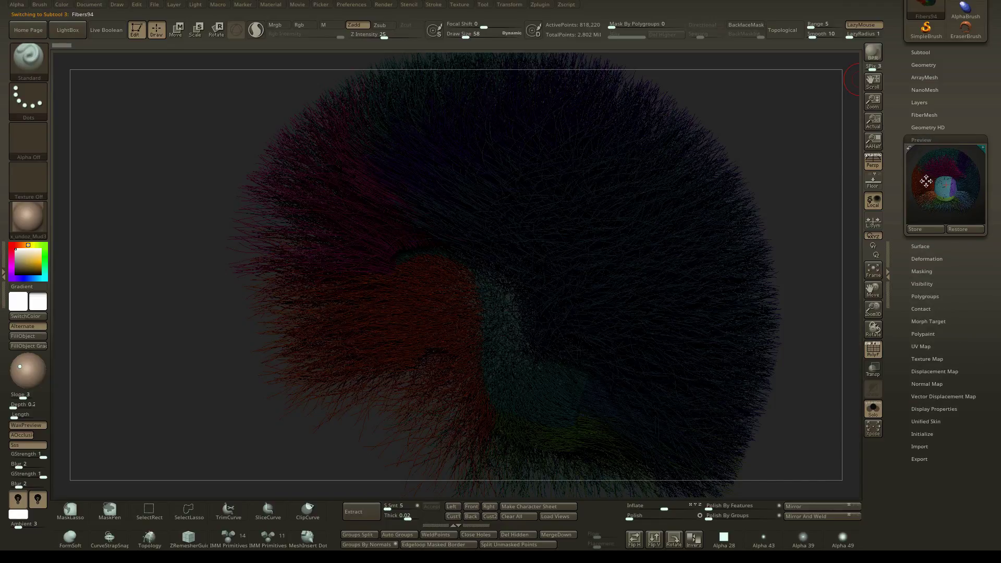
left_click(921, 139)
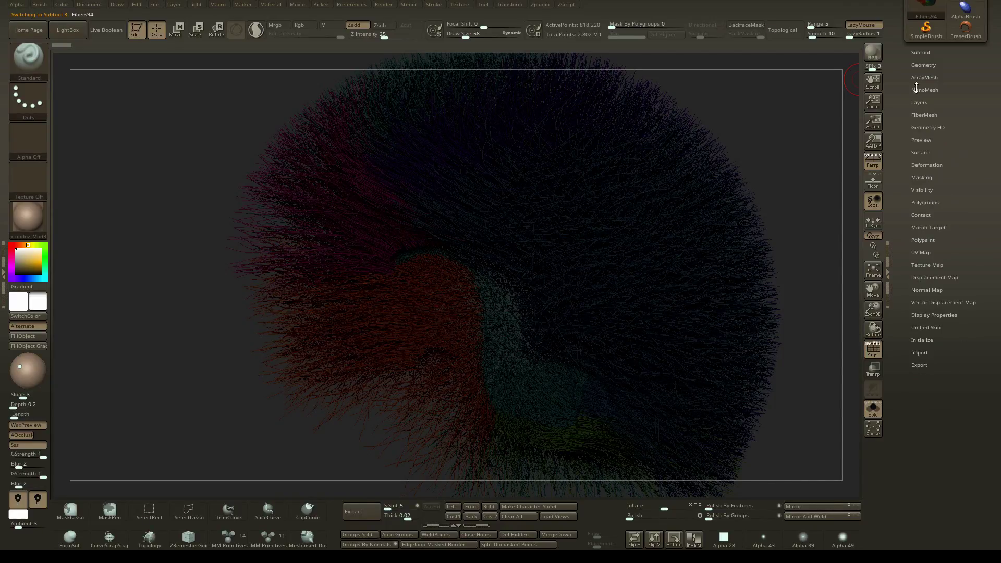
left_click(921, 115)
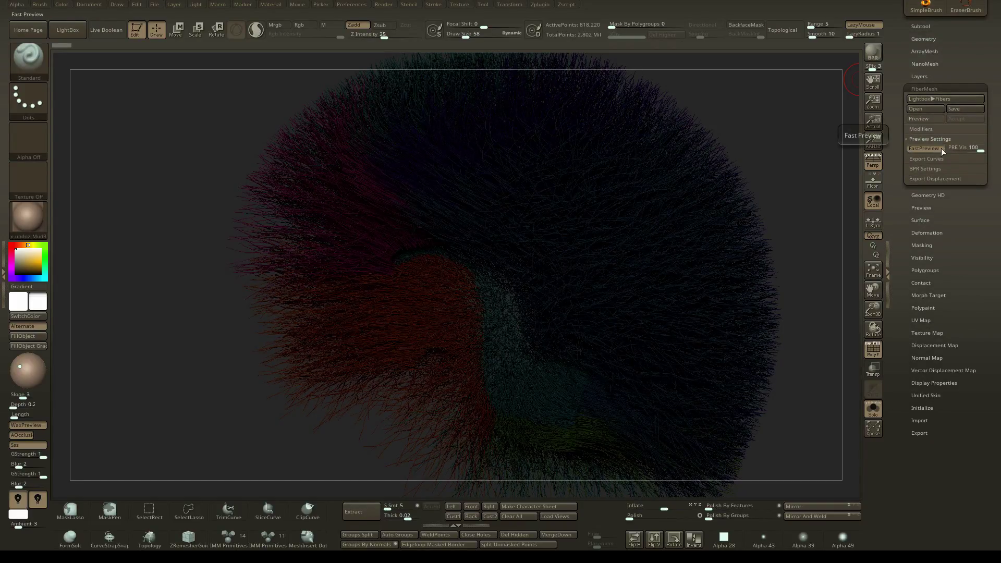
Turn Fast Preview off and back on to compare how the Fibers94 fibers are displayed.
mouse_move(979, 150)
left_mouse_down()
mouse_move(948, 148)
mouse_move(984, 150)
left_mouse_up()
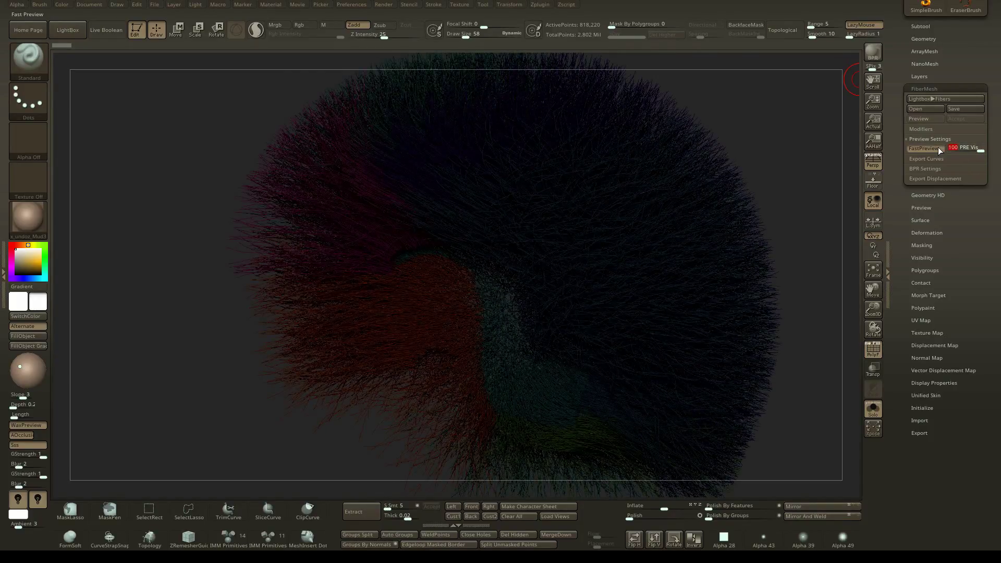
mouse_move(803, 146)
right_mouse_down()
mouse_move(704, 161)
mouse_move(683, 142)
mouse_move(629, 152)
mouse_move(724, 104)
mouse_move(706, 156)
mouse_move(699, 147)
mouse_move(659, 159)
right_mouse_up()
right_click_drag(739, 140, 806, 132)
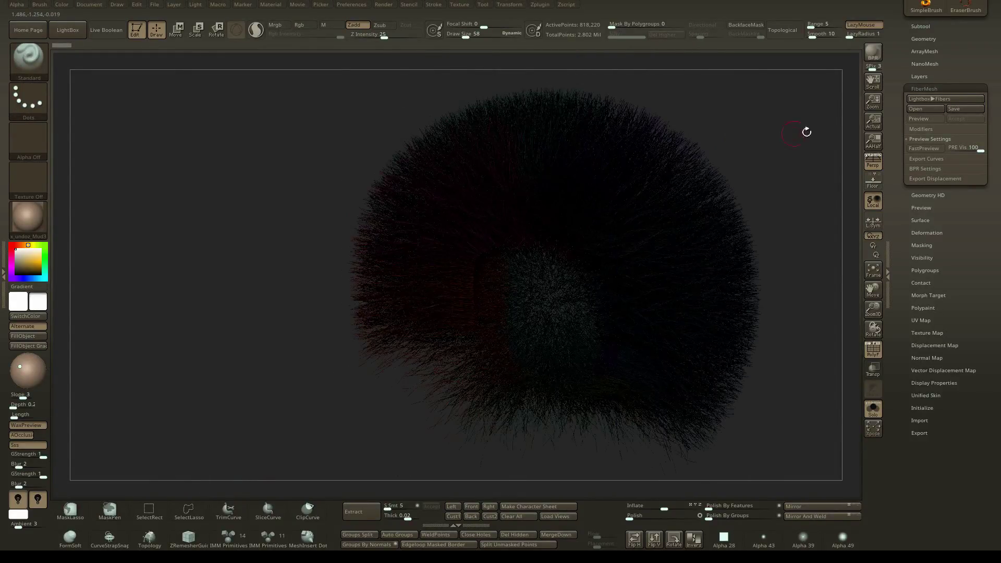
left_click(934, 149)
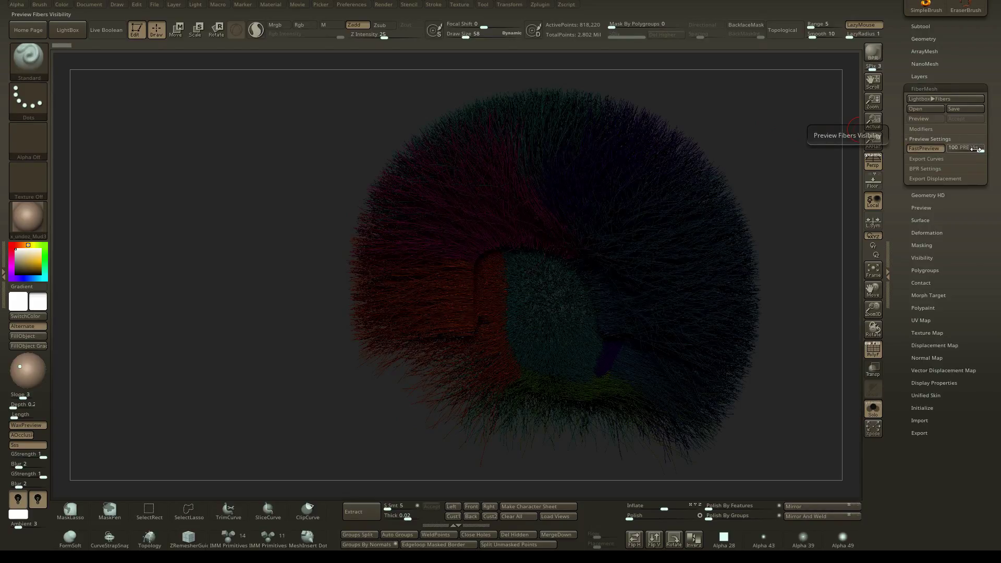
Reduce the fiber preview visibility (PRE Vis) to 0 so only a sparse set of fibers is drawn.
left_click_drag(979, 149, 950, 149)
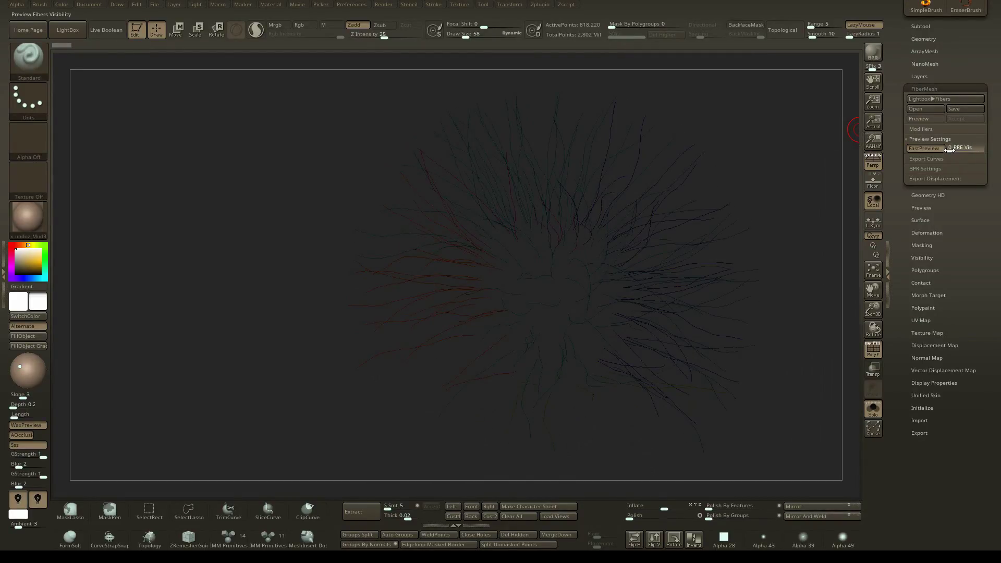
right_click_drag(631, 125, 645, 178, "alt")
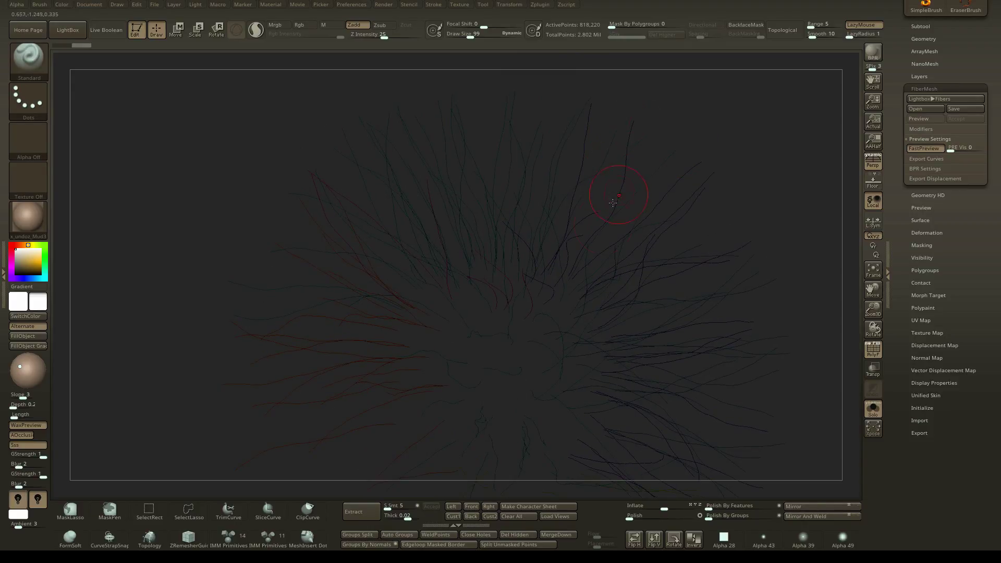
right_click_drag(617, 144, 639, 151)
mouse_move(701, 184)
right_mouse_down("ctrl")
mouse_move(673, 159)
mouse_move(696, 151)
mouse_move(644, 173)
right_mouse_up("ctrl")
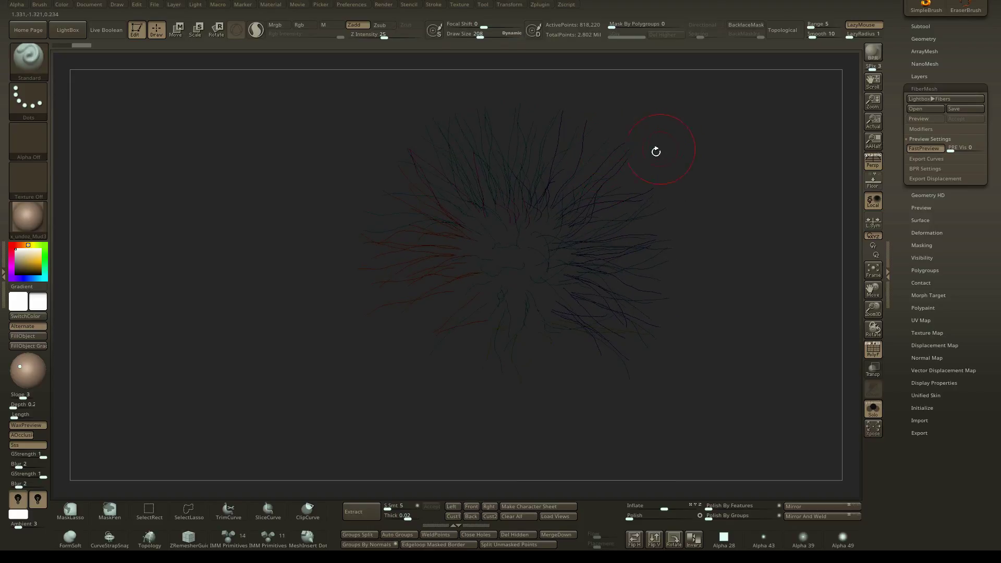
right_click_drag(699, 193, 696, 204)
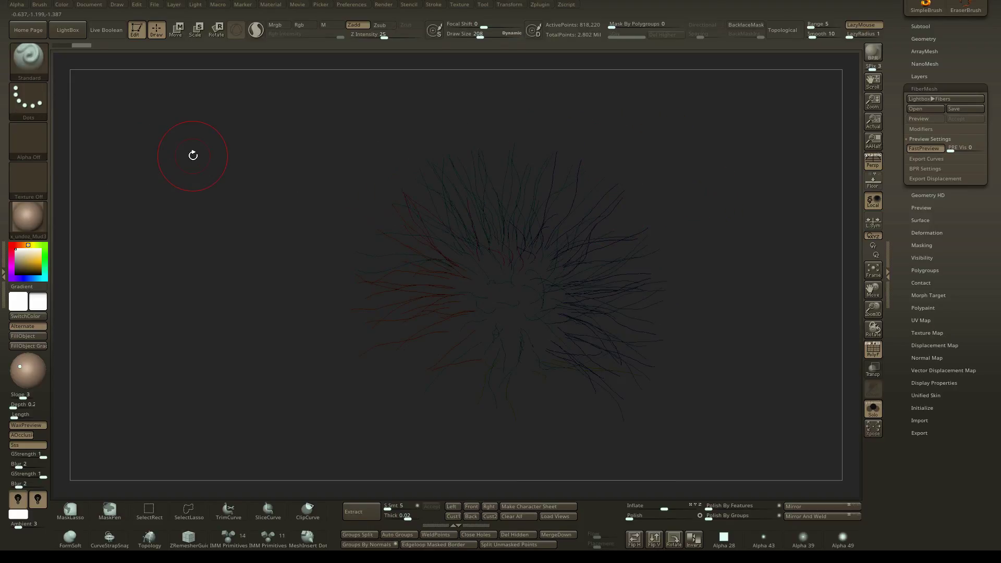
Select the Move brush and set its draw size to 274.
key("b")
key("m")
key("v")
left_click(3, 160)
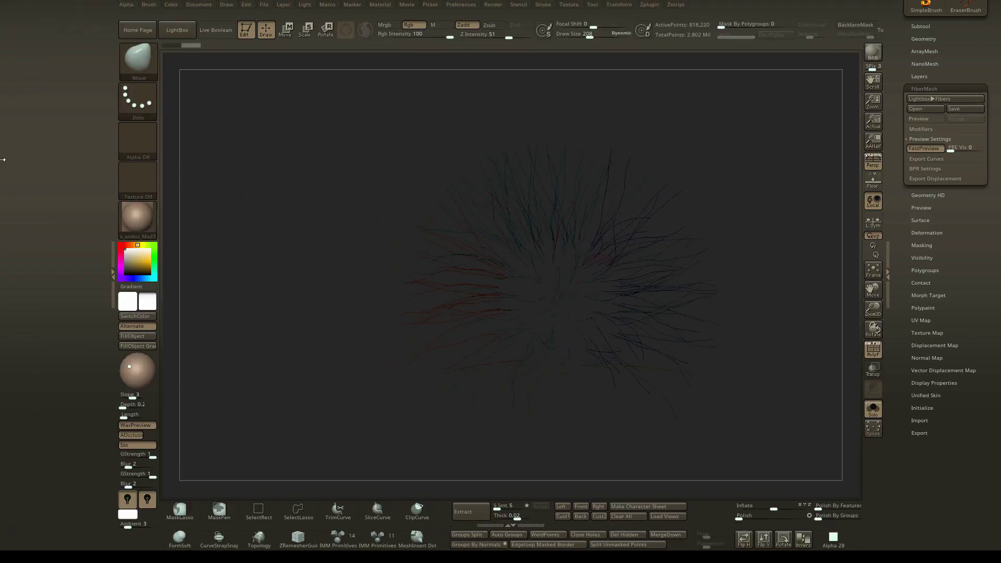
right_click_drag(694, 194, 649, 187, "alt")
key("s")
left_click_drag(577, 180, 584, 180)
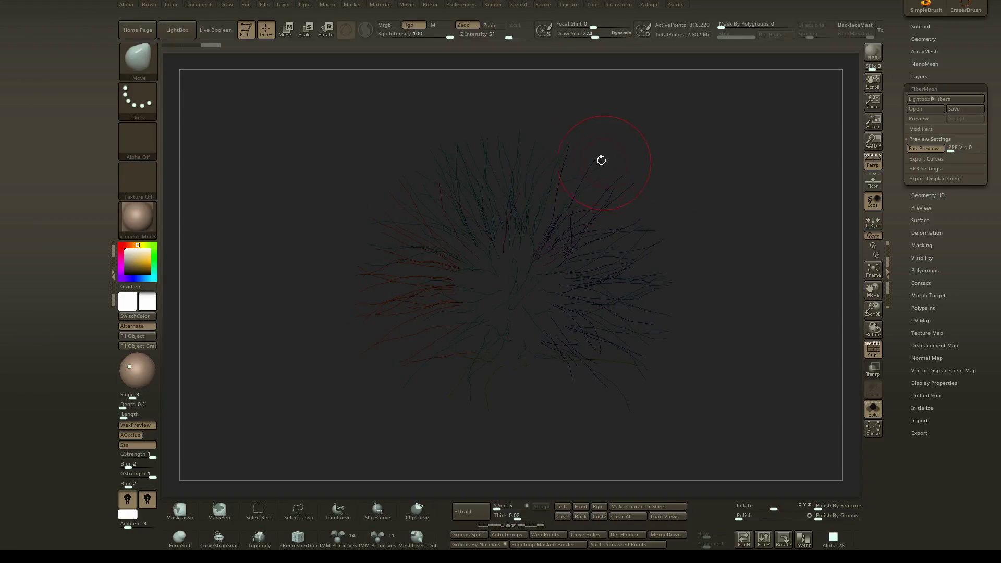
Try pulling the sparse fibers with the Move brush and undo the change.
left_click_drag(585, 198, 603, 213)
right_click_drag(598, 195, 629, 197)
left_click_drag(585, 197, 576, 196)
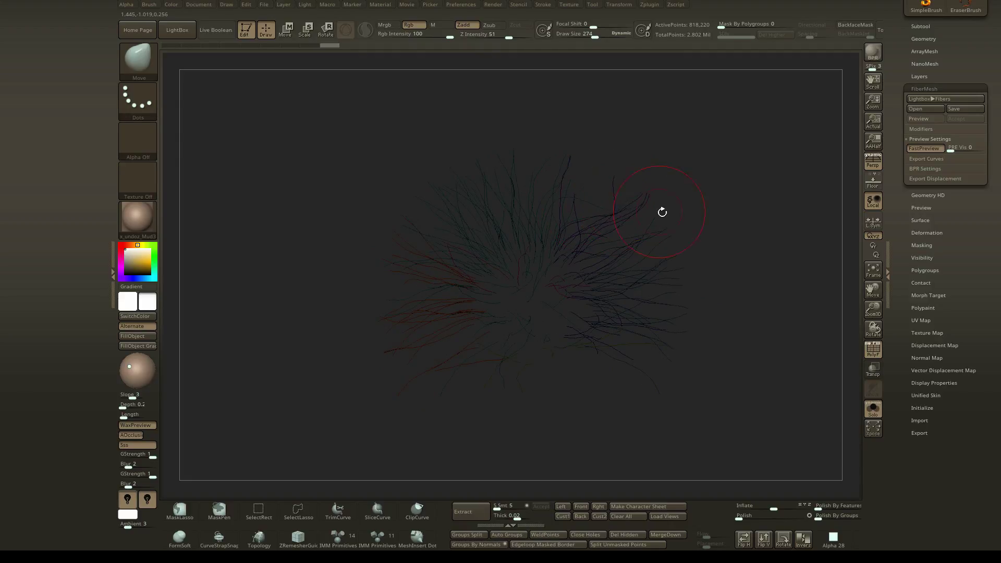
right_click_drag(658, 212, 615, 224, "ctrl")
mouse_move(950, 149)
left_mouse_down()
mouse_move(958, 151)
mouse_move(925, 153)
left_mouse_up()
key("ctrl")
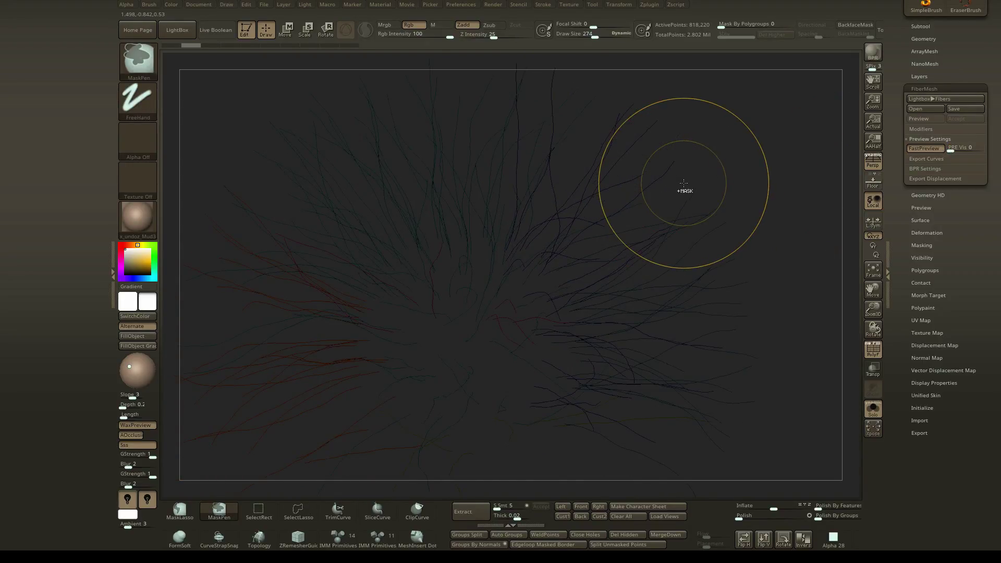
key("ctrl+z")
Set the fiber preview visibility (PRE Vis) to 31 and view the fibers from the front.
mouse_move(683, 185)
right_mouse_down()
mouse_move(687, 200)
mouse_move(597, 170)
mouse_move(586, 185)
mouse_move(625, 193)
mouse_move(599, 189)
mouse_move(618, 198)
mouse_move(603, 175)
right_mouse_up()
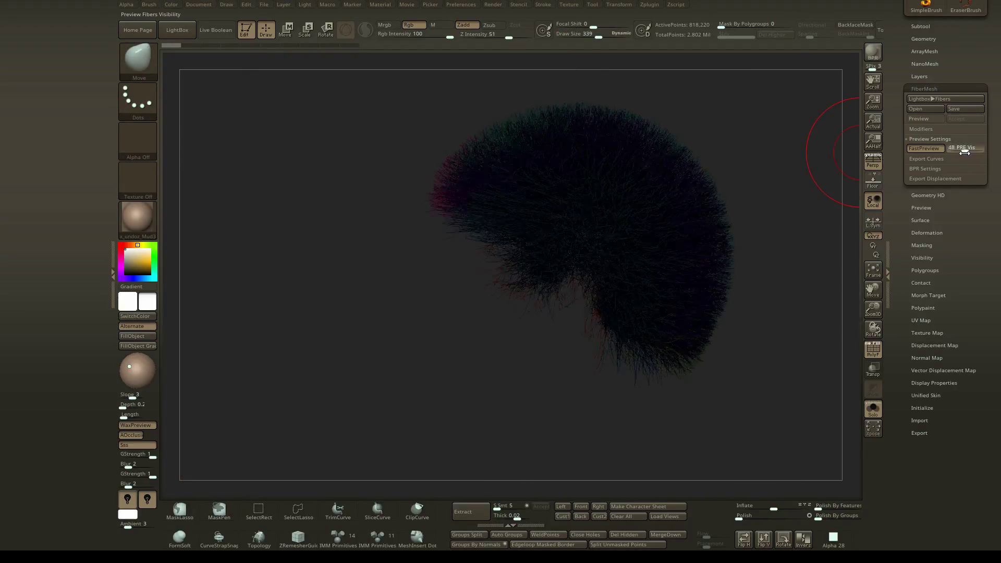
left_click_drag(965, 152, 959, 154)
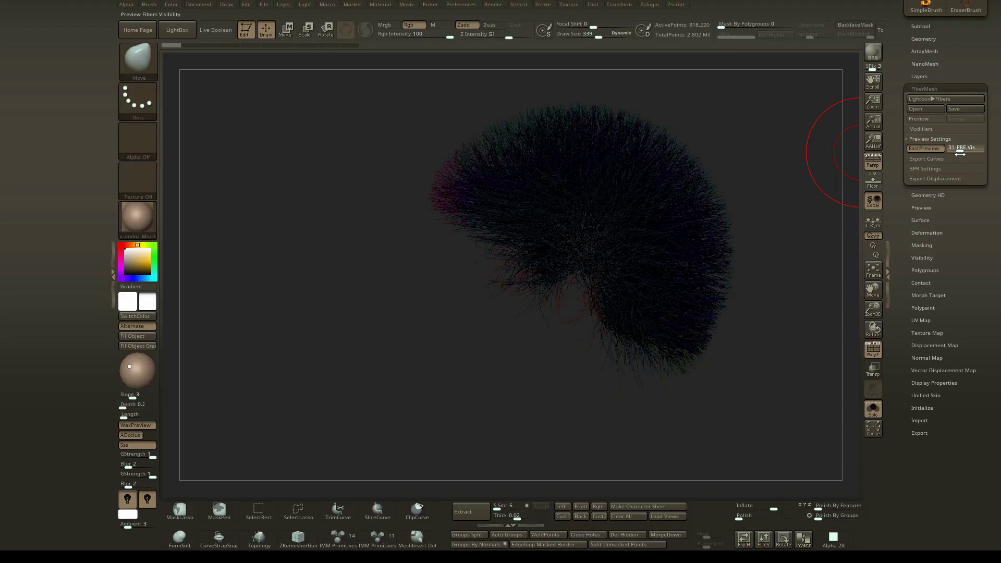
mouse_move(693, 165)
right_mouse_down()
mouse_move(681, 175)
mouse_move(686, 183)
mouse_move(677, 166)
mouse_move(732, 175)
mouse_move(663, 180)
right_mouse_up()
mouse_move(664, 179)
right_mouse_down("ctrl")
mouse_move(592, 245)
mouse_move(572, 206)
mouse_move(603, 178)
mouse_move(614, 189)
right_mouse_up("ctrl")
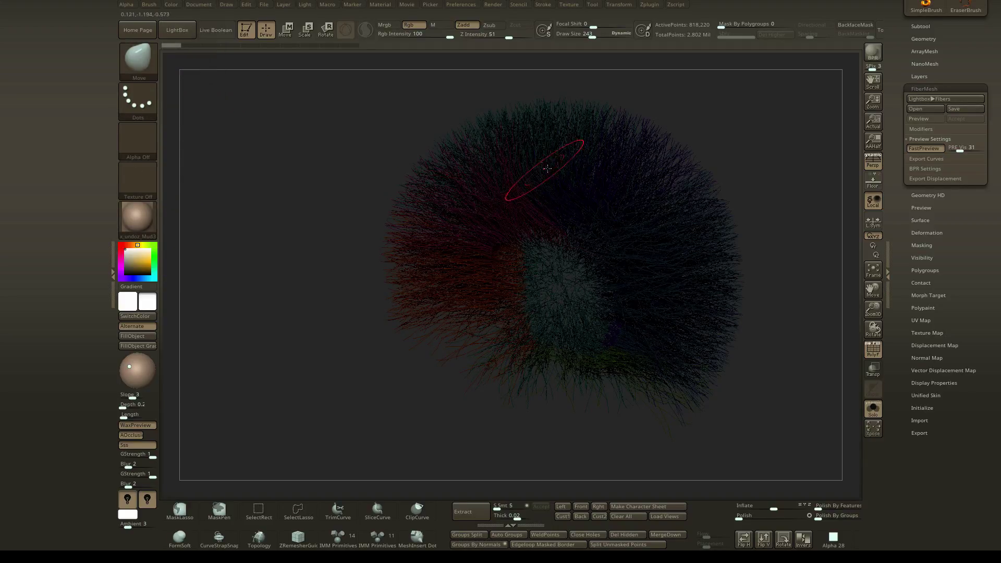
Dock the Brush palette in the side tray and expand its FiberMesh settings.
left_click(138, 58)
left_click(144, 7)
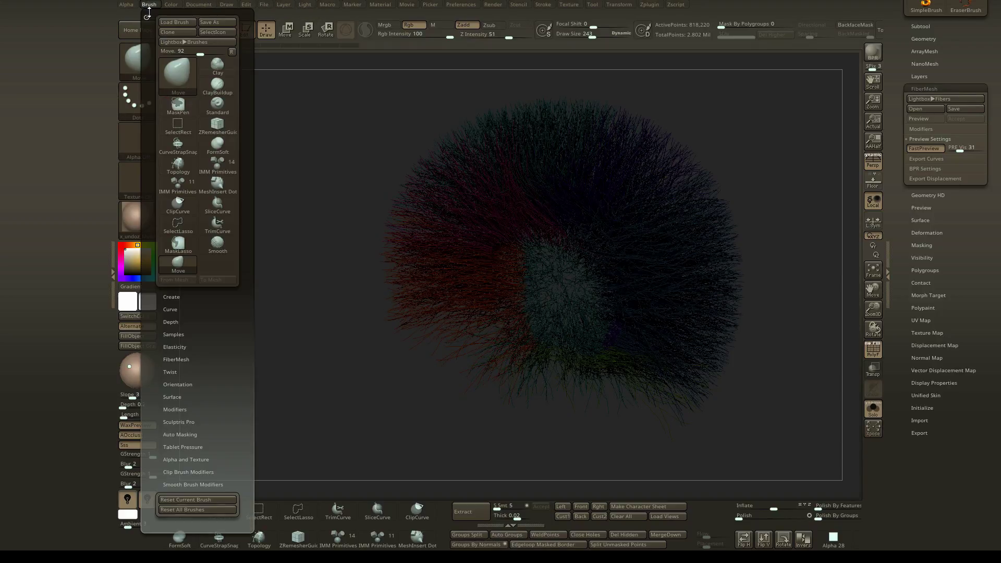
left_click_drag(146, 8, 77, 58)
left_click_drag(3, 253, 28, 162)
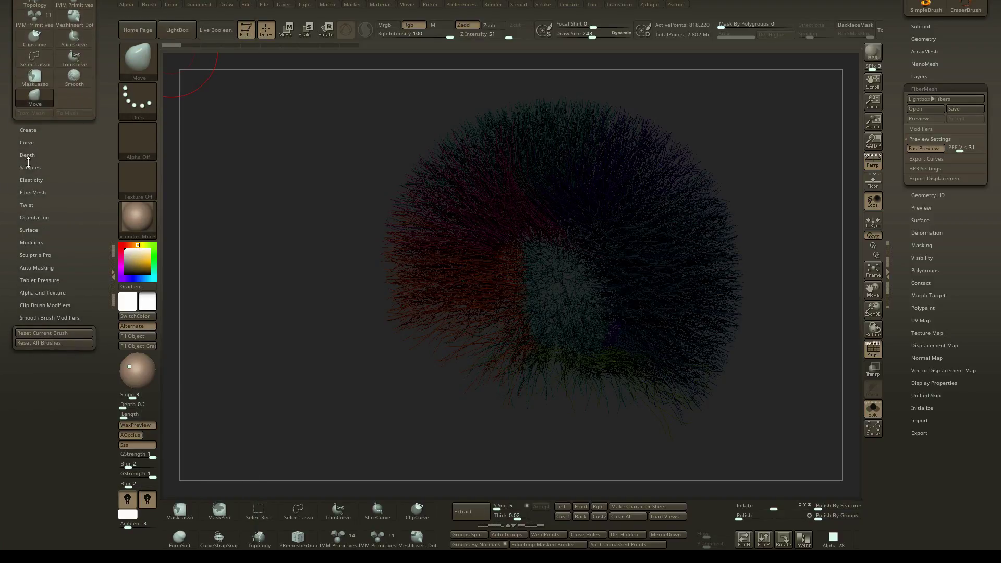
left_click(35, 193)
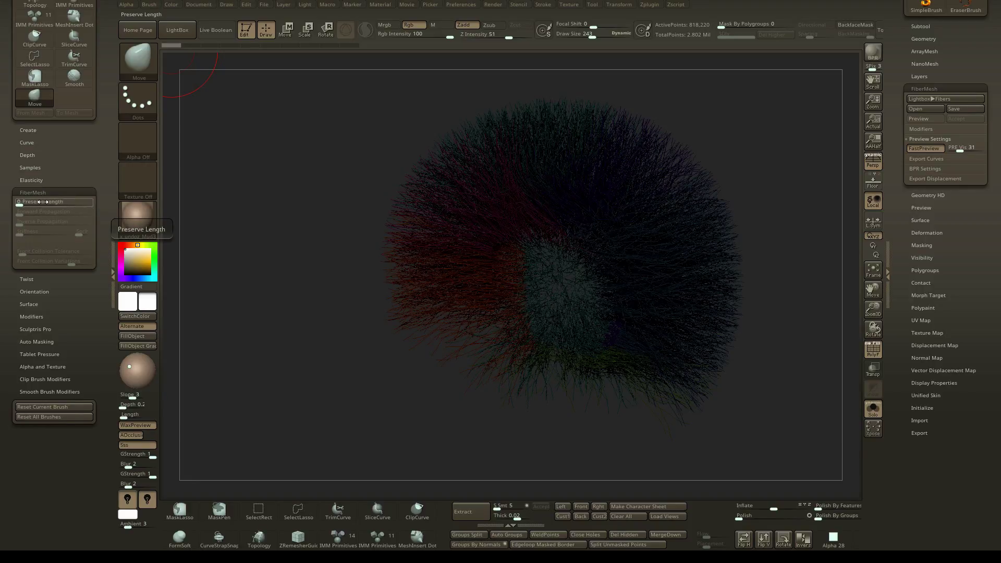
Enlarge the Move brush's draw size to 557.
left_click_drag(361, 174, 372, 177)
key("s")
left_click_drag(359, 179, 367, 181)
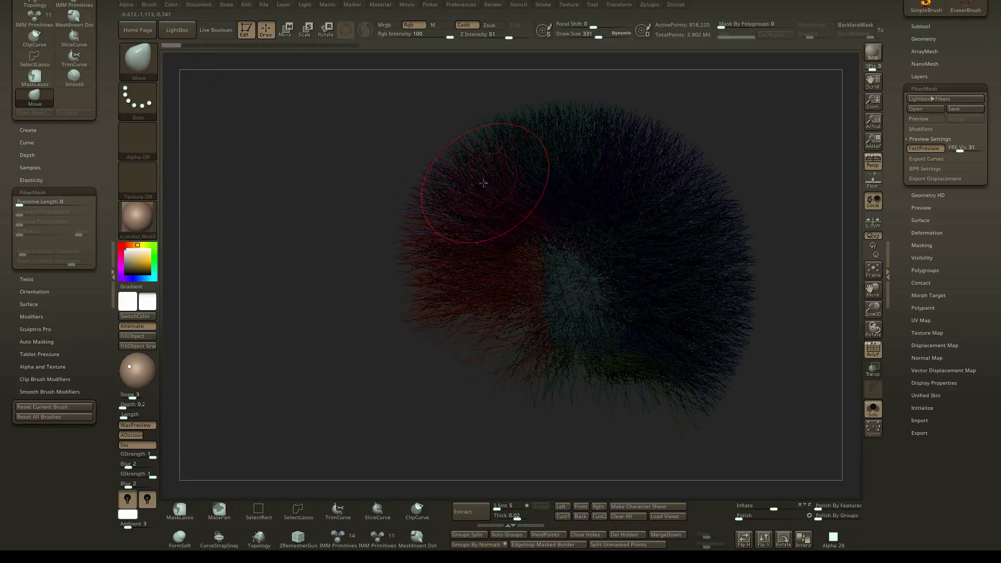
key("s")
Try pulling the front fibers outward with the Move brush at Preserve Length 0 and undo the strokes.
mouse_move(468, 184)
left_mouse_down()
mouse_move(483, 189)
mouse_move(101, 81)
left_mouse_up()
left_click_drag(345, 148, 176, 93)
key("ctrl+z")
key("ctrl+z")
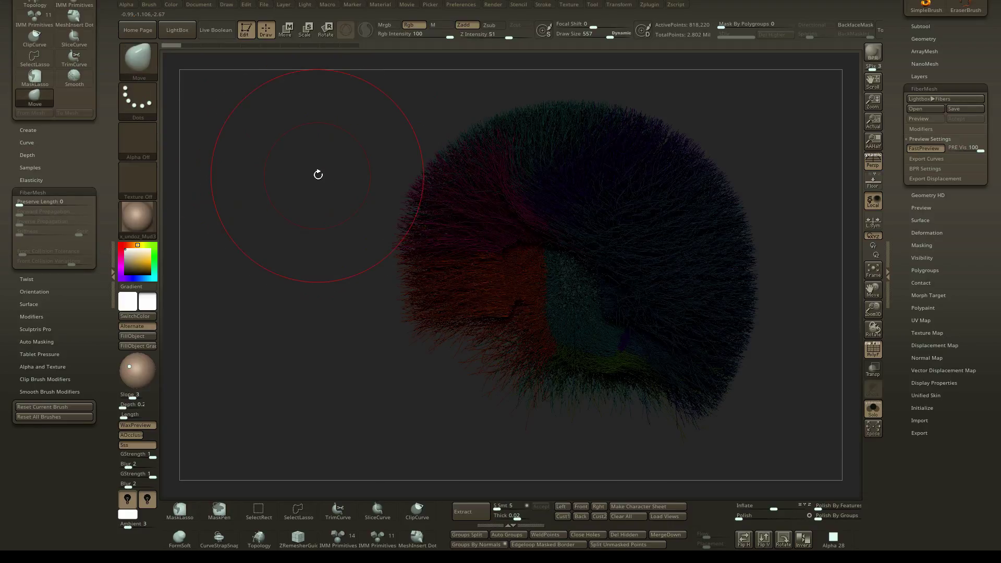
key("ctrl+shift+z")
key("ctrl+z")
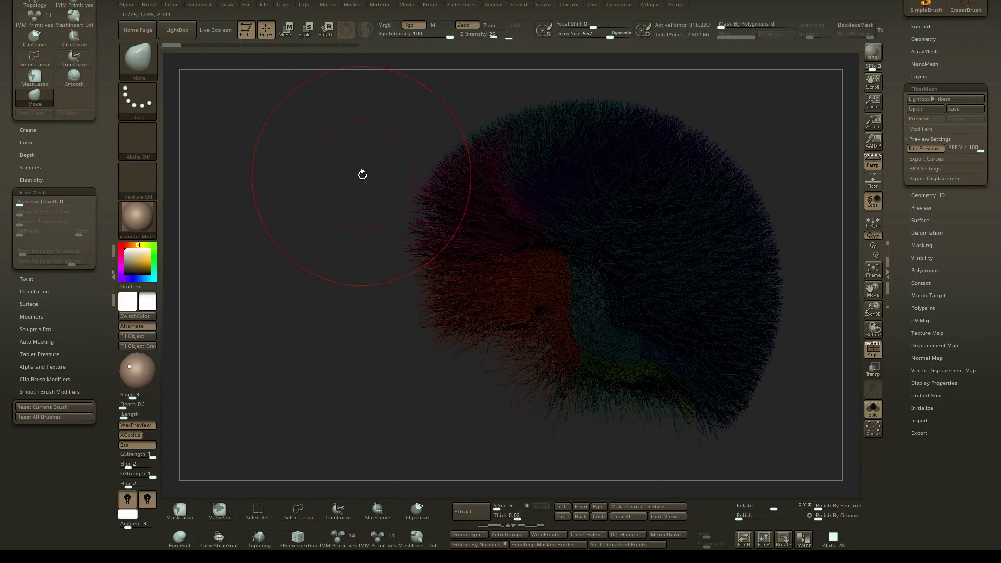
Set the fiber preview visibility (PRE Vis) to 33 and the Move brush's Preserve Length to 100.
left_click_drag(976, 148, 960, 149)
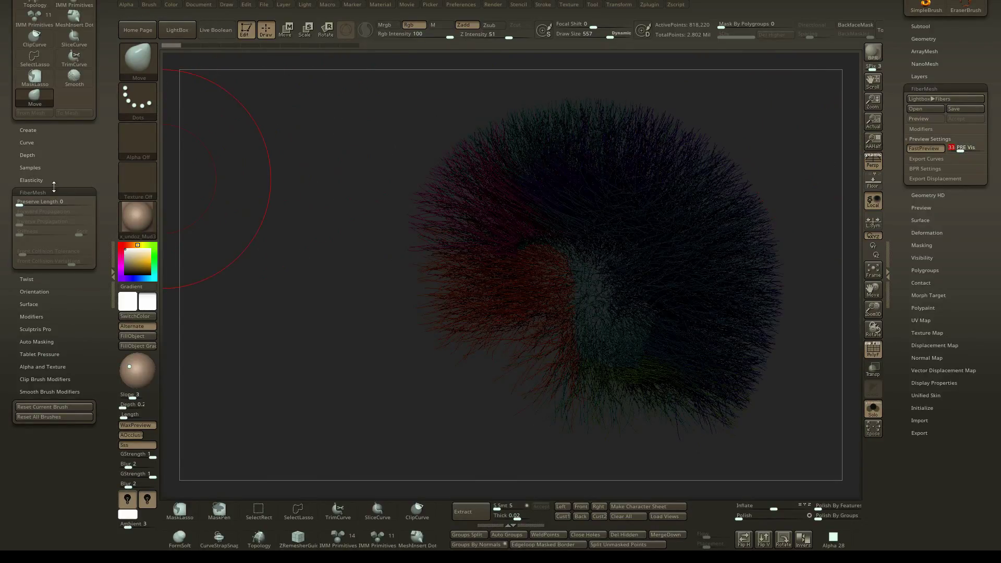
left_click_drag(54, 202, 76, 202)
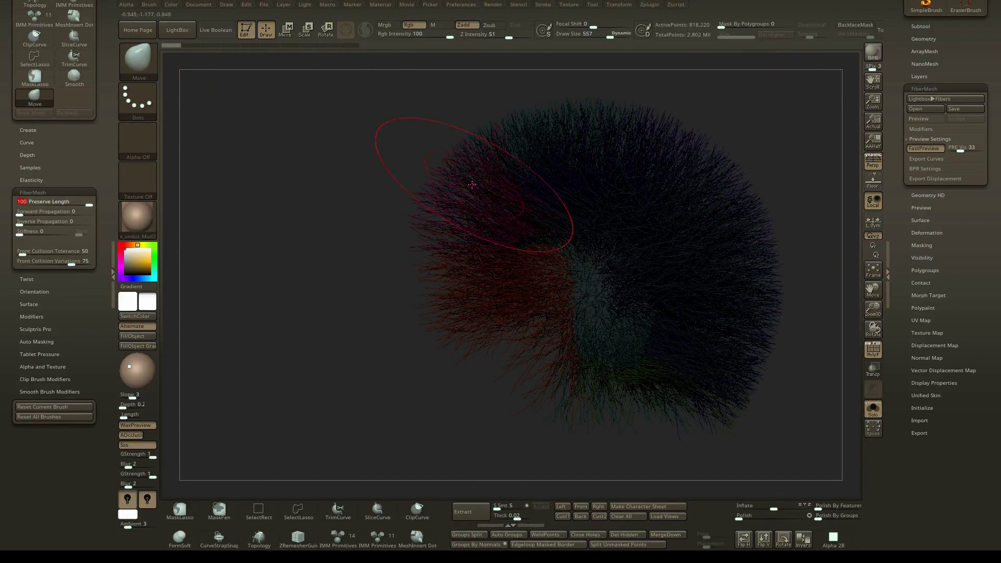
Try combing the front fibers down and up with the Move brush at Preserve Length 100, and undo the strokes.
mouse_move(468, 181)
left_mouse_down()
mouse_move(393, 180)
mouse_move(354, 256)
left_mouse_up()
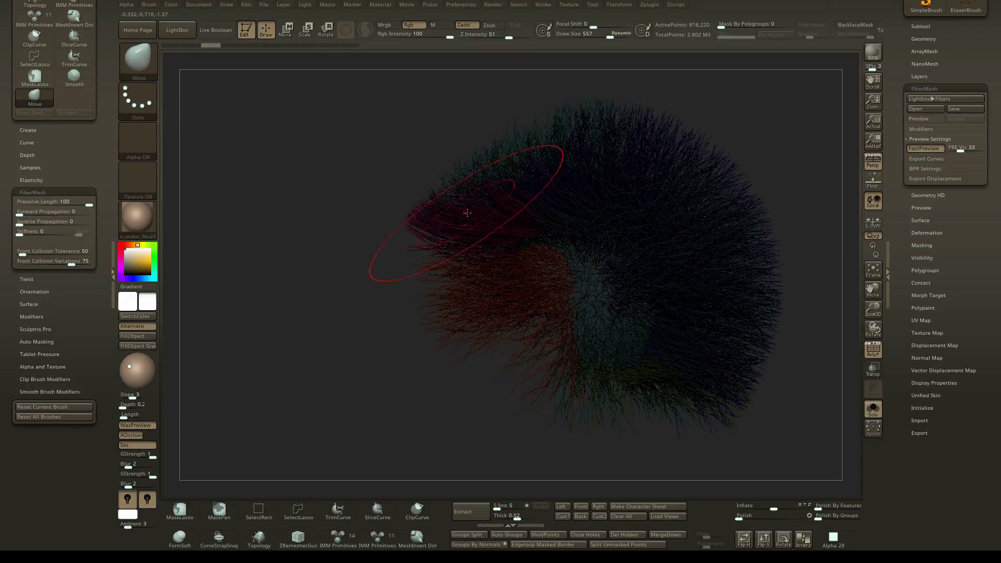
left_click_drag(341, 207, 339, 207)
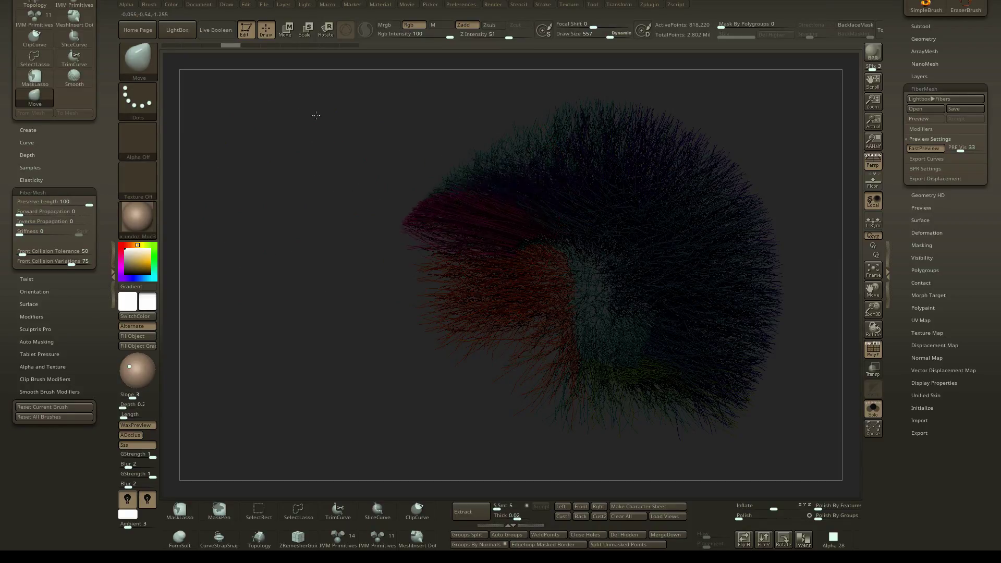
left_click_drag(316, 116, 317, 110)
mouse_move(423, 205)
left_mouse_down()
mouse_move(417, 156)
mouse_move(443, 133)
left_mouse_up()
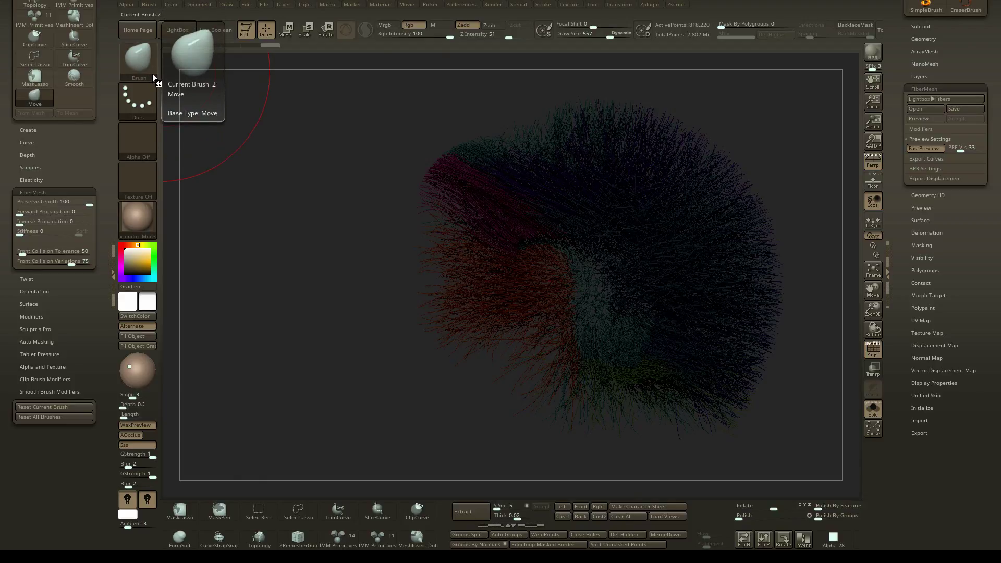
mouse_move(390, 166)
left_mouse_down()
mouse_move(421, 177)
mouse_move(435, 164)
left_mouse_up()
key("ctrl")
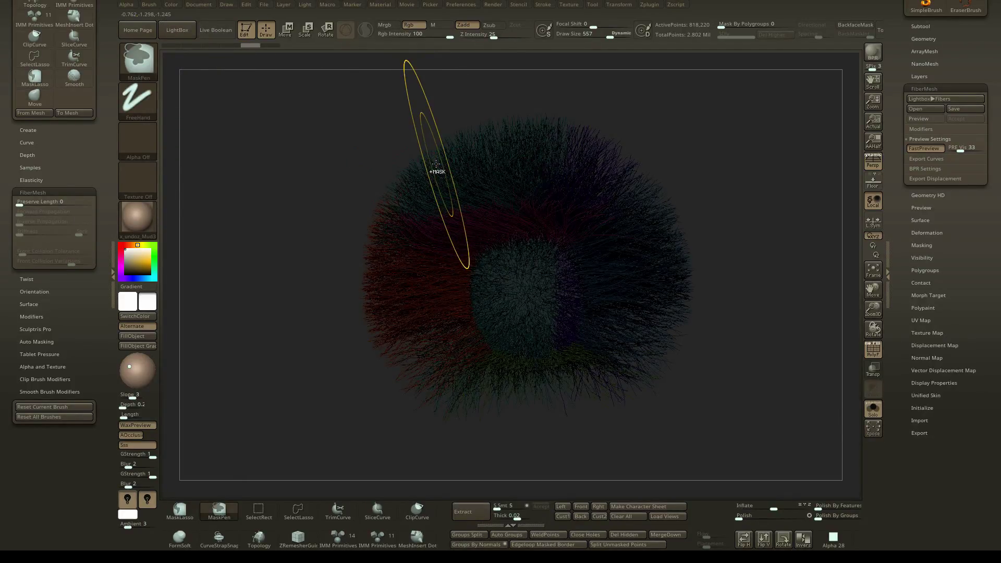
key("ctrl+z")
key("ctrl+z")
mouse_move(360, 159)
left_mouse_down()
mouse_move(391, 162)
mouse_move(306, 130)
mouse_move(382, 163)
mouse_move(427, 158)
left_mouse_up()
key("ctrl+z")
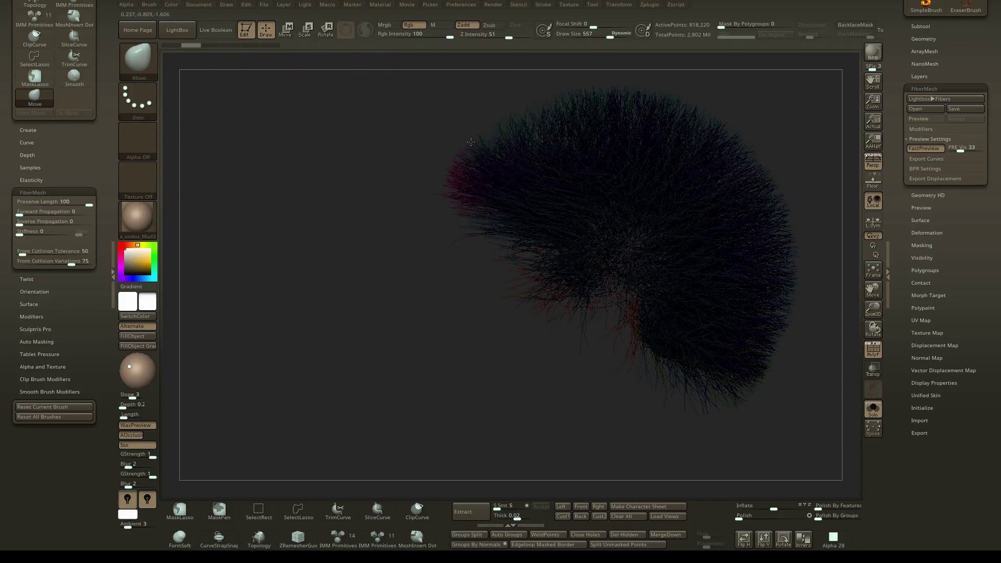
Switch from the Move brush to the SnakeHook brush for grooming the fibers.
left_click(138, 61)
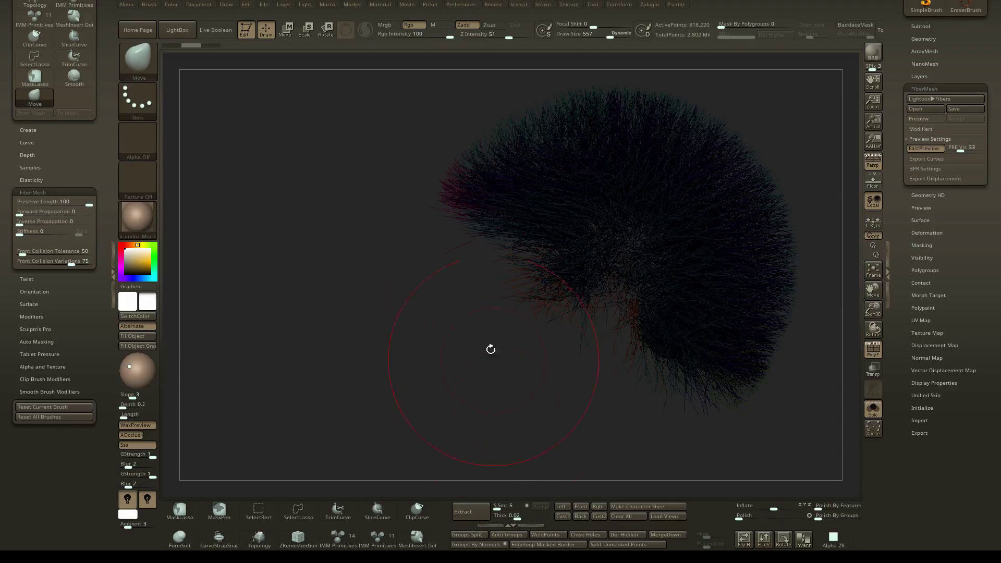
mouse_move(437, 251)
left_mouse_down()
mouse_move(503, 234)
mouse_move(398, 231)
mouse_move(500, 237)
left_mouse_up()
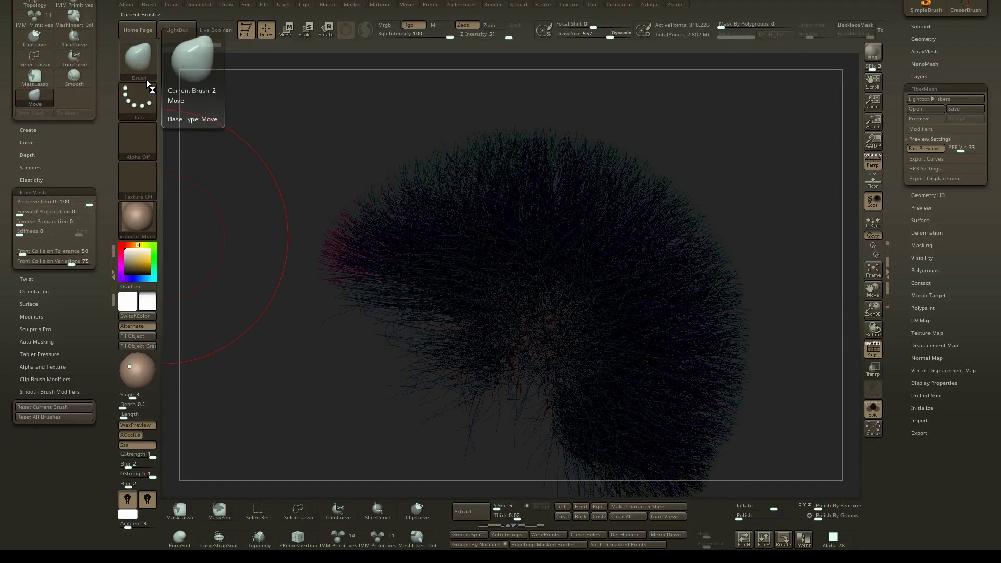
left_click(139, 62)
key("s")
key("h")
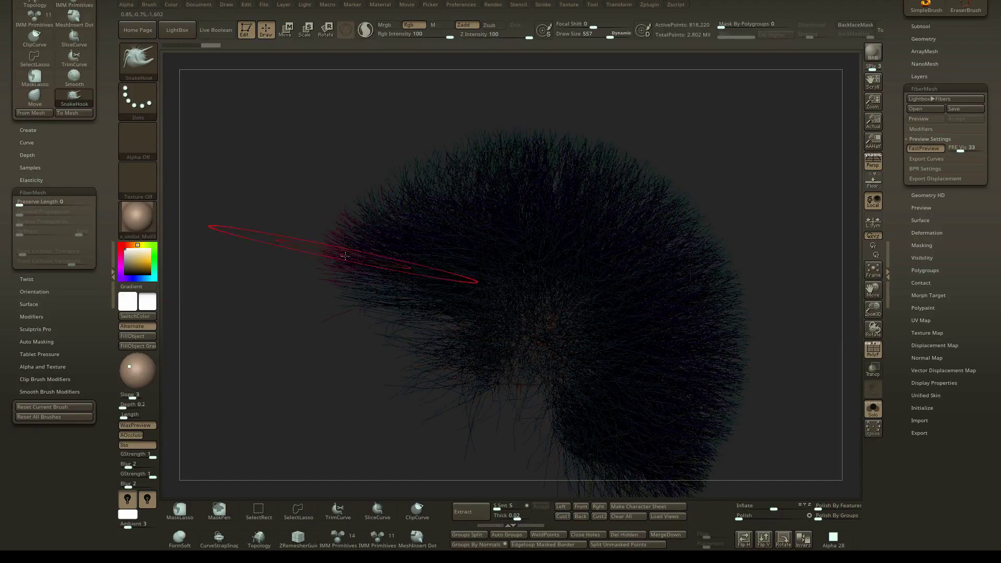
Try pulling the front fibers with the SnakeHook brush at Preserve Length 0 and undo the strokes.
mouse_move(385, 220)
left_mouse_down()
mouse_move(333, 175)
mouse_move(214, 117)
mouse_move(209, 91)
left_mouse_up()
left_click_drag(259, 172, 412, 234)
right_click_drag(423, 239, 395, 239)
key("ctrl+z")
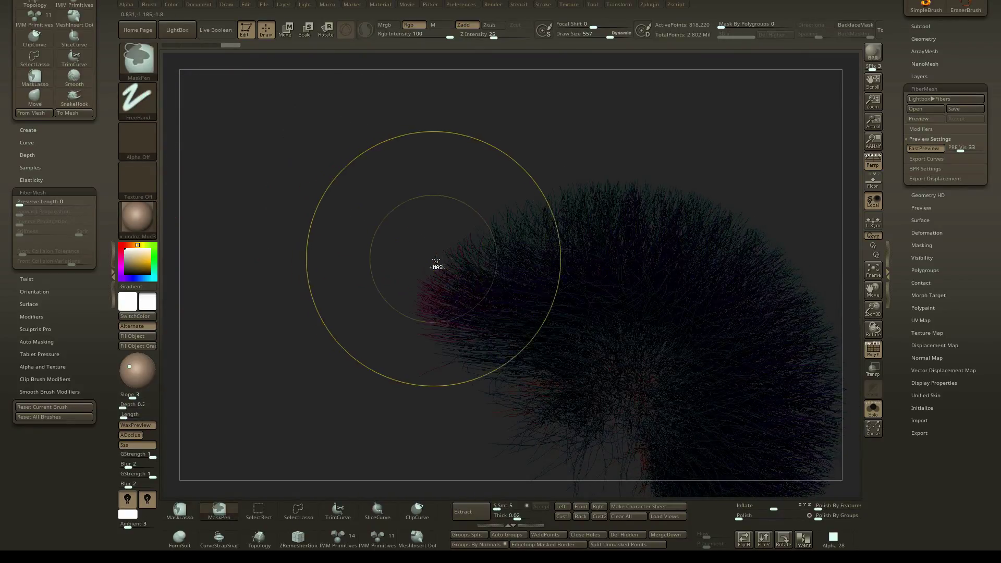
right_click_drag(556, 304, 439, 115, "alt")
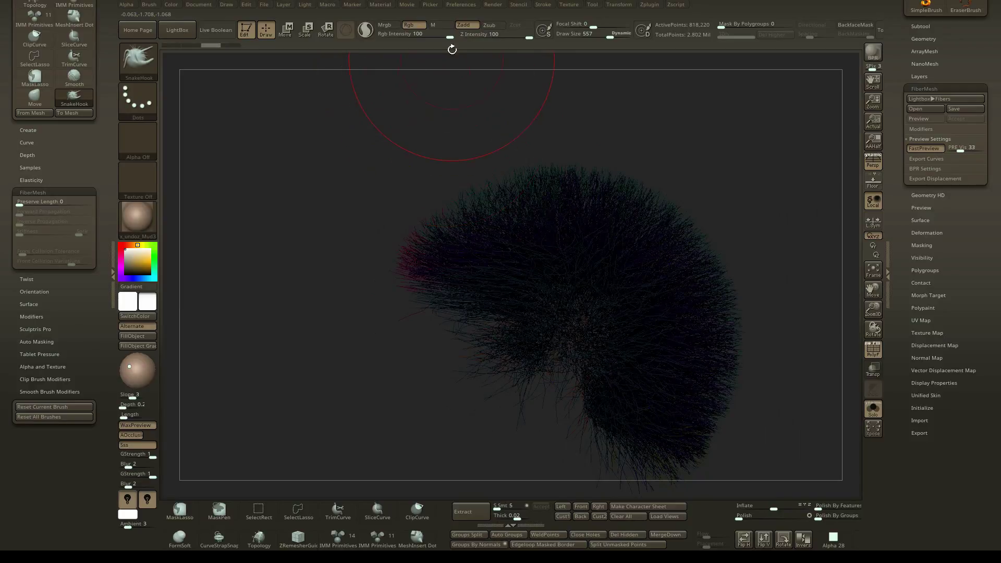
Turn off Rgb for the SnakeHook brush and set its Preserve Length to 100.
left_click(409, 26)
mouse_move(417, 75)
right_mouse_down()
mouse_move(424, 98)
mouse_move(412, 107)
right_mouse_up()
left_click_drag(61, 203, 97, 203)
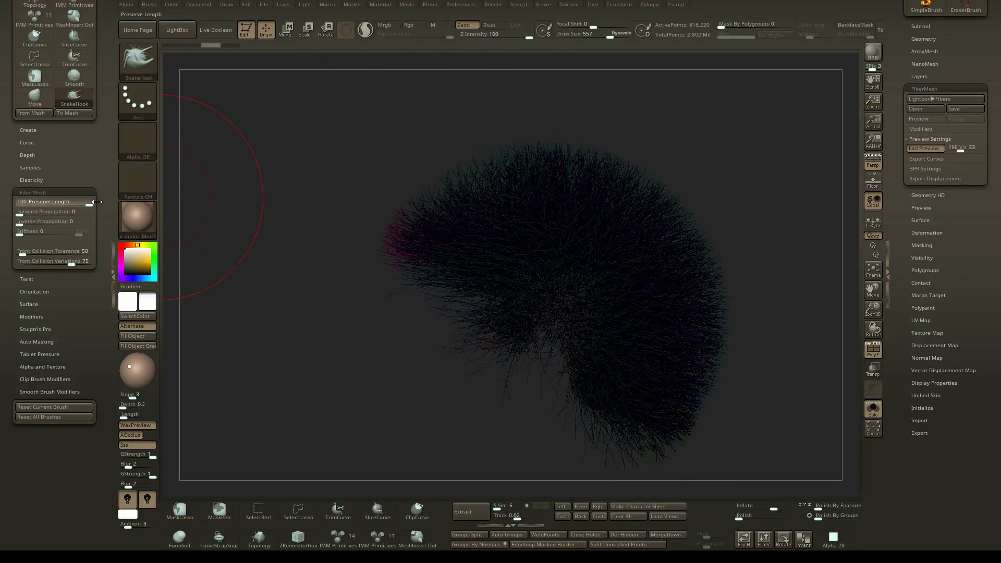
Undo a test pull on the front fibers, and comb the fibers around the front, side and lower edge outward with SnakeHook.
left_click_drag(443, 252, 312, 150)
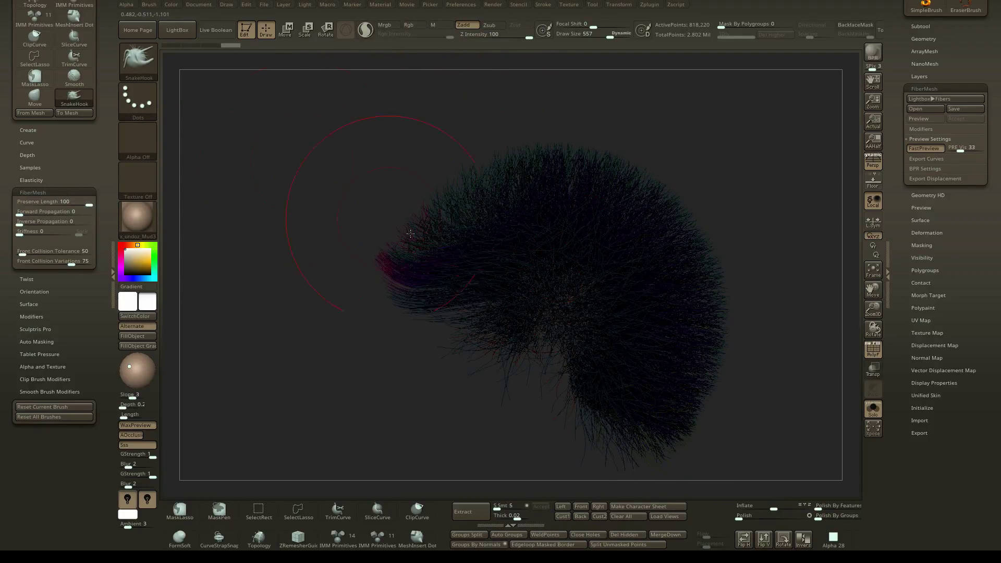
key("ctrl+z")
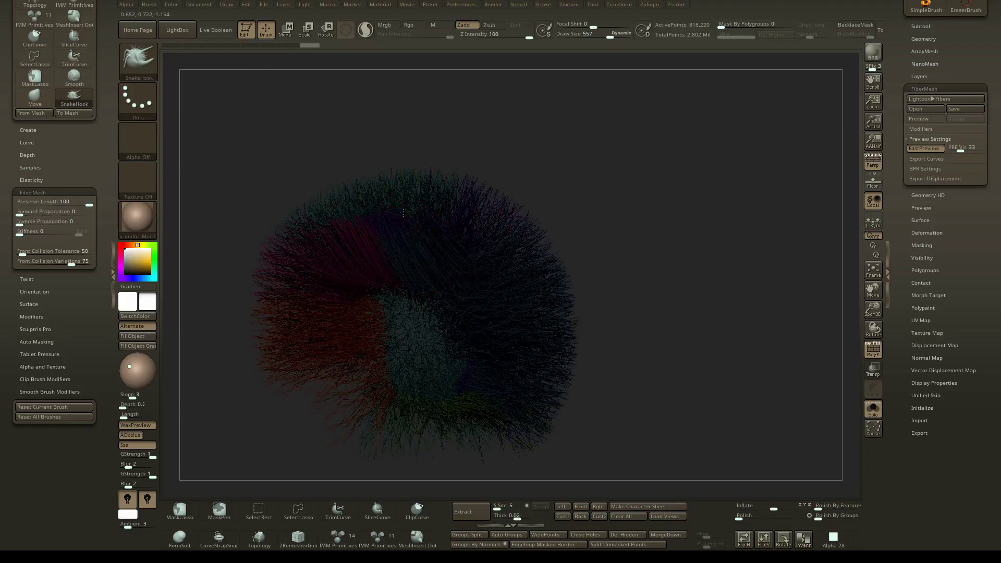
mouse_move(424, 197)
left_mouse_down()
mouse_move(476, 188)
mouse_move(532, 206)
mouse_move(583, 270)
left_mouse_up()
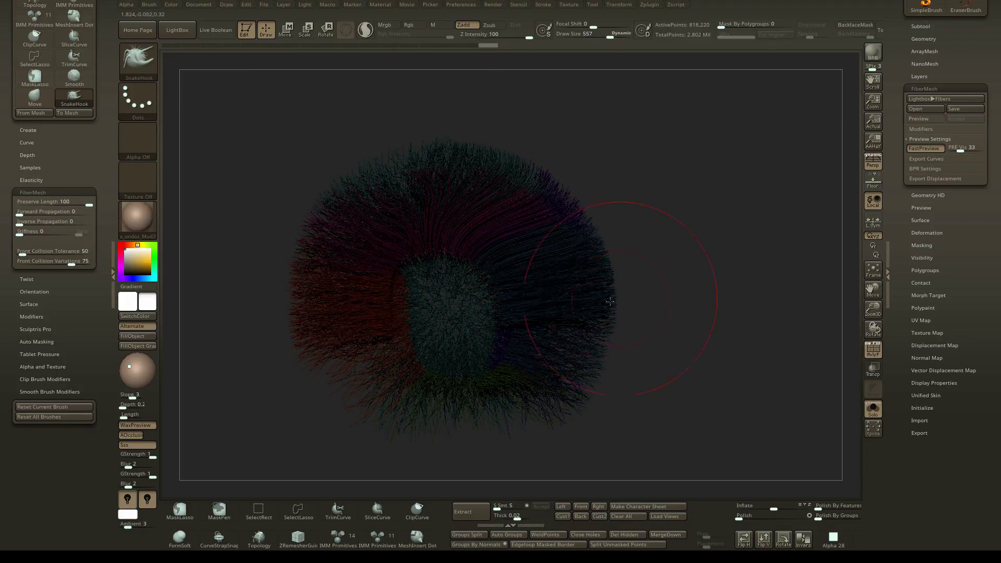
left_click_drag(513, 313, 558, 344)
left_click_drag(578, 411, 570, 315, "alt")
left_click_drag(537, 268, 570, 324)
left_click_drag(521, 297, 544, 344)
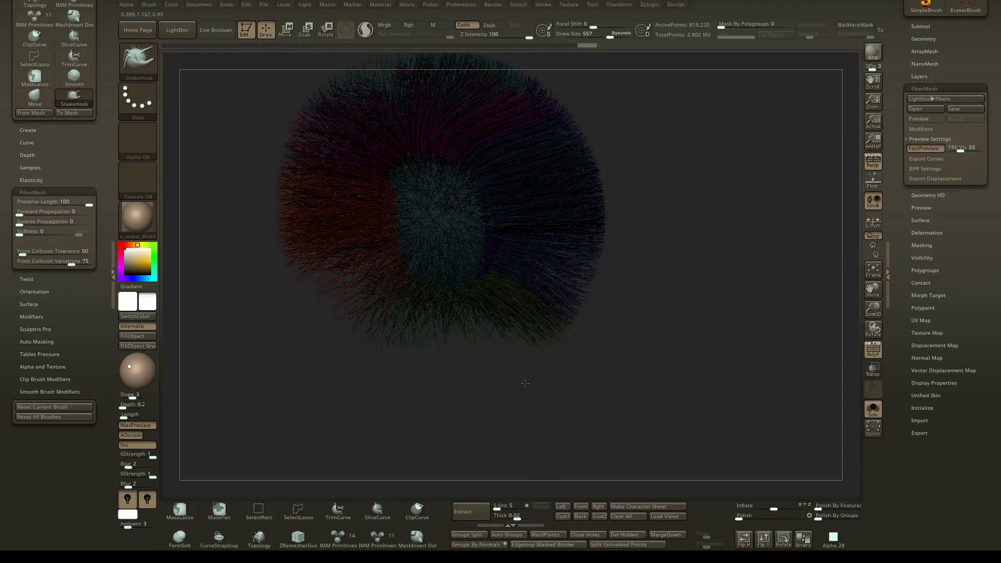
left_click_drag(496, 313, 492, 386)
left_click_drag(292, 285, 401, 283, "alt")
Comb the front and crown fibers over the scalp with the SnakeHook brush, reducing its draw size to 503.
left_click_drag(369, 186, 461, 220)
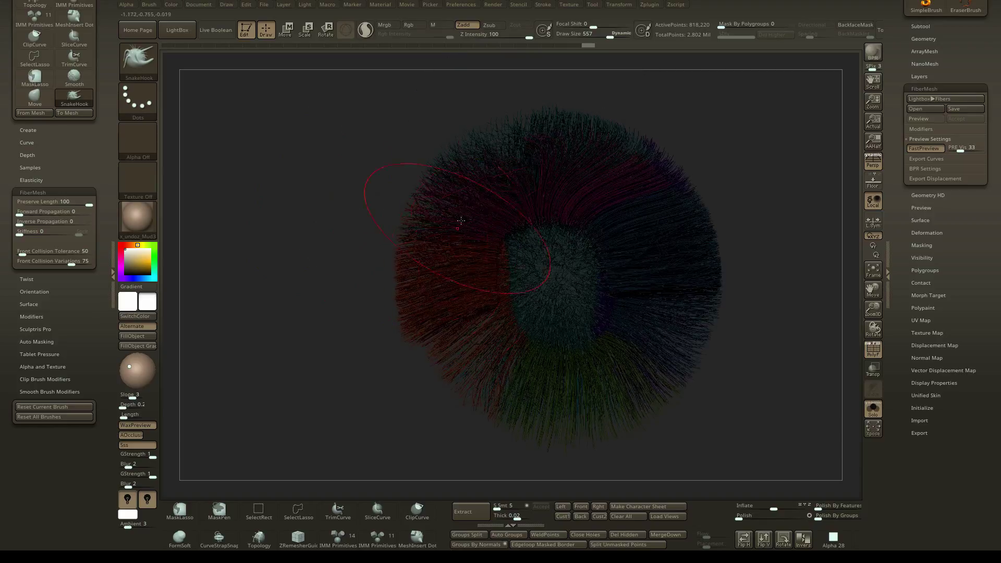
mouse_move(462, 176)
left_mouse_down()
mouse_move(509, 95)
mouse_move(533, 153)
mouse_move(514, 194)
left_mouse_up()
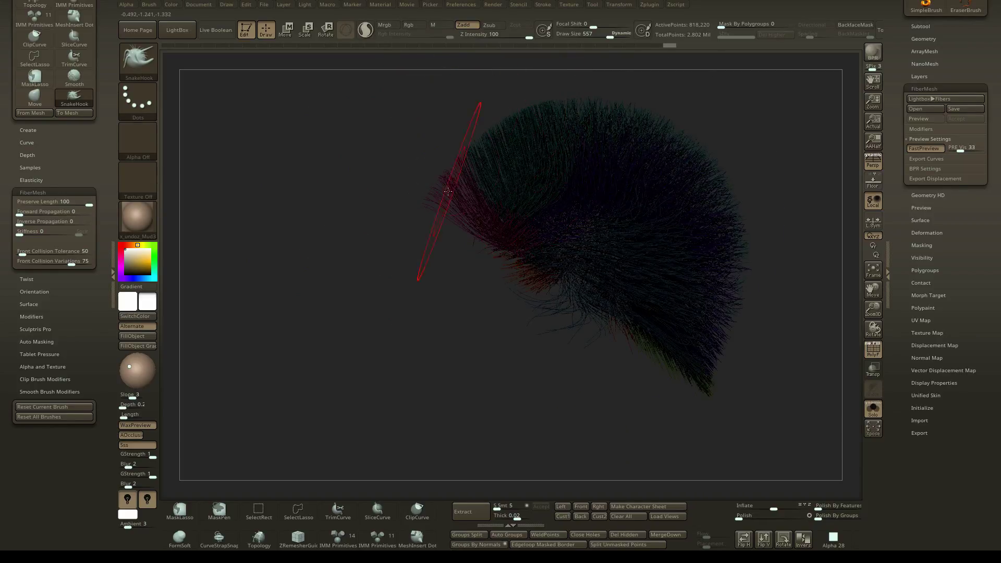
mouse_move(447, 192)
left_mouse_down()
mouse_move(476, 125)
mouse_move(584, 286)
left_mouse_up()
mouse_move(409, 57)
left_mouse_down()
mouse_move(547, 179)
mouse_move(516, 162)
left_mouse_up()
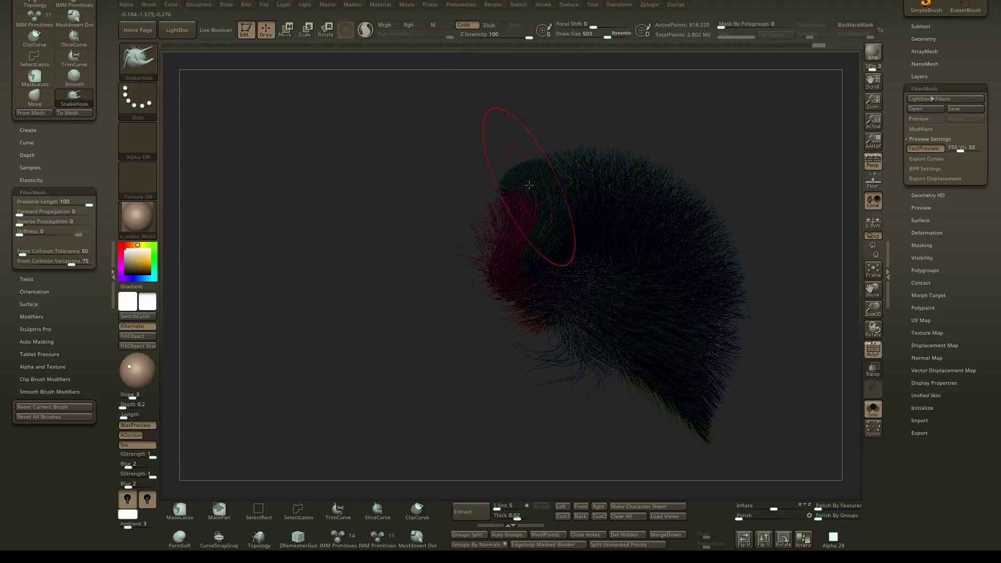
mouse_move(557, 174)
left_mouse_down()
mouse_move(553, 193)
mouse_move(518, 177)
mouse_move(456, 181)
left_mouse_up()
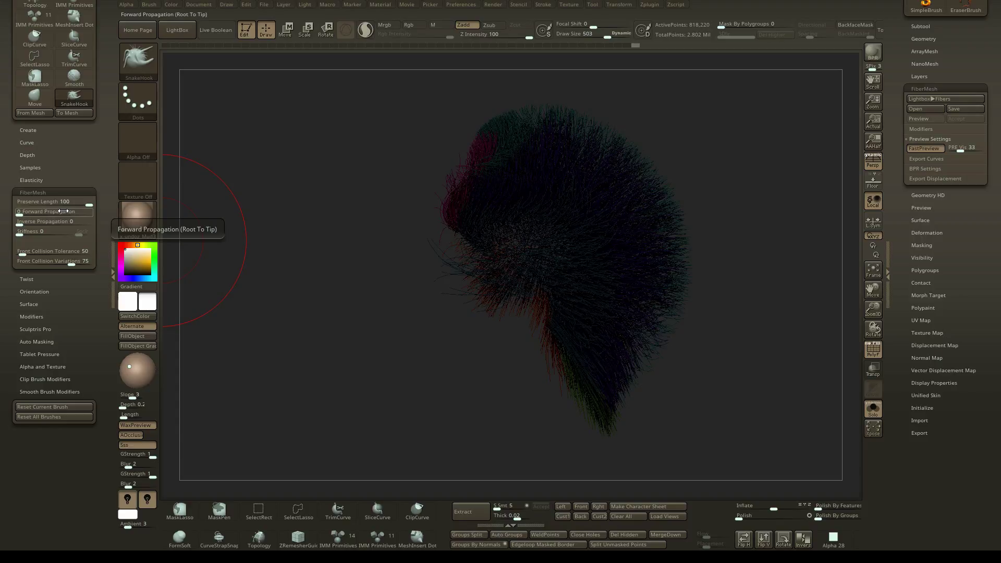
Set the SnakeHook brush's Forward Propagation to 2 and try pulling the front fibers outward and upward.
left_click_drag(58, 211, 136, 221)
left_click_drag(342, 207, 391, 202)
mouse_move(472, 189)
left_mouse_down()
mouse_move(287, 180)
mouse_move(426, 242)
mouse_move(368, 219)
left_mouse_up()
left_click_drag(459, 255, 411, 246)
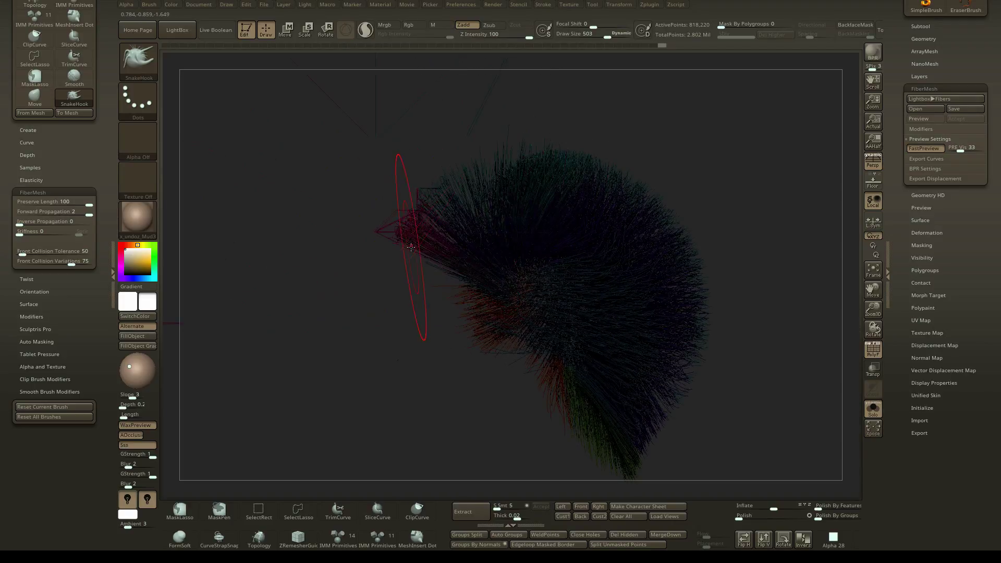
left_click_drag(334, 261, 307, 239)
left_click_drag(438, 229, 363, 203)
left_click_drag(333, 235, 341, 256)
left_click_drag(422, 232, 351, 185)
mouse_move(334, 261)
left_mouse_down()
mouse_move(358, 230)
mouse_move(498, 193)
left_mouse_up()
mouse_move(581, 123)
left_mouse_down()
mouse_move(481, 126)
mouse_move(565, 95)
left_mouse_up()
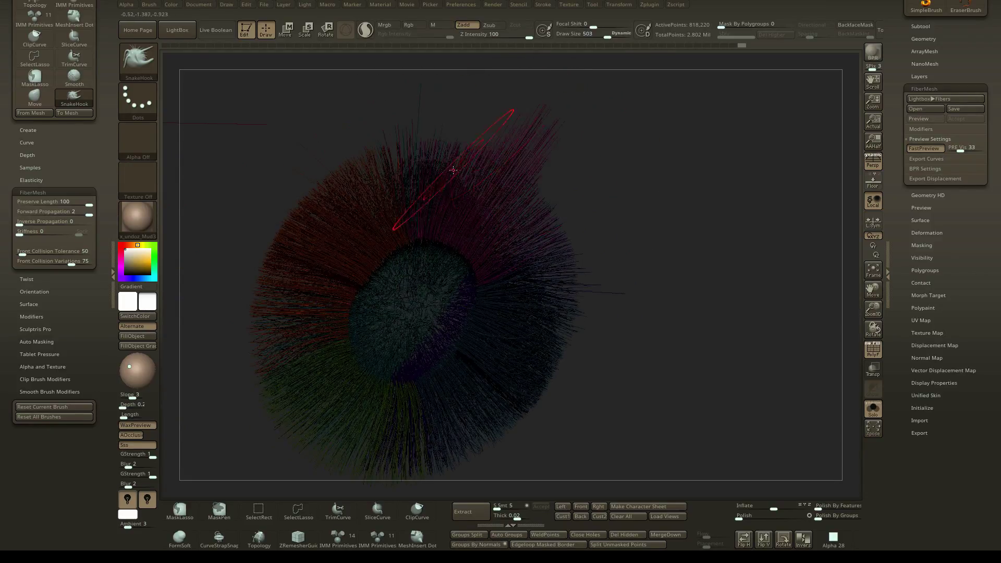
left_click_drag(561, 157, 615, 146)
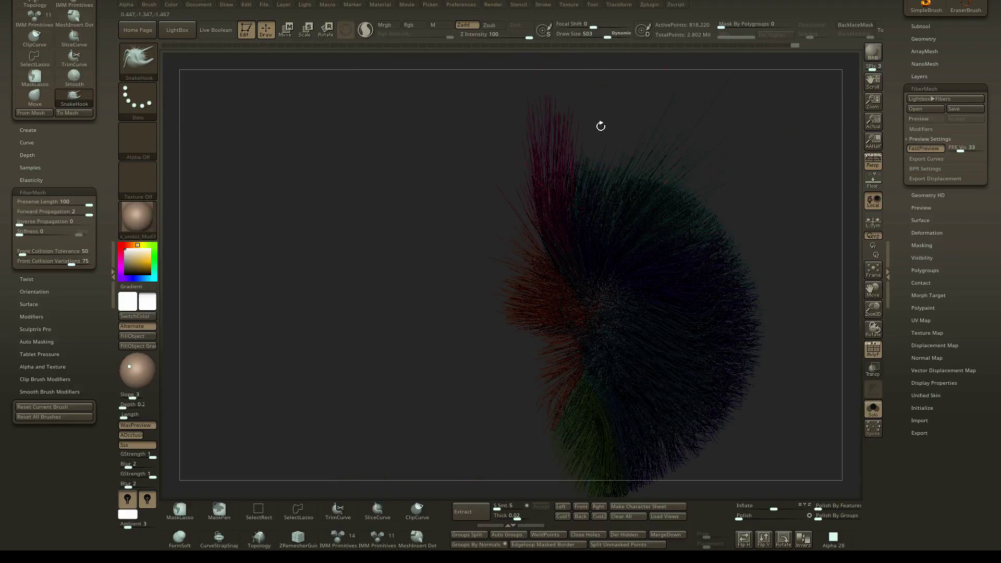
Undo the Forward Propagation test strokes and return Forward Propagation to 0.
key("ctrl")
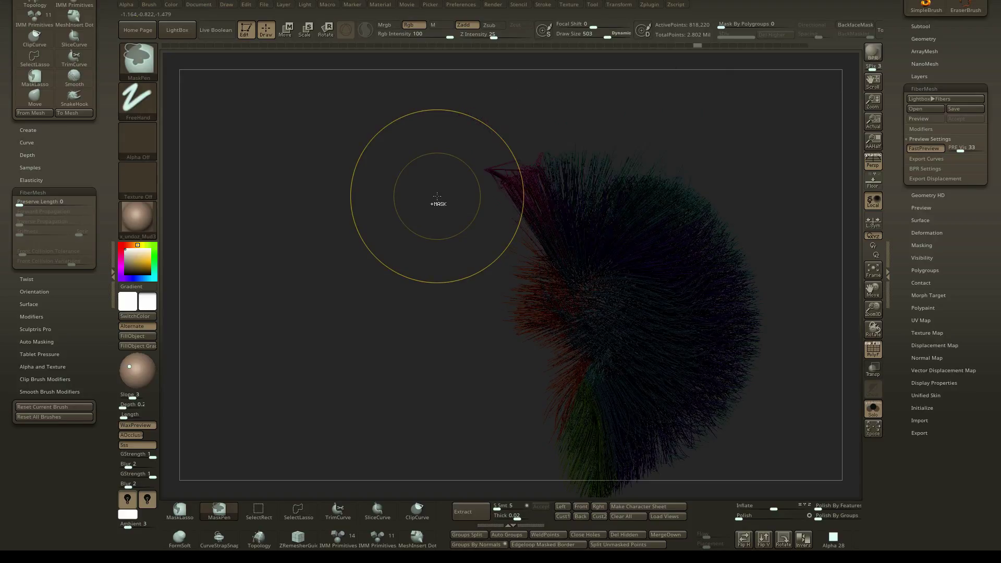
key("ctrl+z")
key("ctrl+z")
key("ctrl+z")
key("ctrl+z")
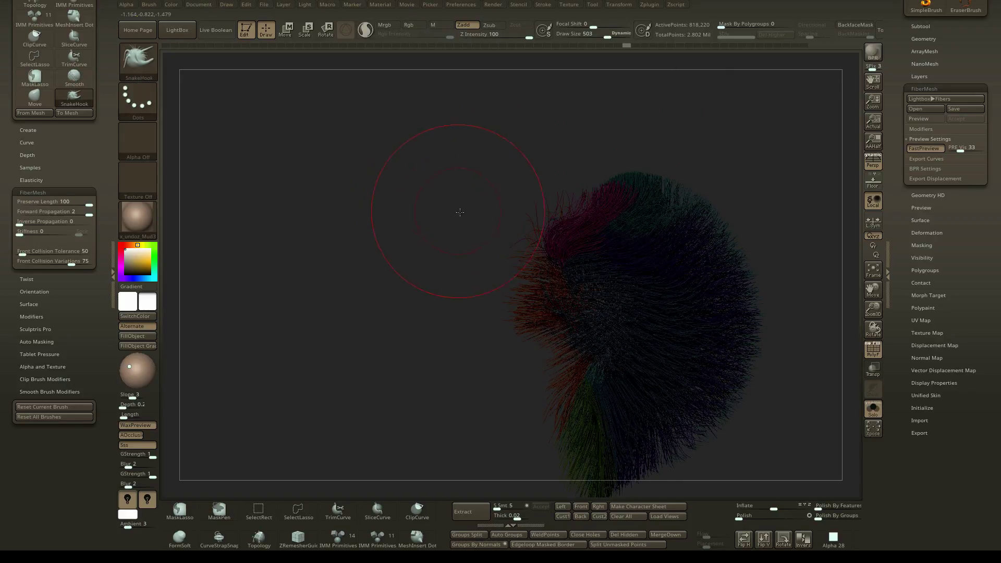
left_click_drag(460, 212, 317, 207)
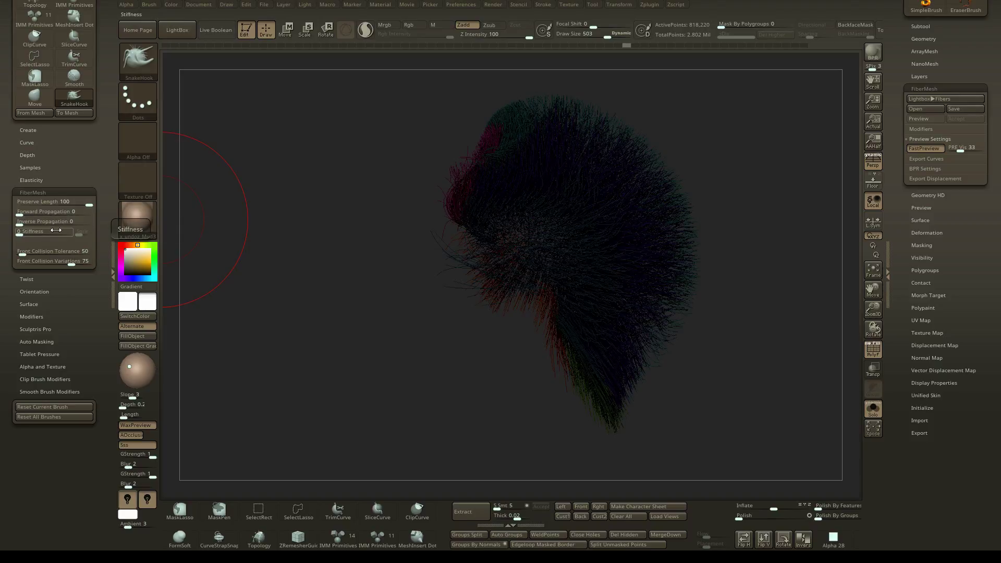
Set the SnakeHook brush's draw size to 366 and inspect the side fibers up close.
key("s")
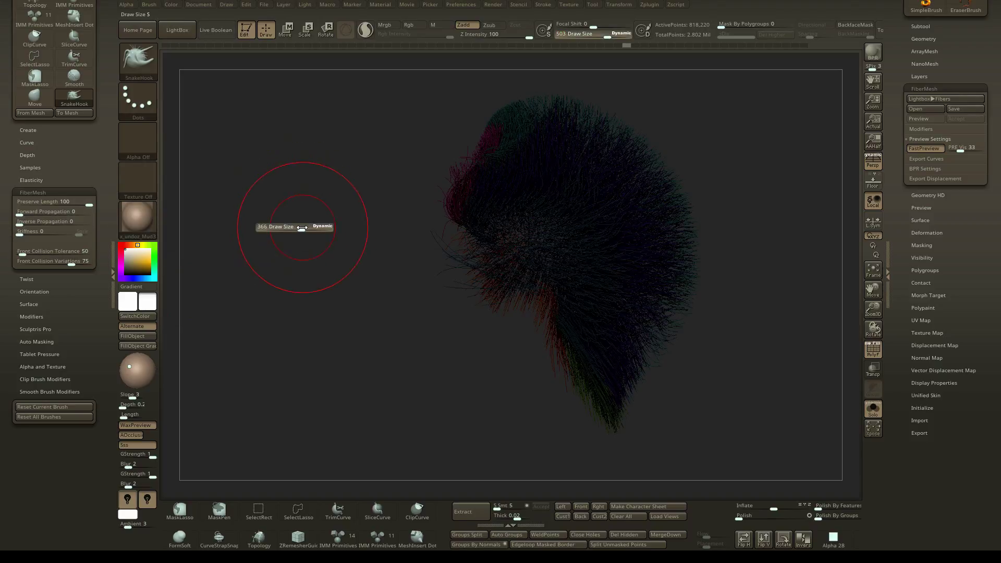
left_click_drag(323, 225, 299, 227)
left_click_drag(380, 255, 475, 252)
right_click_drag(475, 252, 483, 249)
mouse_move(483, 250)
right_mouse_down("ctrl")
mouse_move(491, 242)
mouse_move(470, 233)
right_mouse_up("ctrl")
key("s")
left_click_drag(470, 233, 480, 231)
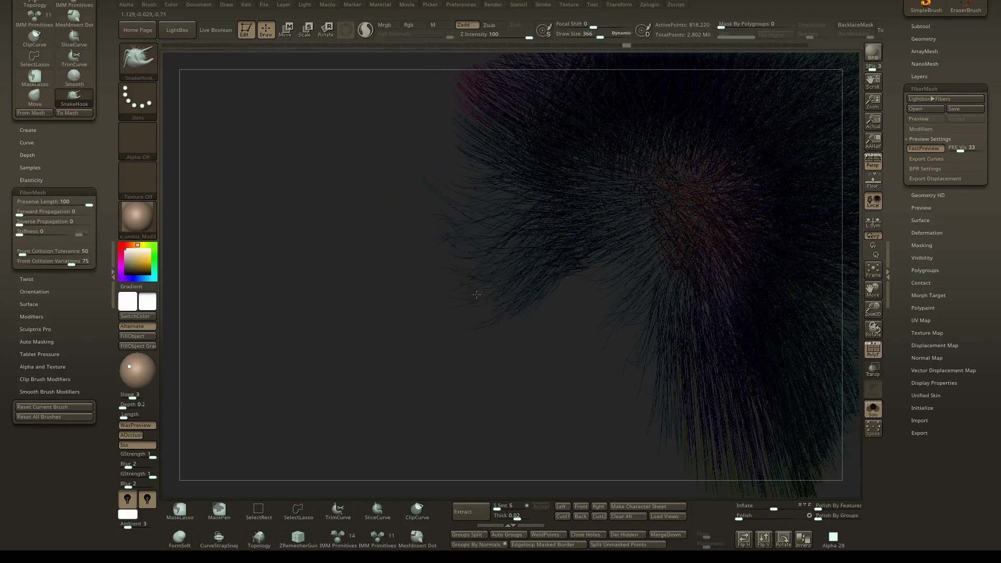
Comb the side fibers outward from the head with the SnakeHook brush at draw size 366.
mouse_move(437, 311)
left_mouse_down()
mouse_move(424, 336)
mouse_move(529, 268)
left_mouse_up()
mouse_move(464, 329)
left_mouse_down()
mouse_move(486, 319)
mouse_move(485, 276)
left_mouse_up()
mouse_move(483, 264)
right_mouse_down()
mouse_move(485, 330)
mouse_move(495, 295)
right_mouse_up()
key("super")
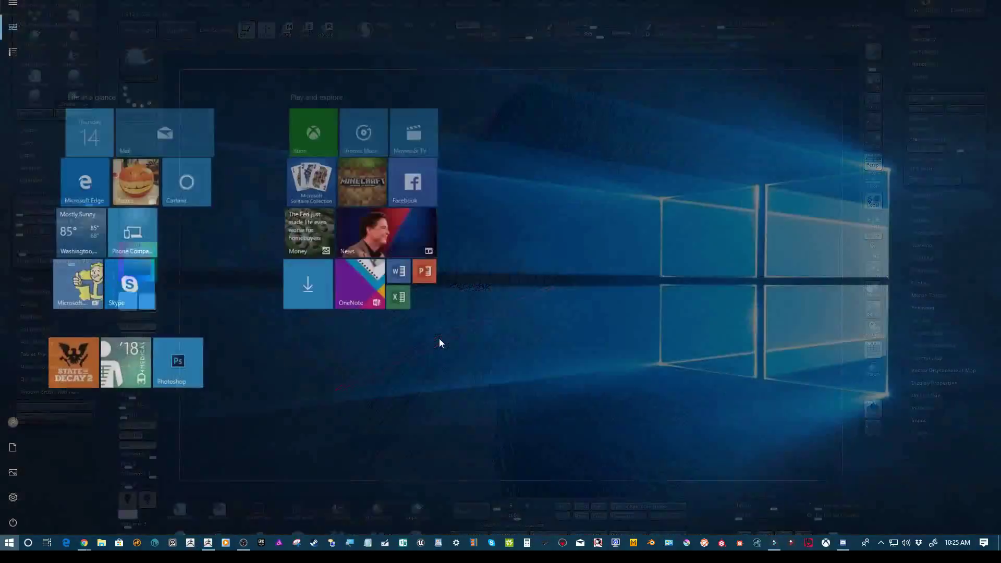
key("super")
right_click_drag(439, 339, 446, 261)
mouse_move(445, 261)
left_mouse_down()
mouse_move(417, 292)
mouse_move(413, 331)
mouse_move(376, 313)
mouse_move(280, 229)
left_mouse_up()
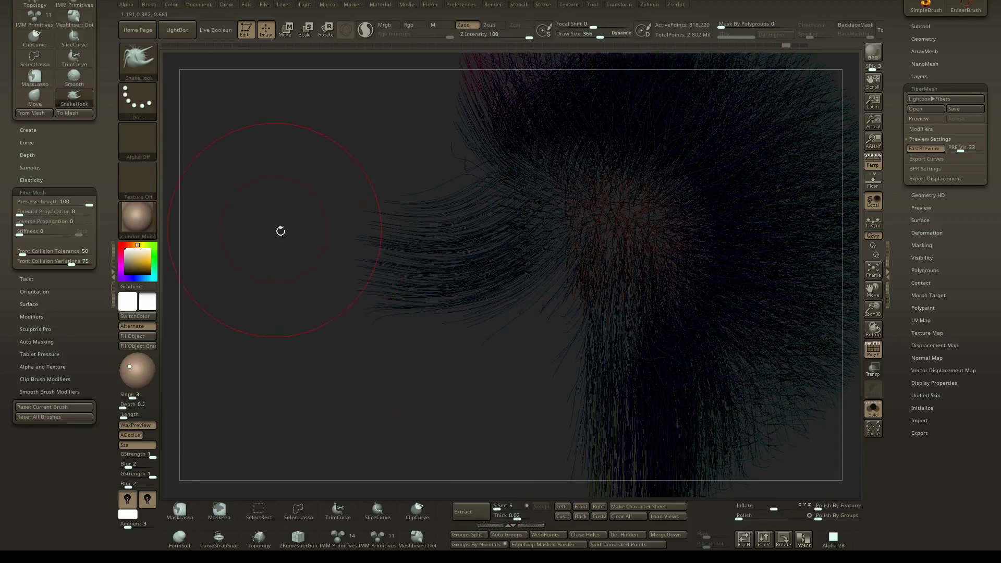
left_click_drag(446, 250, 378, 248)
mouse_move(417, 250)
right_mouse_down()
mouse_move(464, 259)
mouse_move(324, 225)
right_mouse_up()
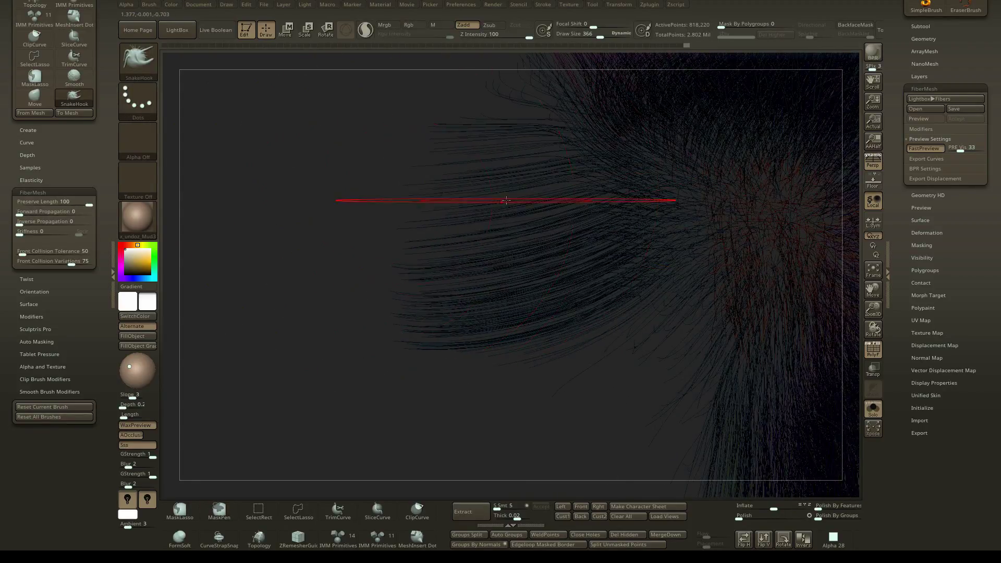
Fan and straighten the outstretched side fibers with short outward SnakeHook strokes.
left_click_drag(507, 200, 435, 169)
left_click_drag(501, 172, 430, 151)
left_click_drag(495, 204, 425, 193)
left_click_drag(481, 234, 417, 261)
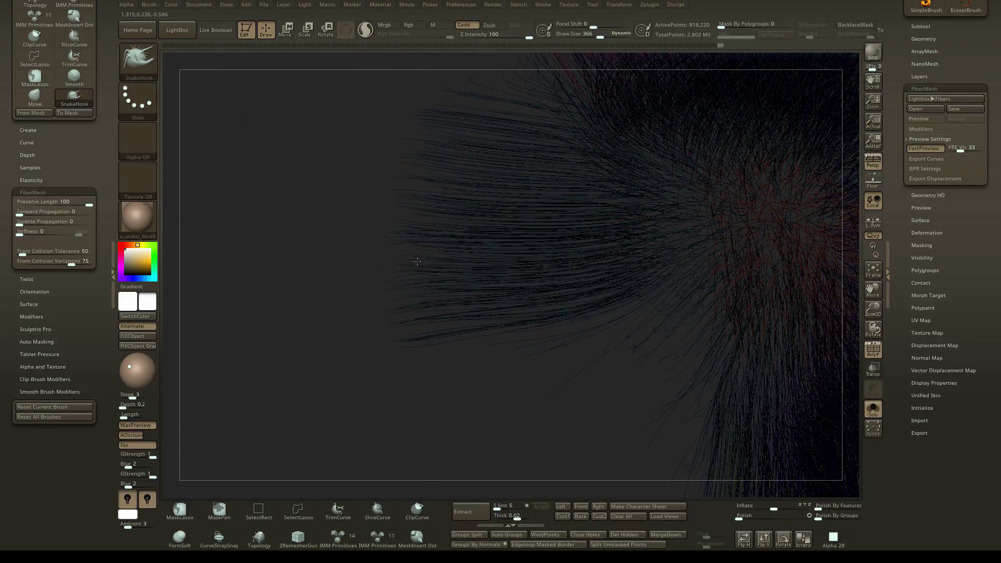
right_click_drag(417, 261, 506, 232)
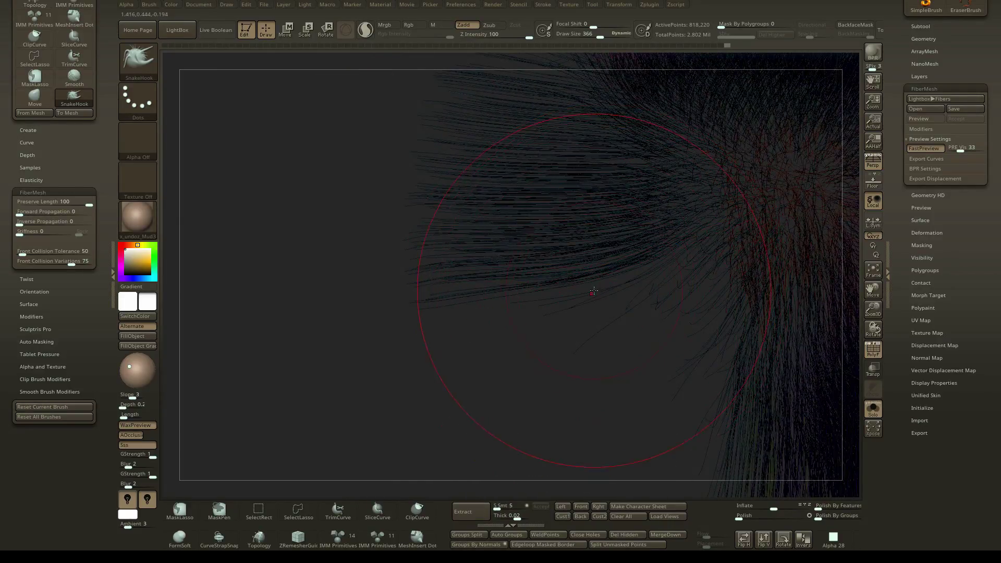
right_click_drag(594, 291, 509, 253)
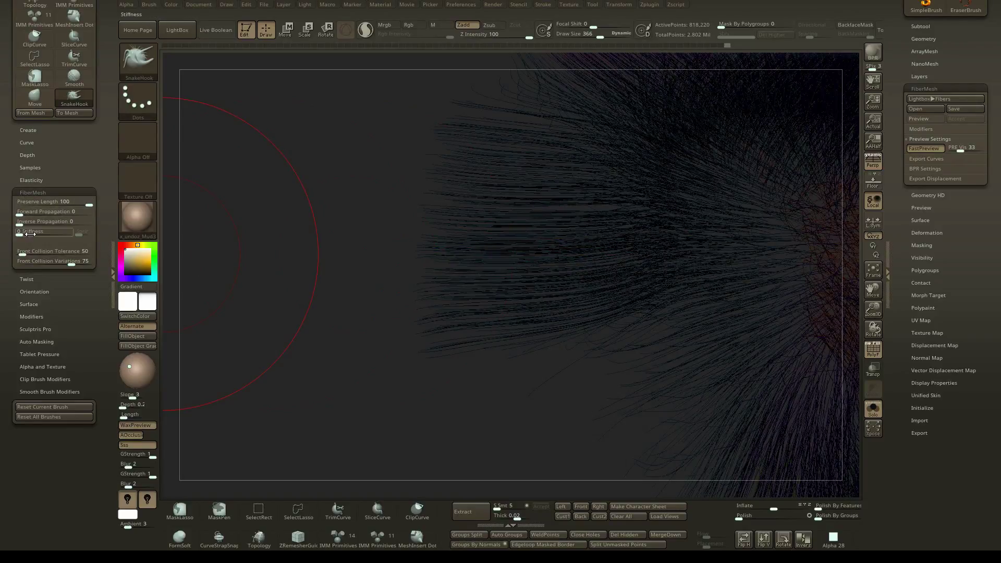
Set the brush's FiberMesh Stiffness to 50 and comb the side fibers outward and downward.
left_click_drag(30, 234, 44, 235)
right_click_drag(184, 230, 457, 233)
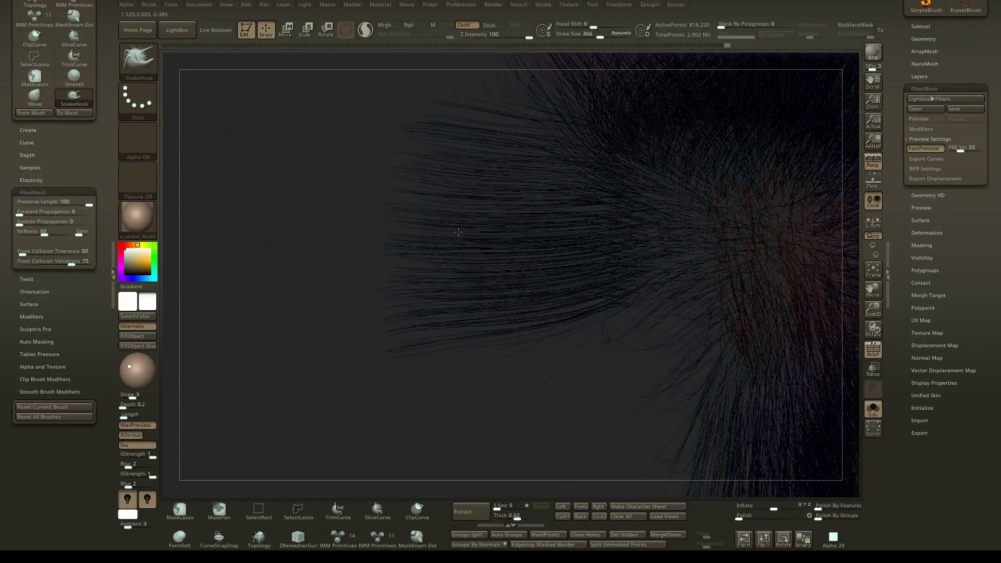
right_click_drag(343, 208, 536, 155)
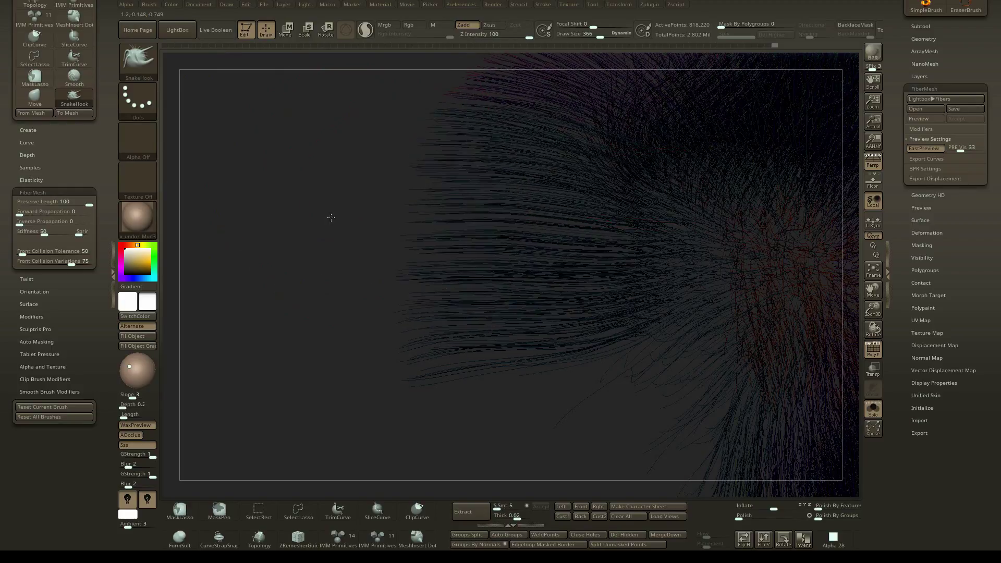
left_click_drag(398, 252, 749, 213)
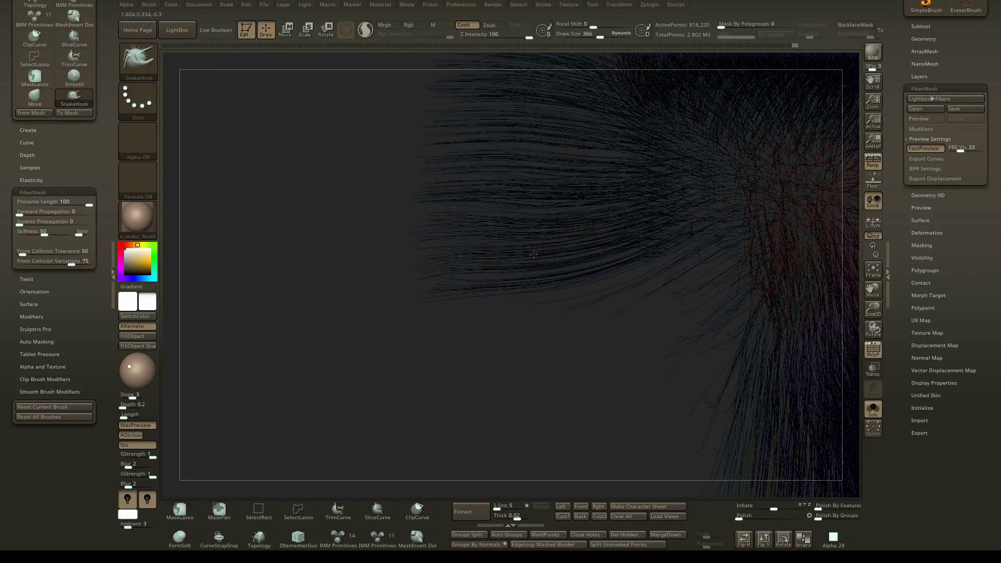
right_click_drag(350, 215, 643, 223)
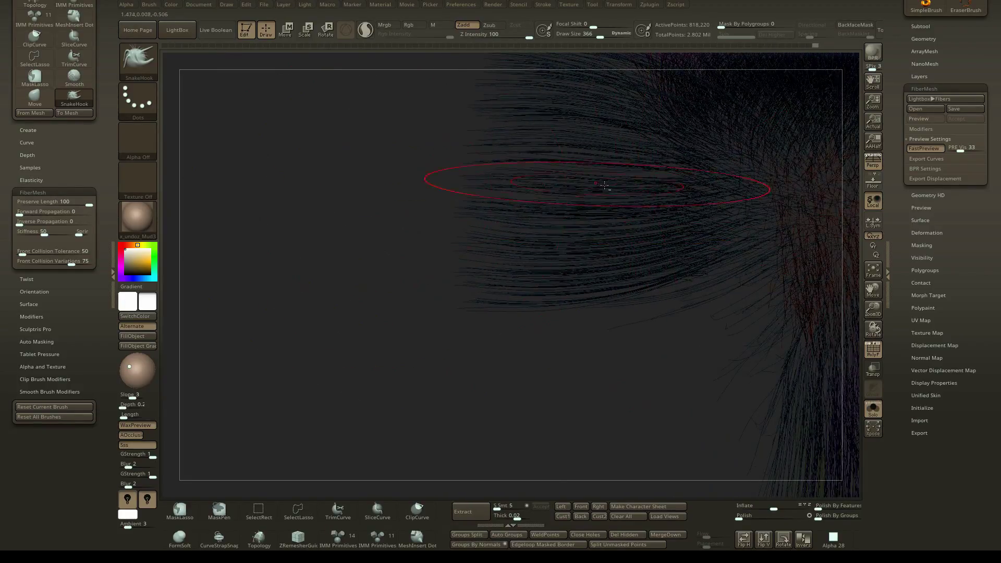
right_click_drag(604, 185, 584, 229)
left_click_drag(584, 230, 447, 139)
right_click_drag(447, 138, 583, 205)
left_click_drag(583, 205, 415, 127)
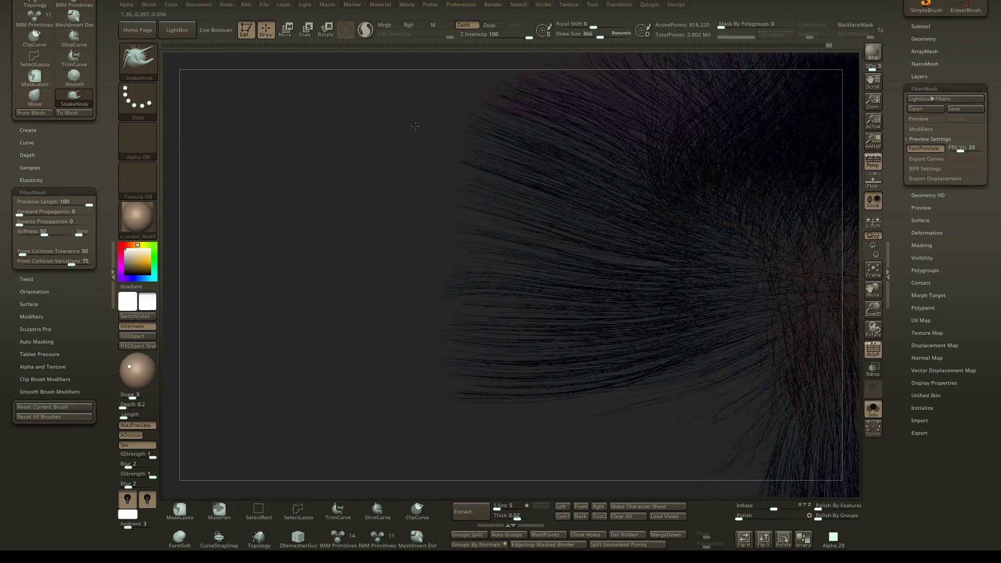
left_click_drag(565, 112, 417, 201)
left_click_drag(527, 180, 410, 293)
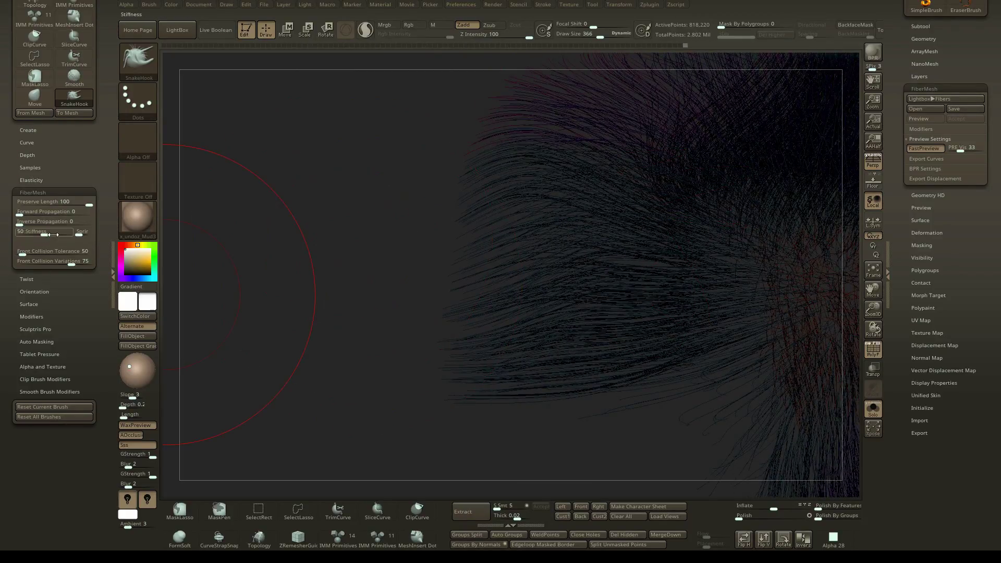
Raise the FiberMesh Stiffness to 100 and sweep the side fibers outward and upward into a curve.
left_click_drag(607, 250, 424, 243)
left_click_drag(584, 323, 443, 312)
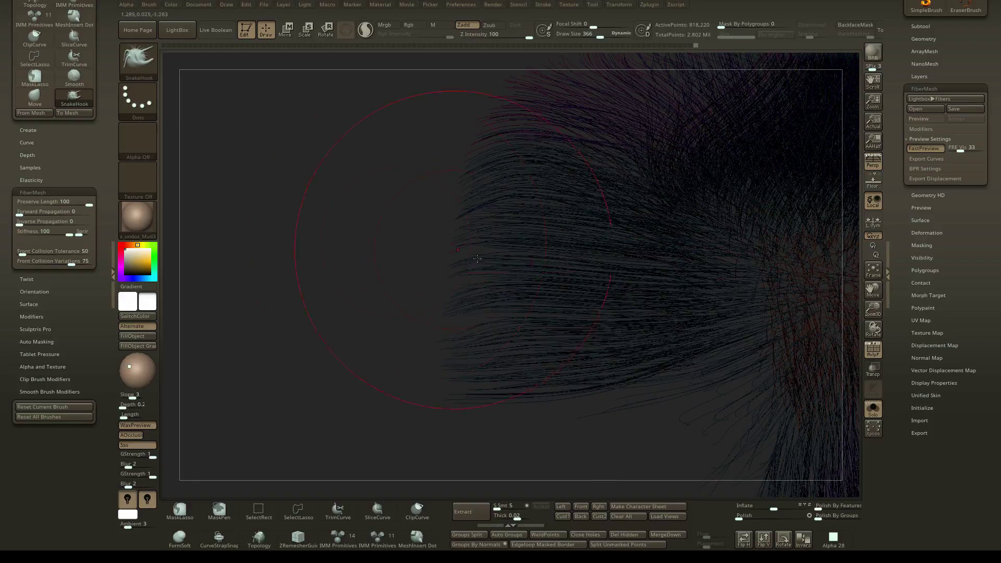
right_click_drag(443, 313, 522, 286)
mouse_move(620, 297)
left_mouse_down()
mouse_move(355, 205)
mouse_move(360, 180)
left_mouse_up()
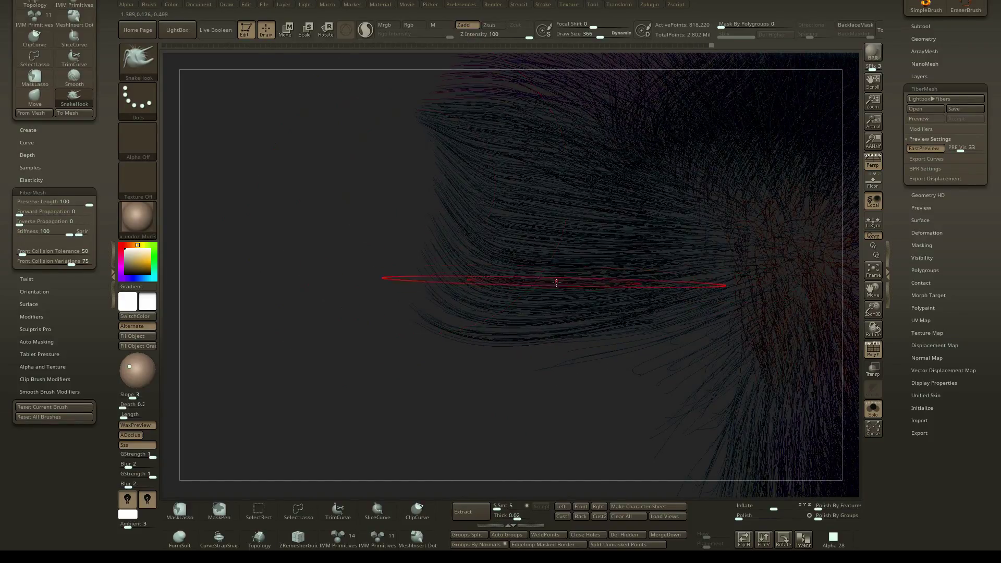
left_click_drag(555, 282, 381, 157)
left_click_drag(457, 292, 398, 133)
right_click_drag(397, 134, 443, 209)
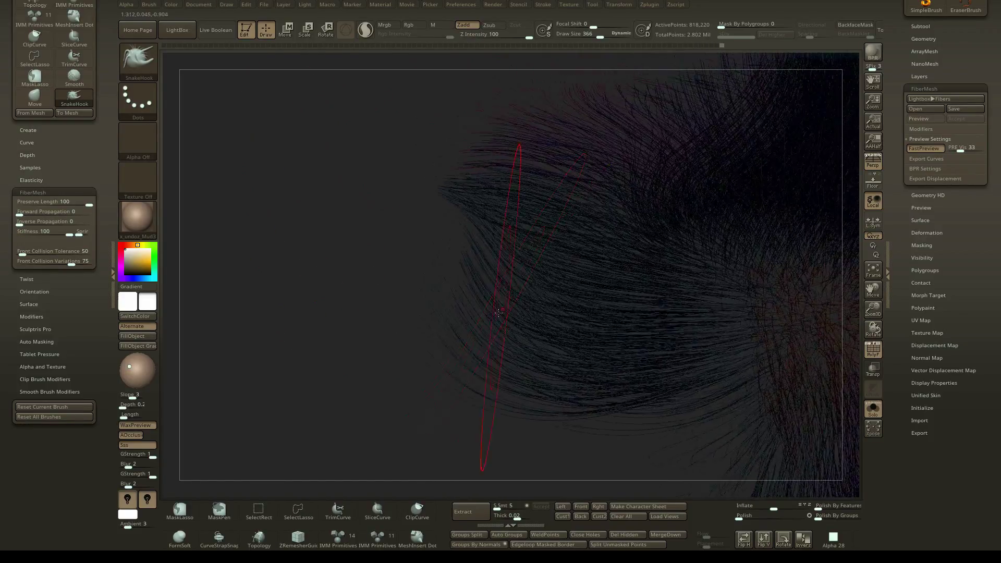
left_click_drag(552, 339, 478, 167)
right_click_drag(479, 166, 501, 224)
left_click_drag(557, 282, 521, 193)
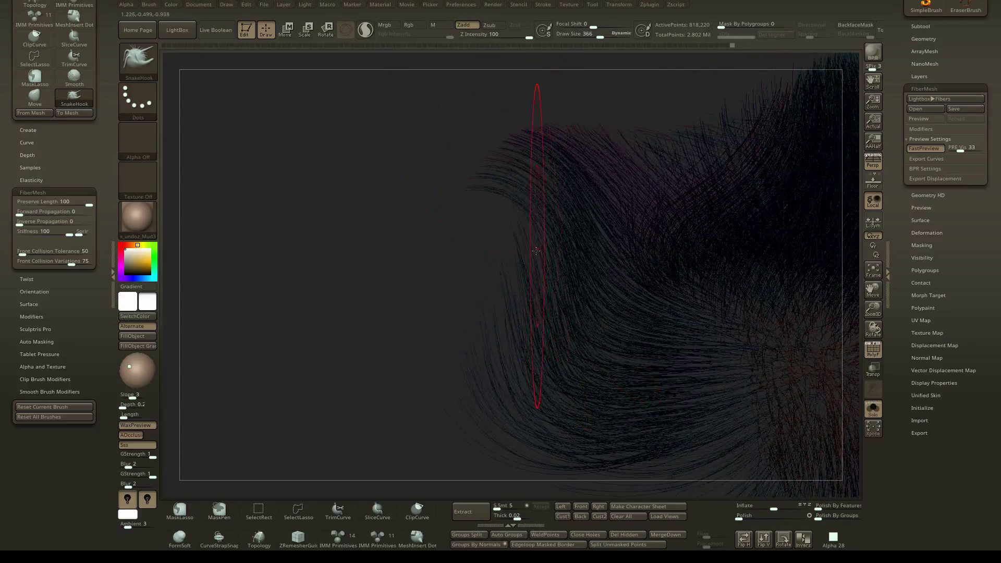
left_click_drag(542, 245, 532, 162)
right_click_drag(521, 172, 469, 187)
Set the brush's Stiffness to 50, Front Collision Tolerance to 5 and Front Collision Variations to 3.
left_click_drag(71, 229, 46, 236)
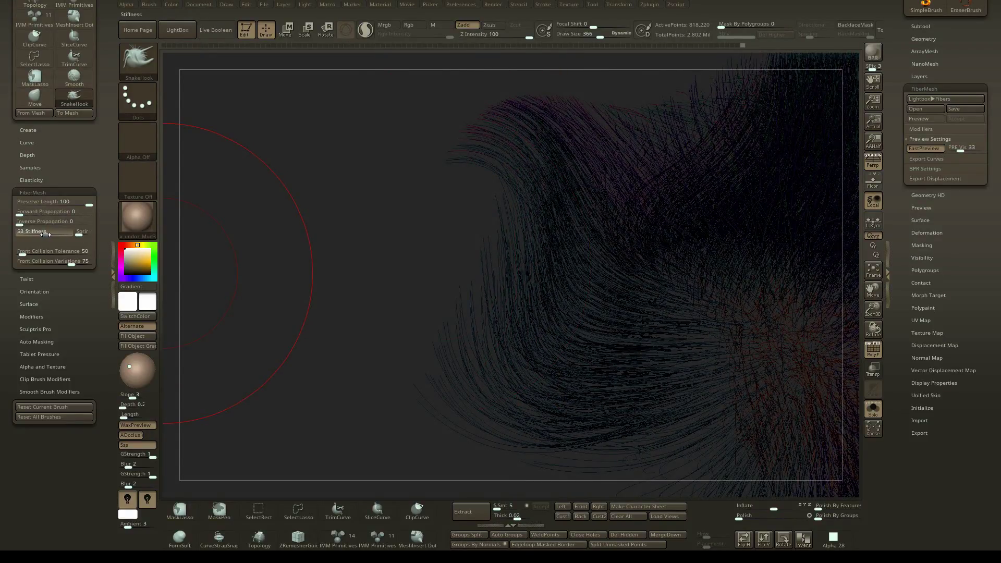
mouse_move(261, 282)
left_mouse_down()
mouse_move(277, 234)
mouse_move(200, 255)
left_mouse_up()
left_click_drag(75, 252, 23, 254)
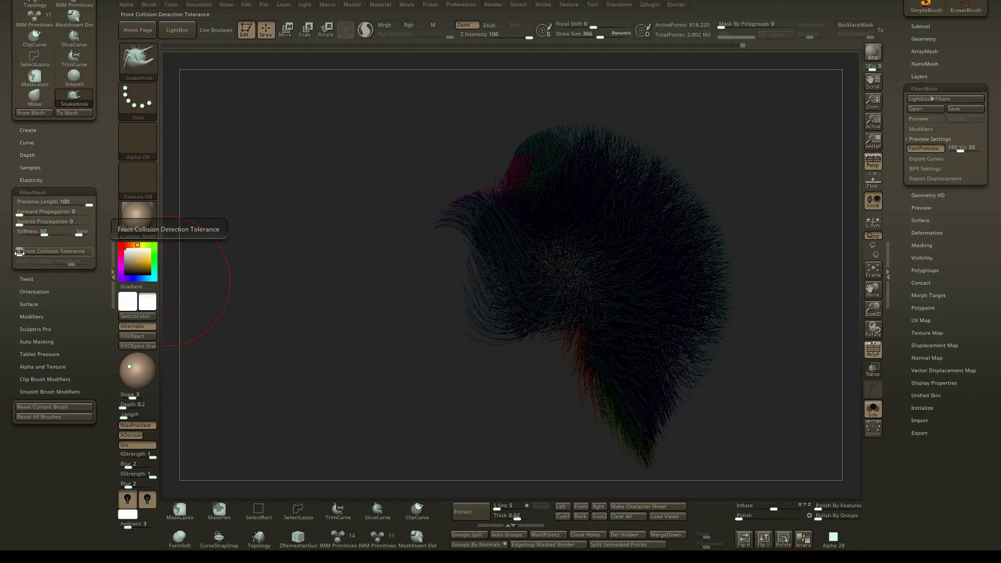
left_click_drag(18, 254, 20, 255)
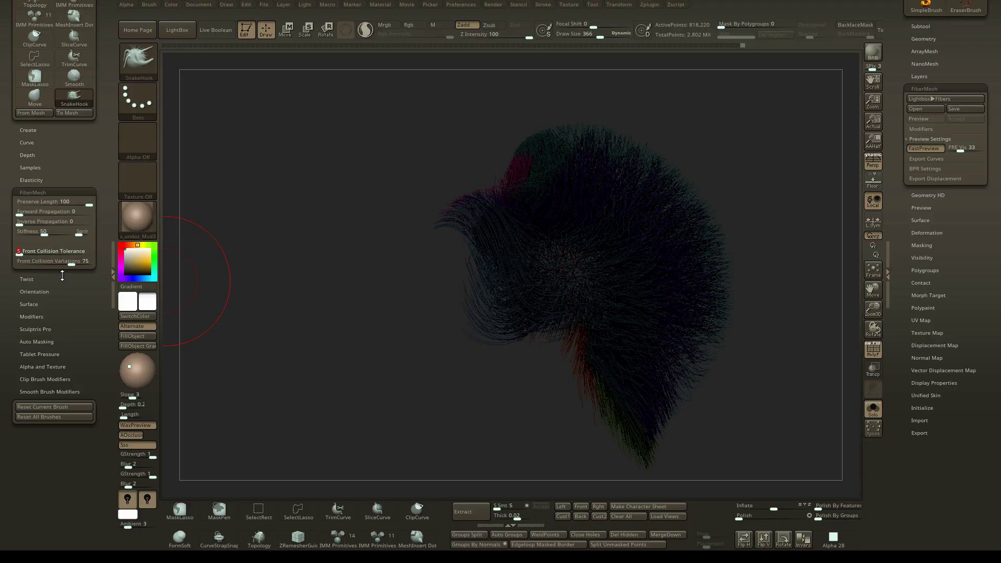
left_click(68, 265)
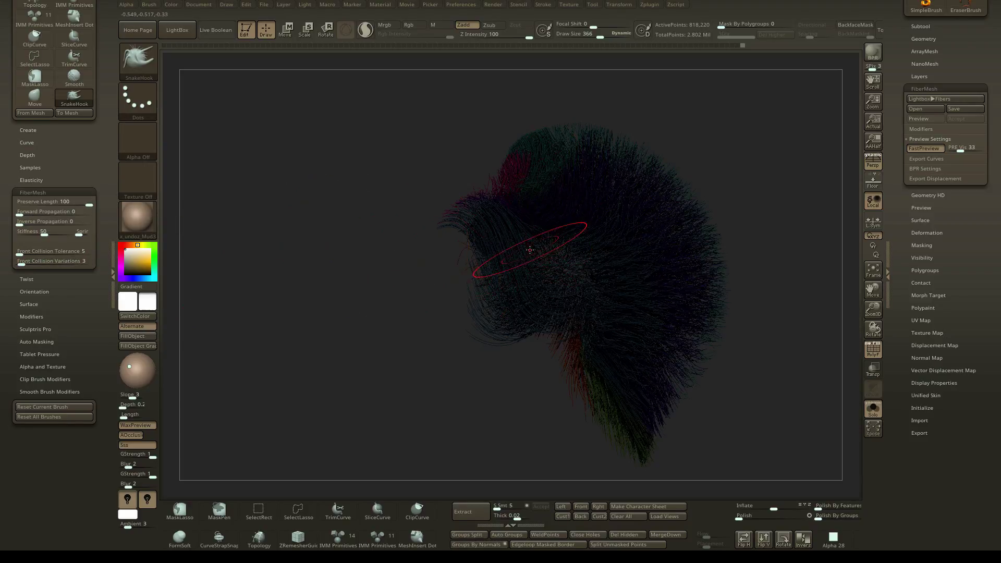
Enlarge the brush's draw size to 422 and comb the side fibers downward over the side of the head.
key("s")
left_click_drag(544, 247, 548, 248)
right_click_drag(525, 268, 538, 227, "alt")
left_click_drag(509, 270, 513, 328)
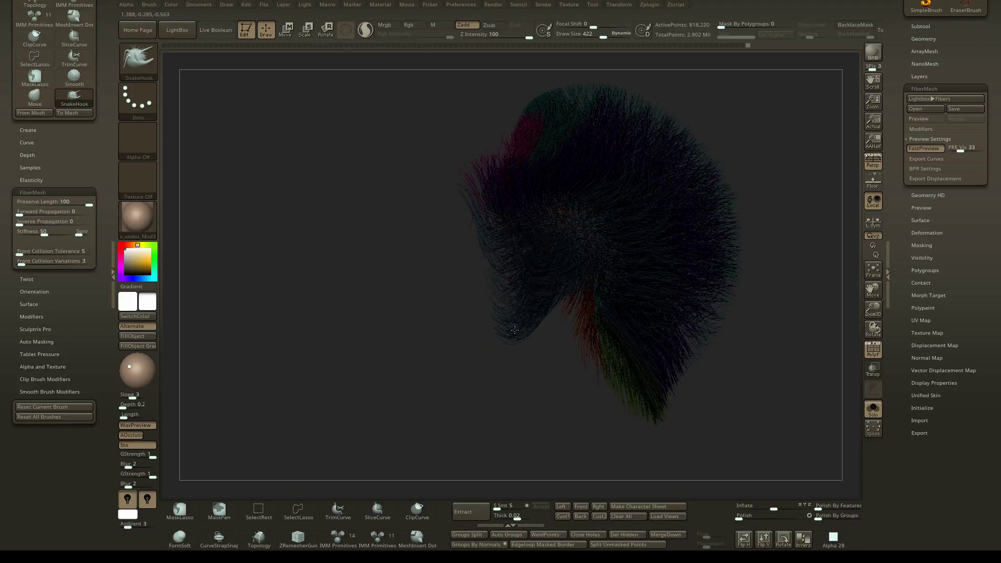
mouse_move(542, 261)
left_mouse_down()
mouse_move(531, 380)
mouse_move(552, 365)
left_mouse_up()
mouse_move(576, 250)
left_mouse_down()
mouse_move(575, 300)
mouse_move(596, 355)
left_mouse_up()
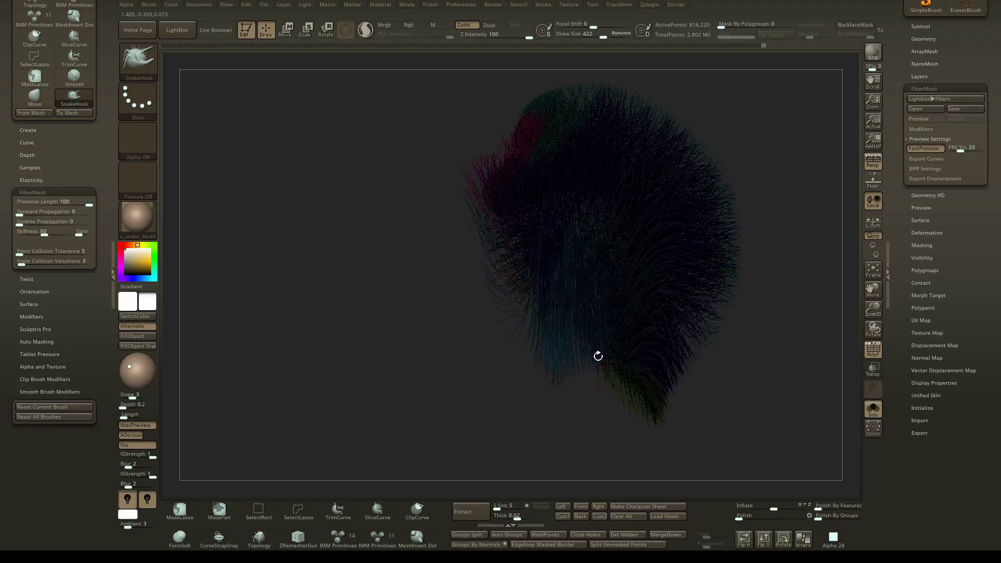
left_click_drag(550, 287, 504, 342)
mouse_move(561, 297)
right_mouse_down("alt")
mouse_move(566, 240)
mouse_move(599, 224)
right_mouse_up("alt")
left_click_drag(579, 234, 502, 318)
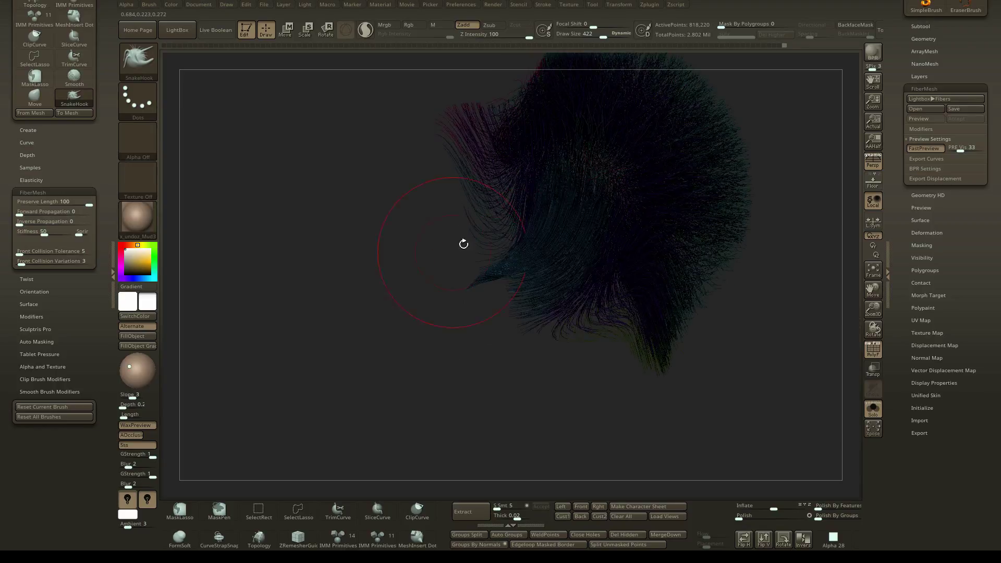
Turn off Solo mode to bring back the head and hide the Fibers76 subtool.
mouse_move(462, 241)
right_mouse_down()
mouse_move(558, 190)
mouse_move(558, 208)
mouse_move(531, 202)
mouse_move(565, 197)
mouse_move(534, 205)
mouse_move(579, 220)
mouse_move(546, 226)
mouse_move(544, 216)
mouse_move(586, 201)
right_mouse_up()
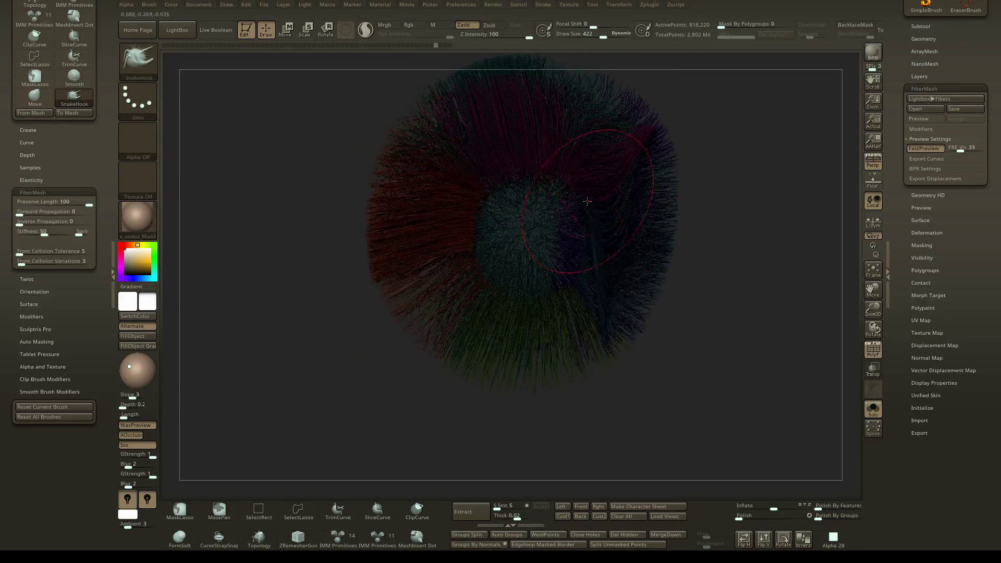
left_click(924, 26)
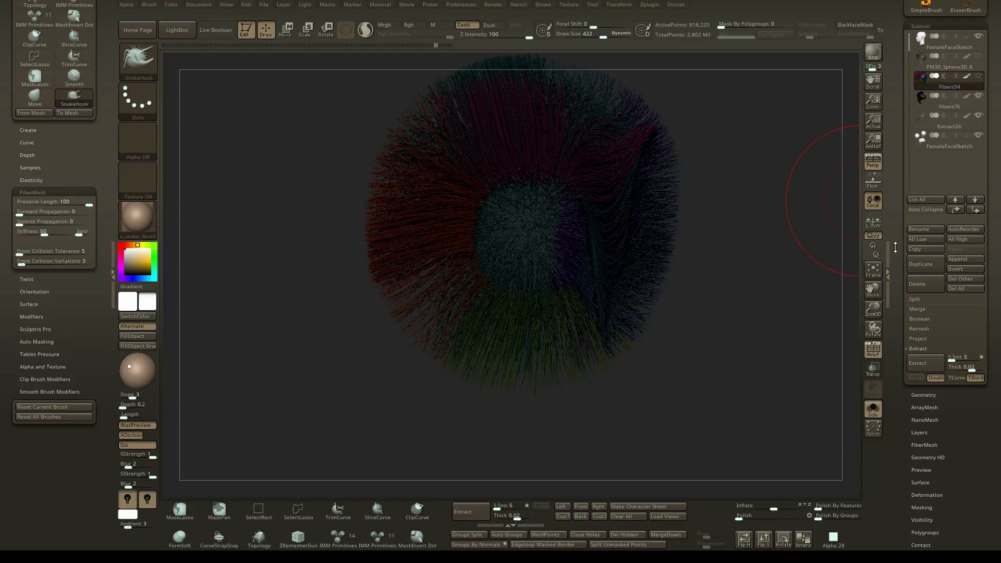
left_click(873, 410)
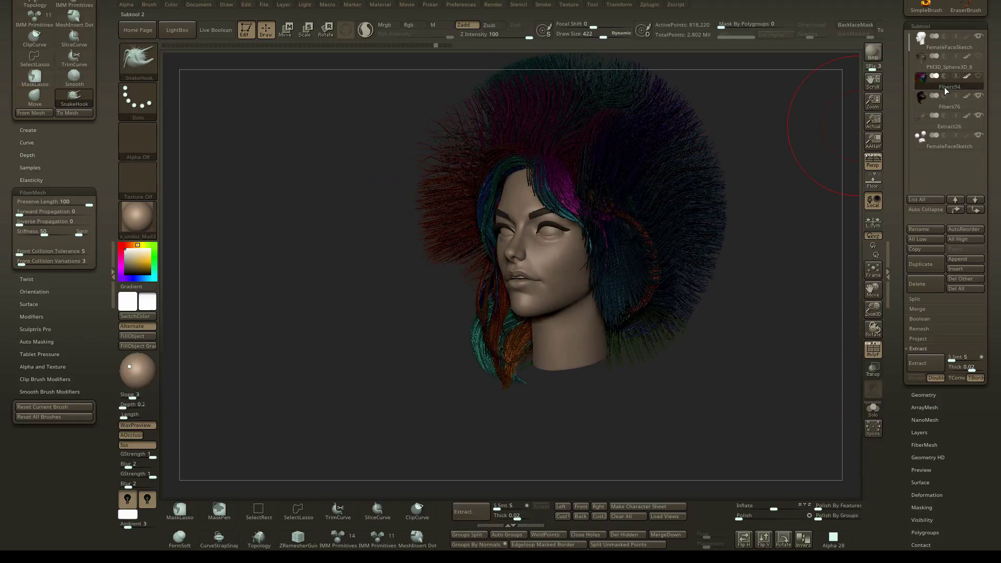
left_click(981, 98)
right_click_drag(714, 195, 581, 187)
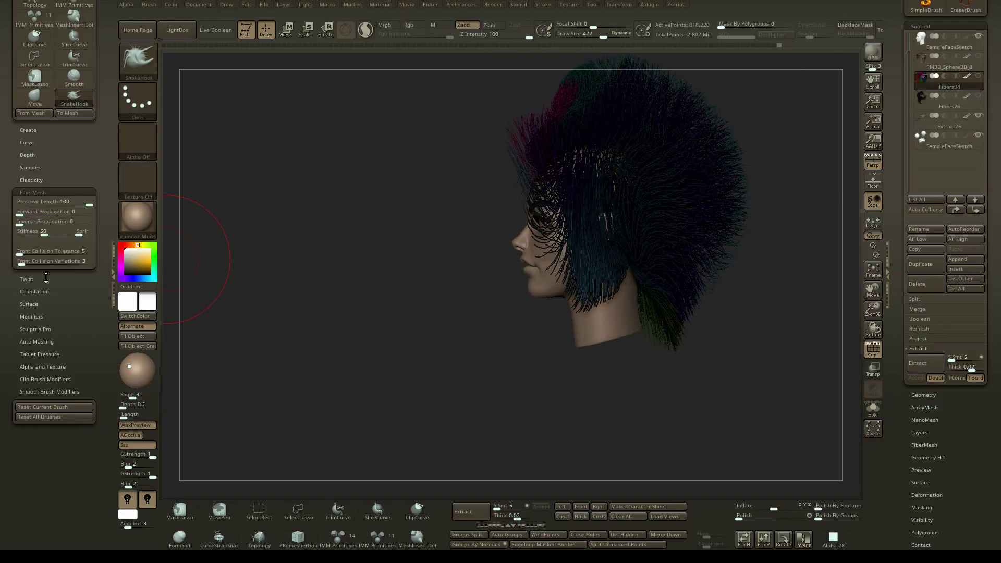
Set Front Collision Variations to 75 and comb the side hair back and down around the ear.
left_click_drag(25, 263, 94, 269)
right_click_drag(427, 202, 463, 202)
mouse_move(544, 224)
left_mouse_down()
mouse_move(584, 230)
mouse_move(606, 205)
mouse_move(600, 229)
mouse_move(615, 219)
left_mouse_up()
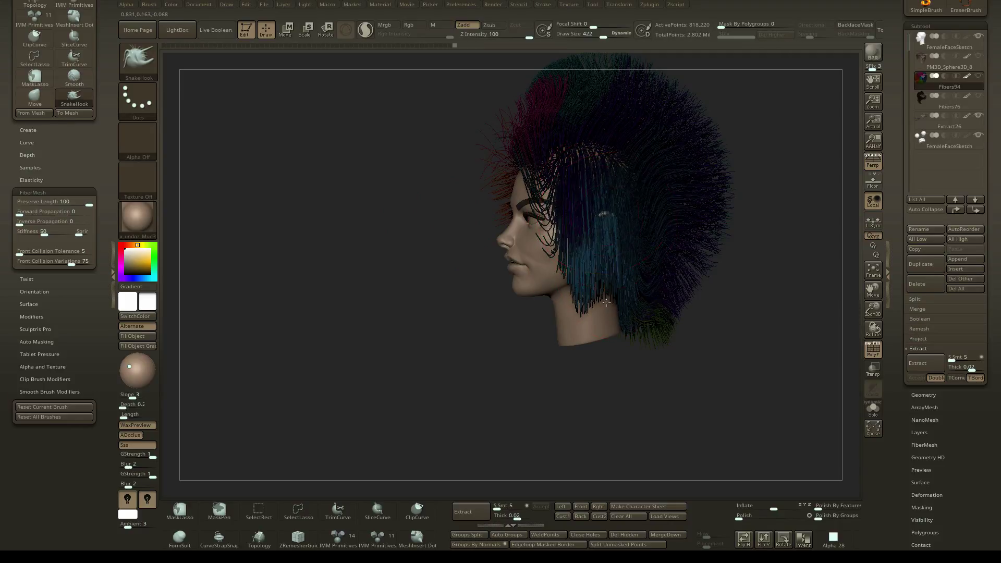
left_click_drag(559, 263, 585, 274)
mouse_move(585, 275)
right_mouse_down()
mouse_move(604, 270)
mouse_move(605, 308)
mouse_move(568, 281)
right_mouse_up()
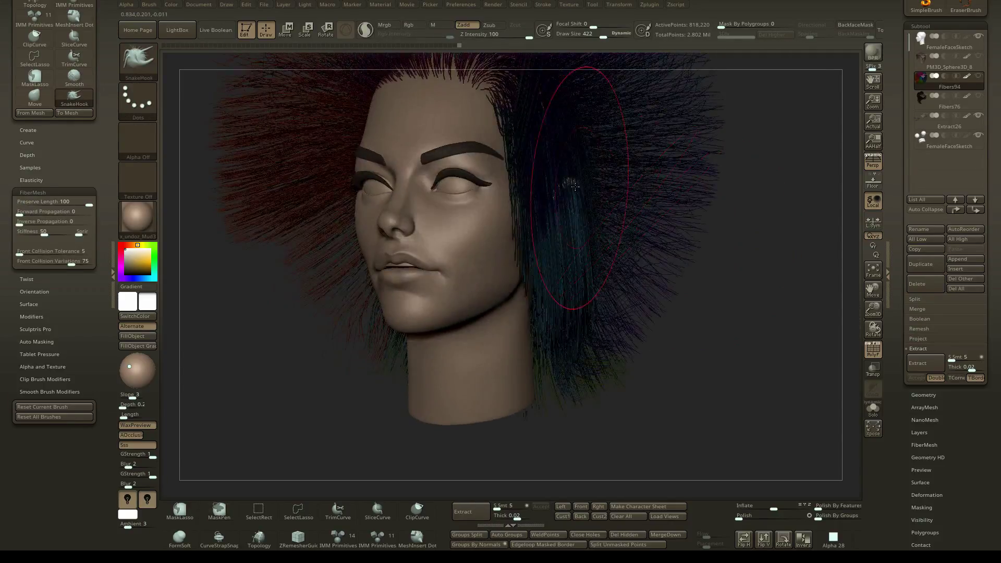
mouse_move(578, 213)
left_mouse_down()
mouse_move(550, 256)
mouse_move(611, 239)
left_mouse_up()
right_click_drag(611, 239, 540, 241)
mouse_move(500, 247)
left_mouse_down()
mouse_move(557, 208)
mouse_move(522, 249)
left_mouse_up()
Set Front Collision Tolerance to 25, comb the hair down over the ear, and reduce the draw size to 86 for close-up work.
left_click_drag(25, 252, 29, 253)
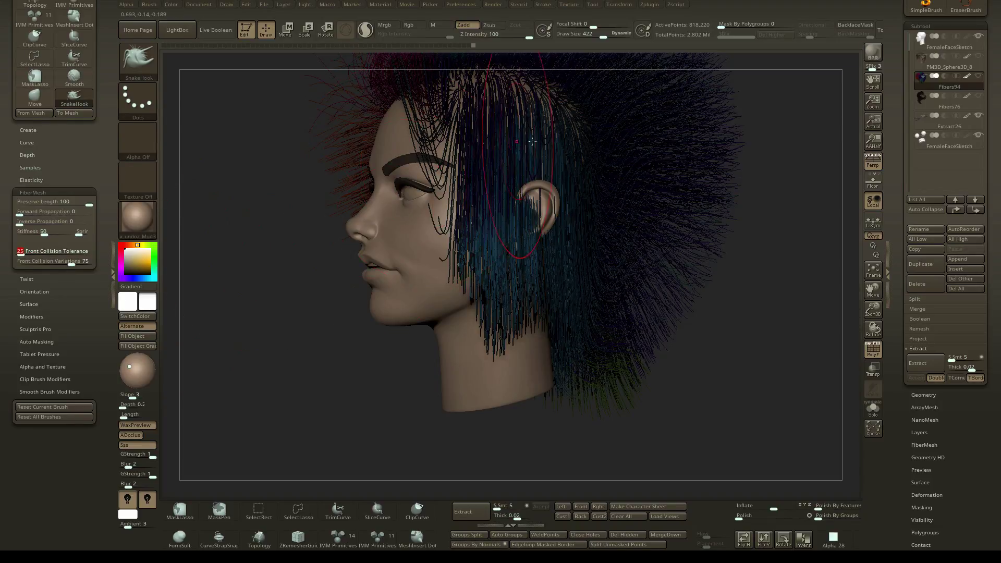
left_click_drag(518, 246, 542, 297)
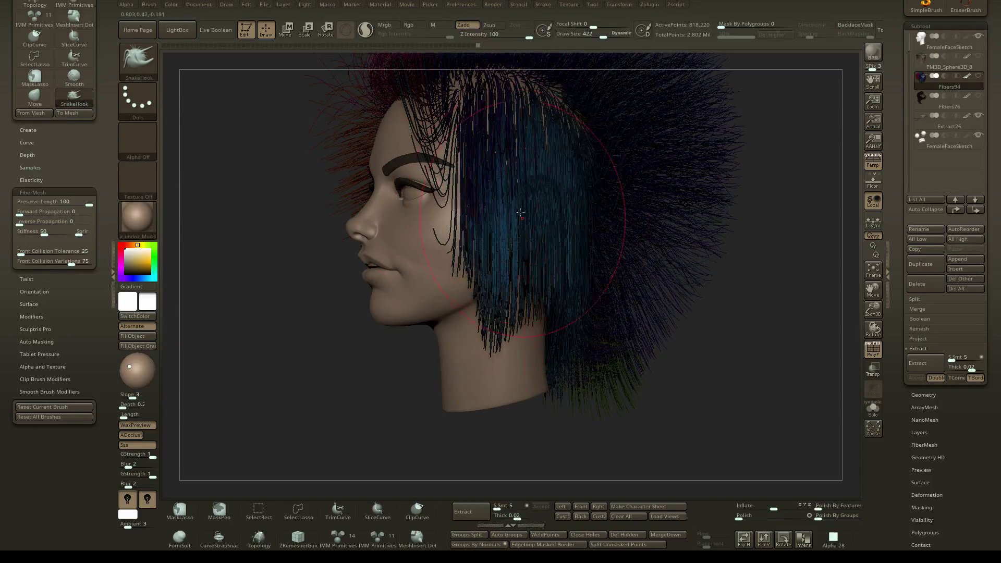
right_click_drag(520, 213, 464, 214)
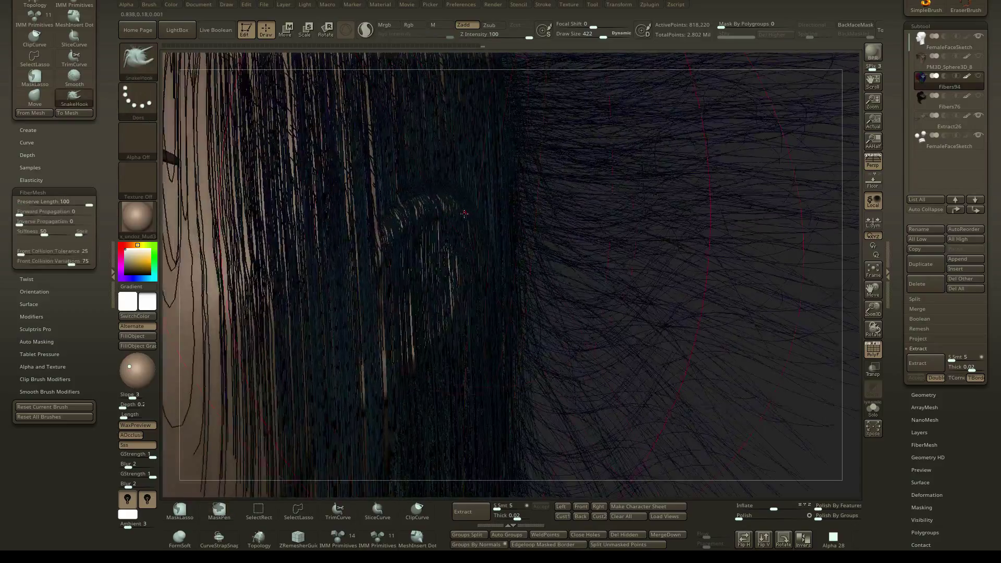
key("s")
left_click_drag(464, 214, 439, 216)
mouse_move(440, 215)
right_mouse_down("alt")
mouse_move(490, 175)
mouse_move(474, 189)
mouse_move(496, 202)
mouse_move(506, 185)
mouse_move(497, 207)
mouse_move(573, 197)
mouse_move(576, 175)
mouse_move(536, 198)
right_mouse_up("alt")
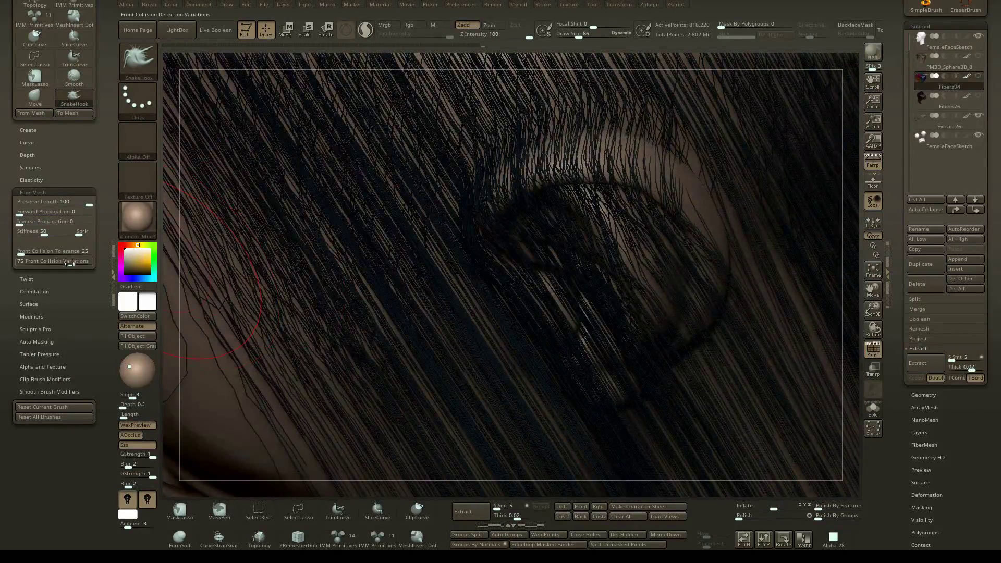
Set Front Collision Tolerance to 0 and enlarge the draw size to 289 for combing the side hair around the ear.
left_click_drag(70, 264, 16, 254)
mouse_move(577, 284)
right_mouse_down()
mouse_move(587, 304)
mouse_move(585, 201)
right_mouse_up()
key("s")
mouse_move(591, 232)
left_mouse_down()
mouse_move(601, 233)
mouse_move(587, 212)
mouse_move(573, 221)
left_mouse_up()
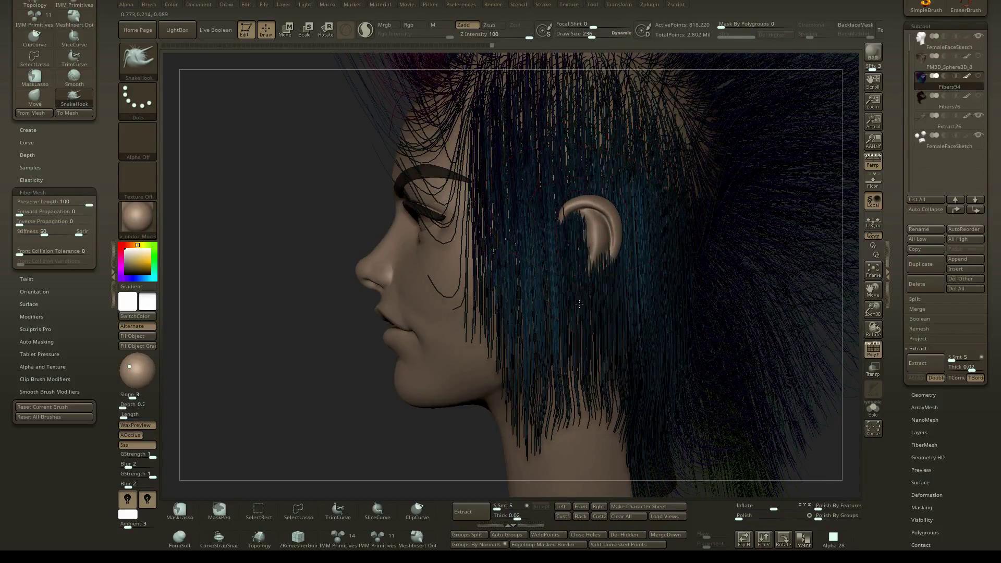
mouse_move(511, 228)
right_mouse_down()
mouse_move(589, 217)
mouse_move(601, 233)
mouse_move(615, 230)
mouse_move(589, 239)
right_mouse_up()
key("bracketright")
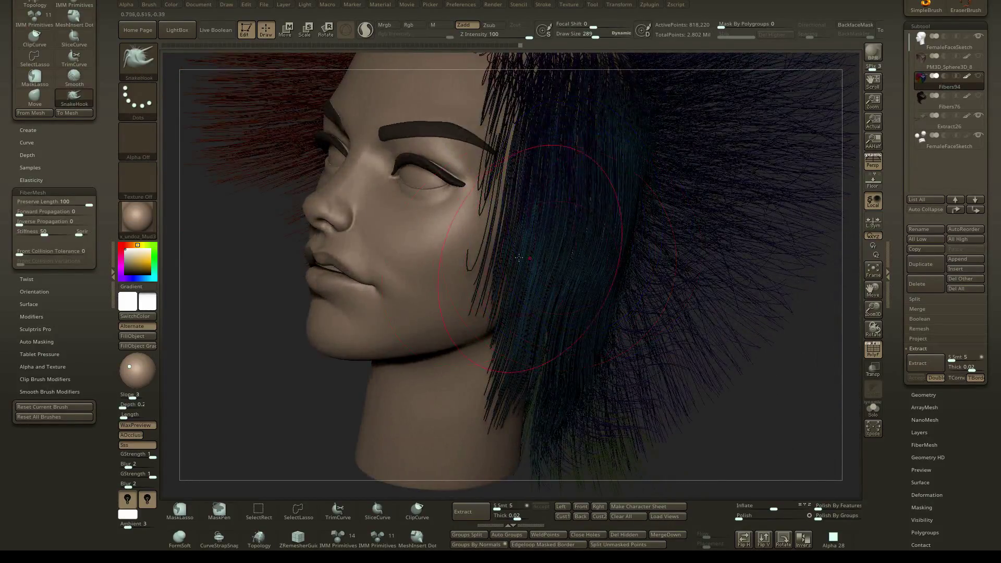
Keep Preserve Length at 100 and comb the side hair with SnakeHook over the ear and along the jaw.
left_click(47, 201, "shift")
left_click(46, 201)
left_click(30, 202)
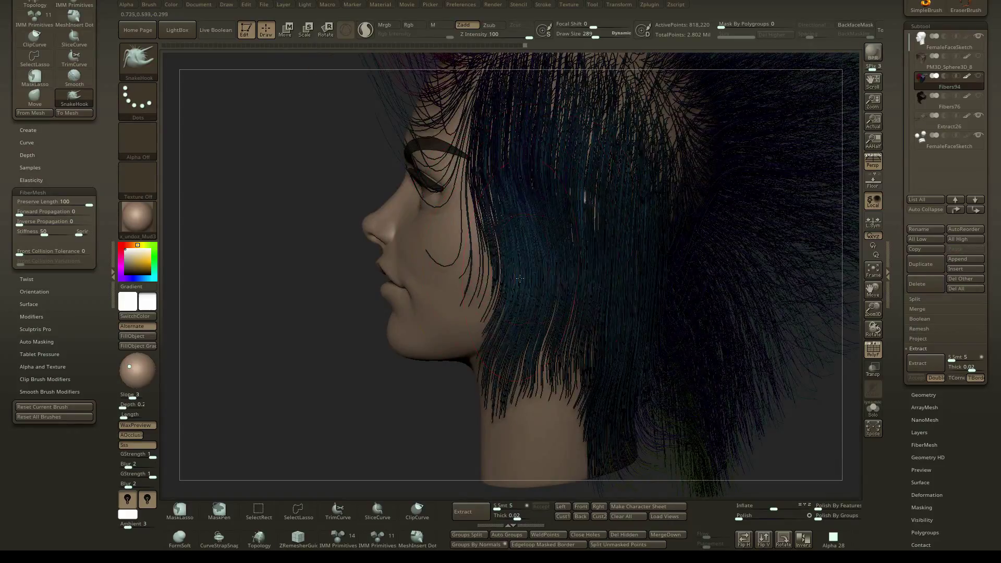
mouse_move(519, 279)
left_mouse_down()
mouse_move(563, 292)
mouse_move(549, 234)
left_mouse_up()
mouse_move(550, 232)
right_mouse_down()
mouse_move(587, 230)
mouse_move(539, 240)
right_mouse_up()
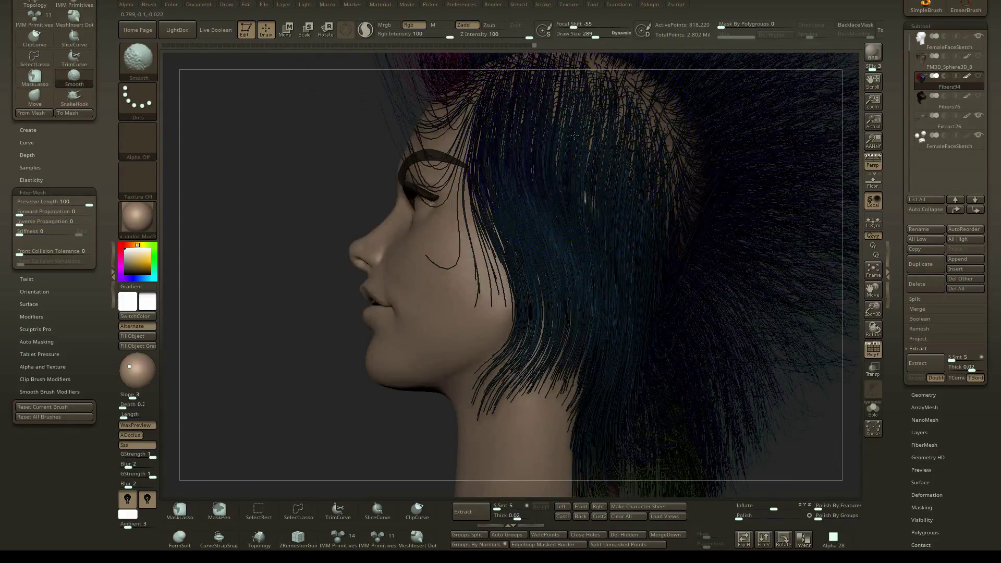
Smooth the combed side hair from the temple down past the ear.
left_click_drag(501, 229, 495, 260, "shift")
right_click_drag(495, 253, 493, 198, "ctrl")
right_click_drag(493, 208, 508, 211)
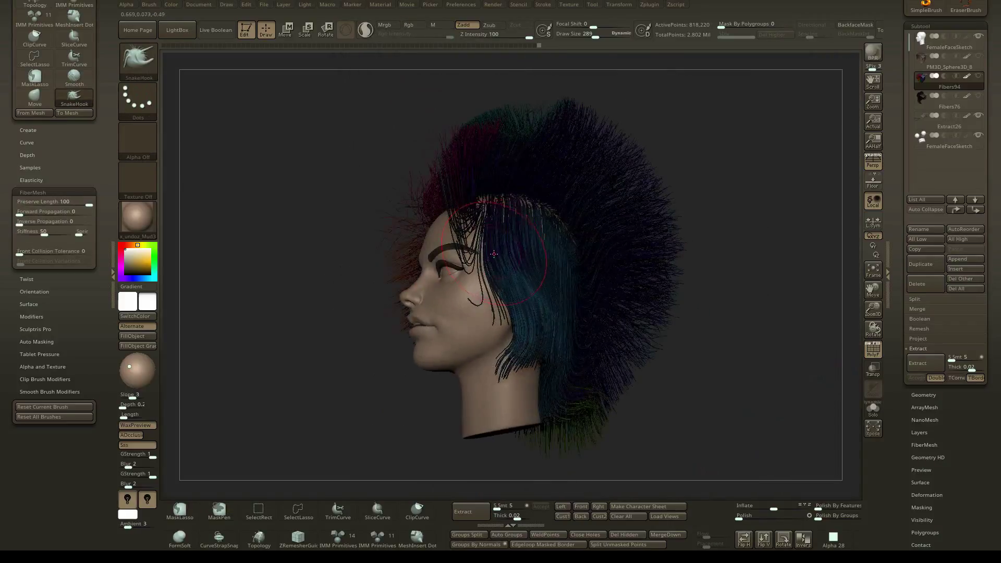
left_click_drag(501, 234, 511, 276, "shift")
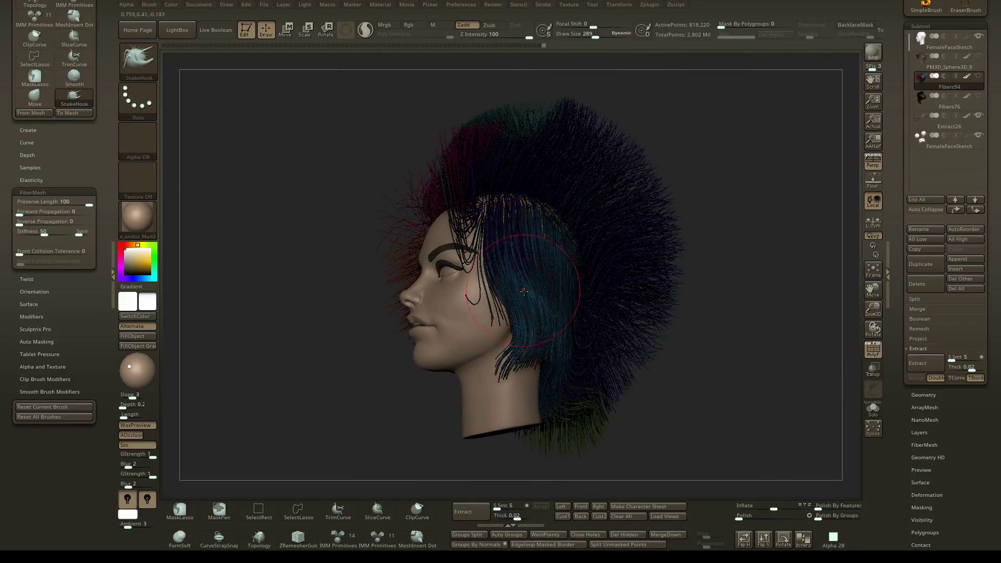
right_click_drag(524, 290, 538, 270)
Set the Smooth brush's FiberMesh Stiffness to 75 and smooth the hair below the ear.
left_click_drag(26, 238, 57, 234)
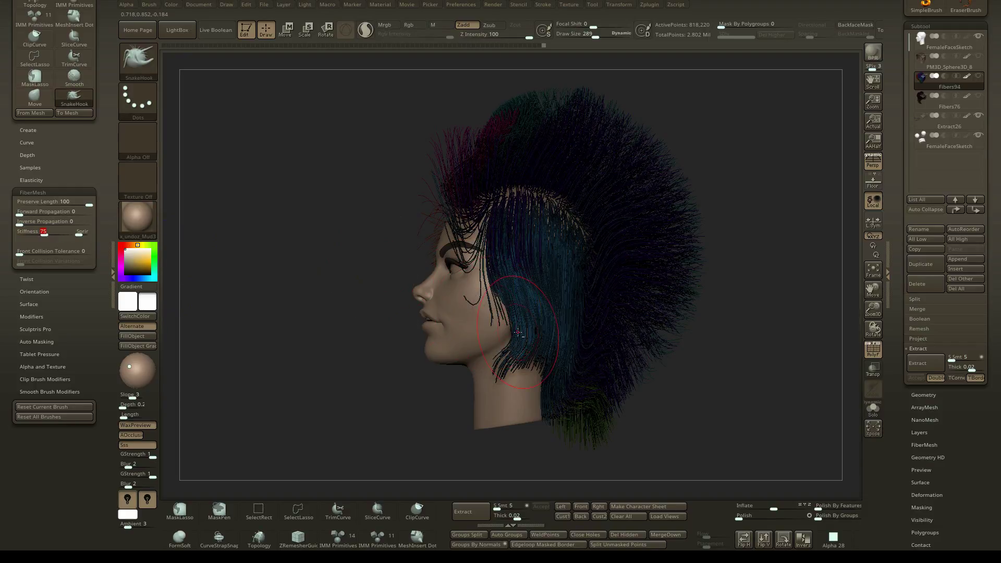
right_click_drag(518, 332, 504, 303, "alt")
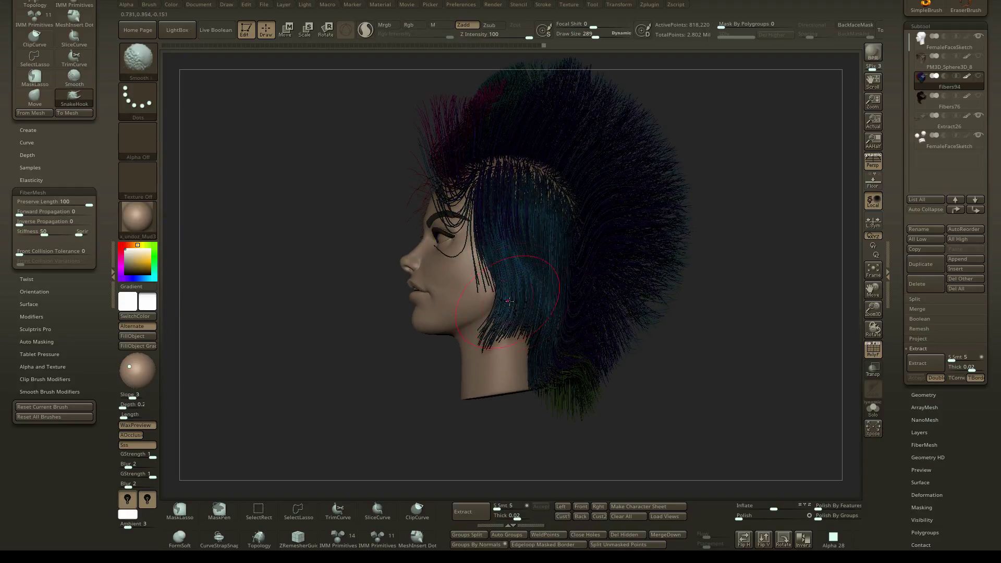
mouse_move(465, 258)
right_mouse_down("alt")
mouse_move(455, 235)
mouse_move(476, 217)
right_mouse_up("alt")
key("shift")
left_click_drag(491, 300, 485, 313, "shift")
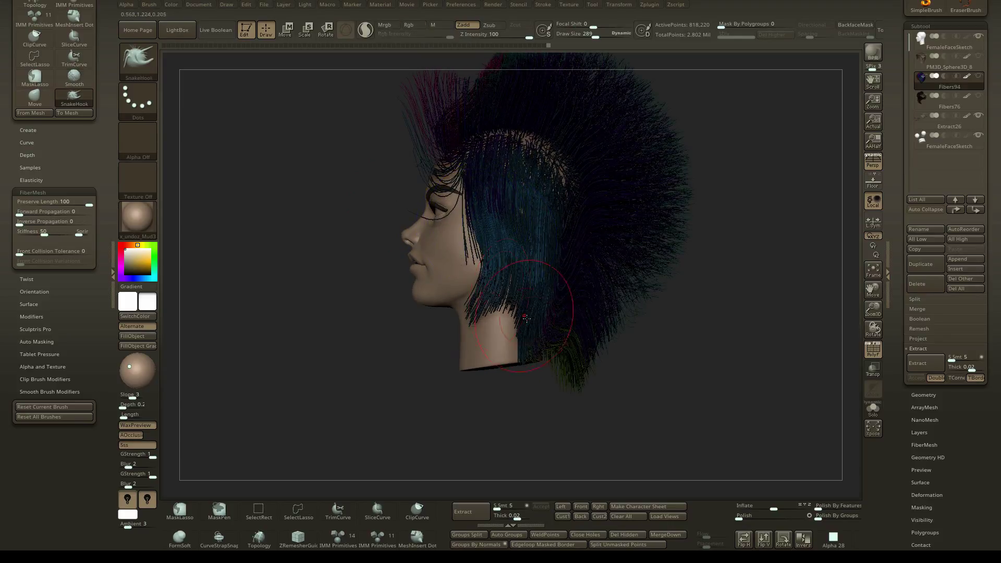
Smooth the side hair over the cheek, ear and neck into straighter strands.
right_click_drag(494, 300, 501, 272, "alt")
right_click_drag(501, 272, 484, 308, "ctrl")
right_click_drag(496, 213, 531, 218)
left_click_drag(527, 232, 526, 245, "shift")
mouse_move(526, 229)
right_mouse_down()
mouse_move(483, 255)
mouse_move(522, 286)
right_mouse_up()
left_click_drag(468, 173, 513, 208, "shift")
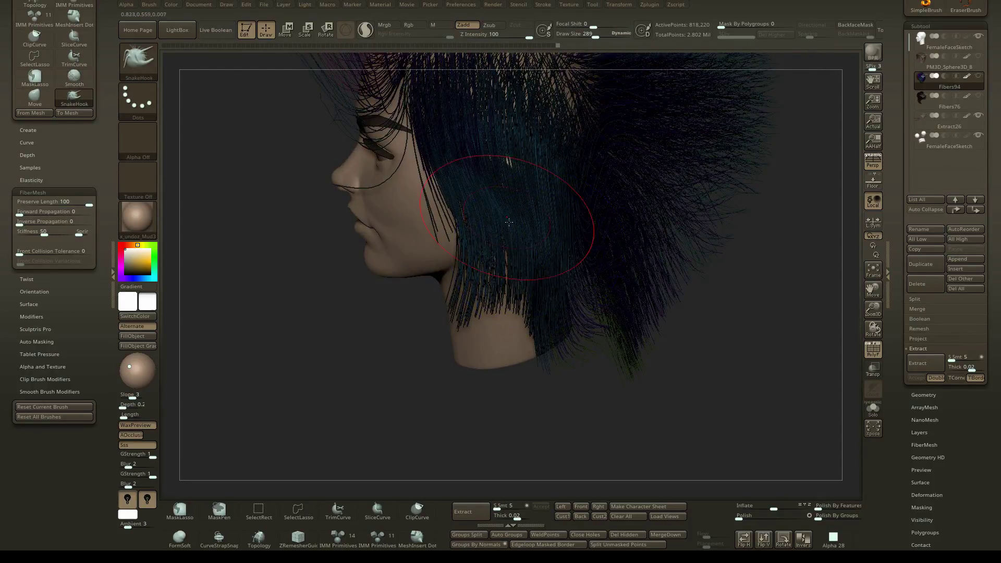
right_click_drag(523, 219, 521, 245)
left_click_drag(500, 209, 490, 225, "shift")
Comb the side hair back from the cheek behind the earlobe with SnakeHook, smoothing the strands along the neck.
right_click_drag(477, 222, 552, 237)
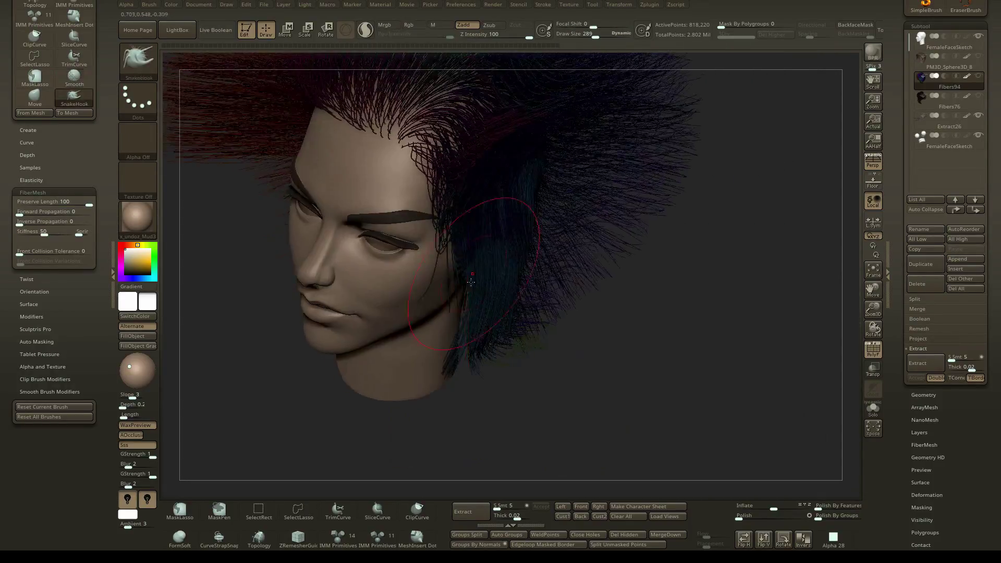
left_click_drag(555, 237, 526, 261)
right_click_drag(527, 261, 482, 286)
left_click_drag(482, 290, 474, 296)
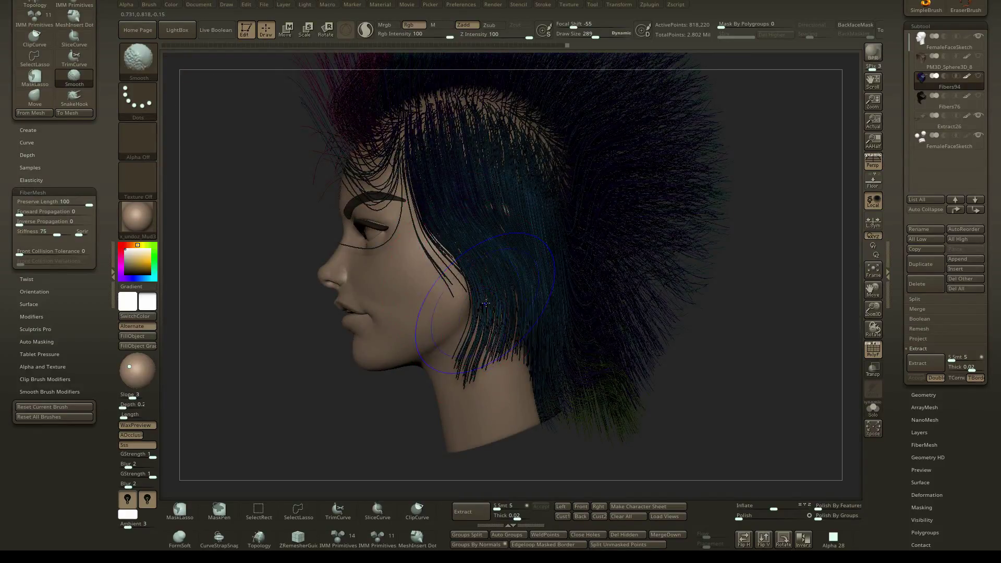
right_click_drag(474, 296, 453, 249)
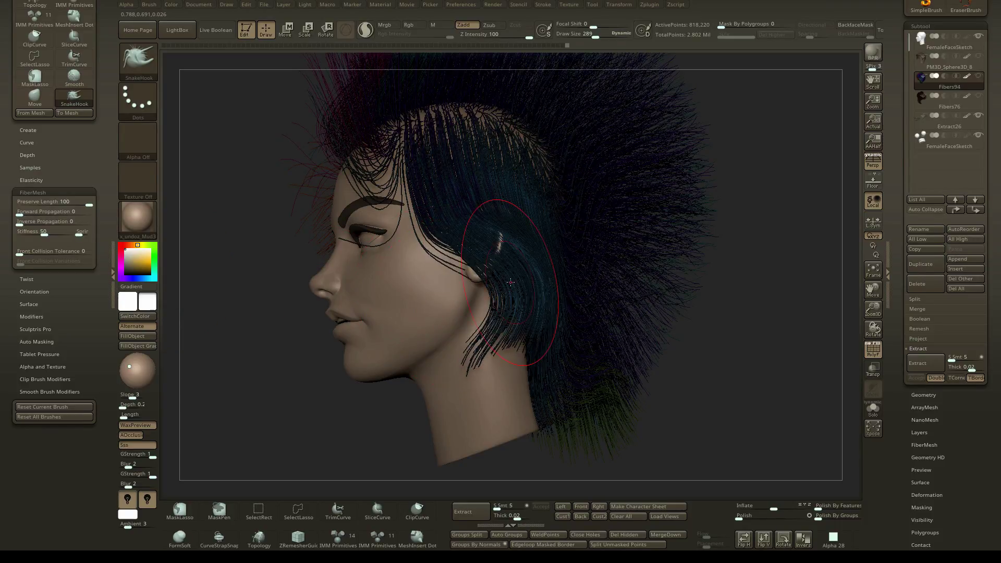
right_click_drag(458, 369, 509, 321)
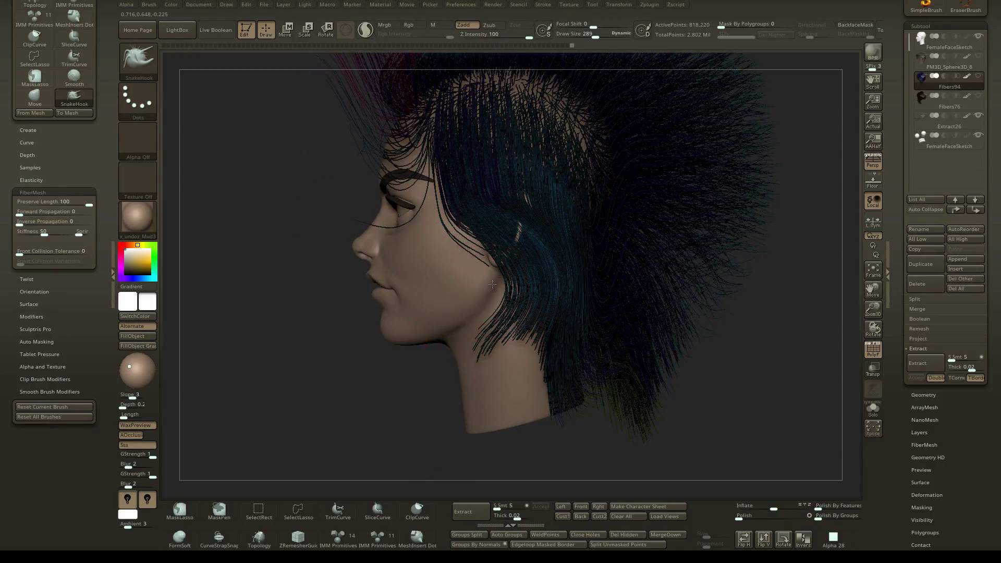
right_click_drag(465, 285, 514, 277)
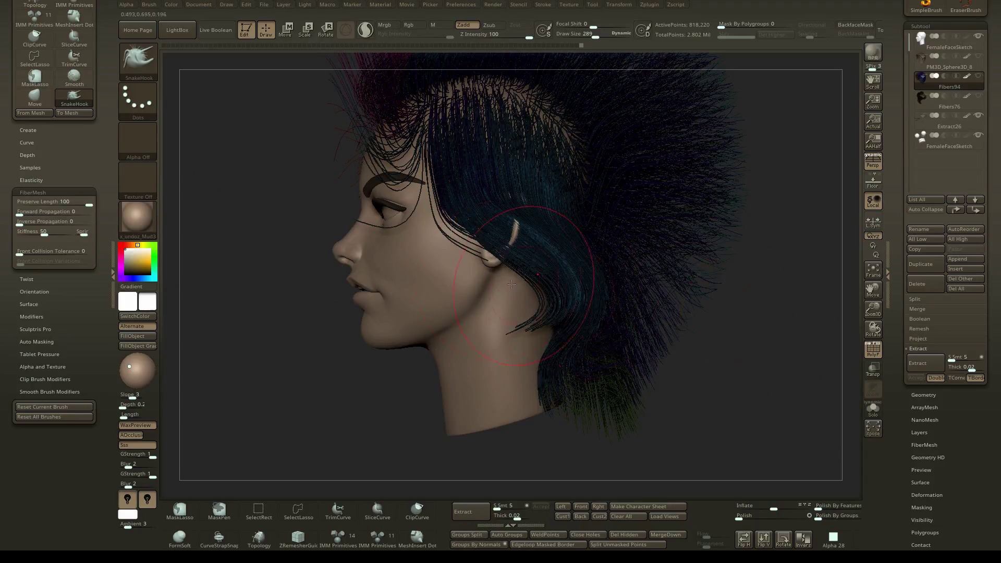
Comb the side hair down around the ear and forward toward the jaw.
mouse_move(482, 236)
left_mouse_down()
mouse_move(625, 375)
mouse_move(536, 327)
left_mouse_up()
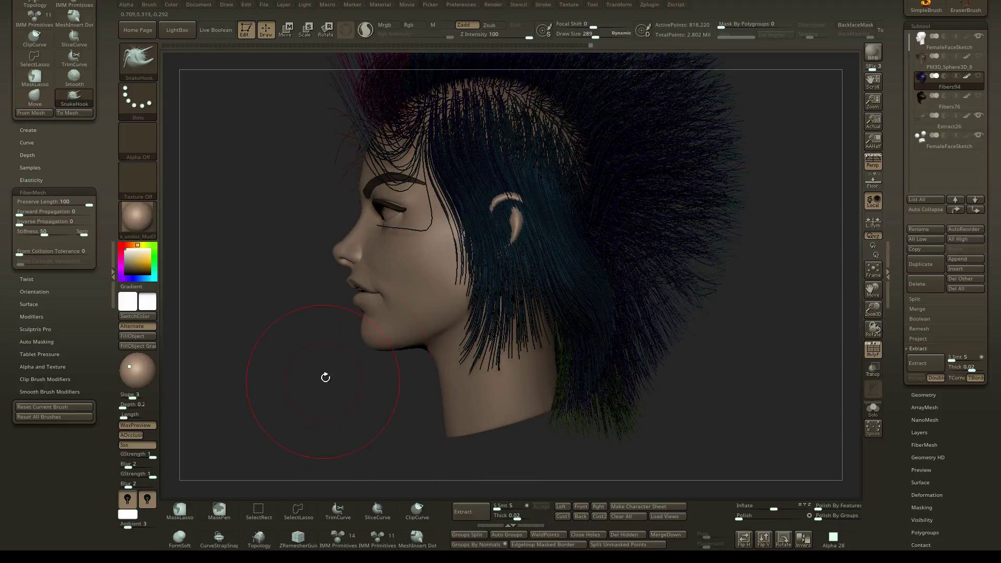
left_click_drag(325, 376, 478, 282)
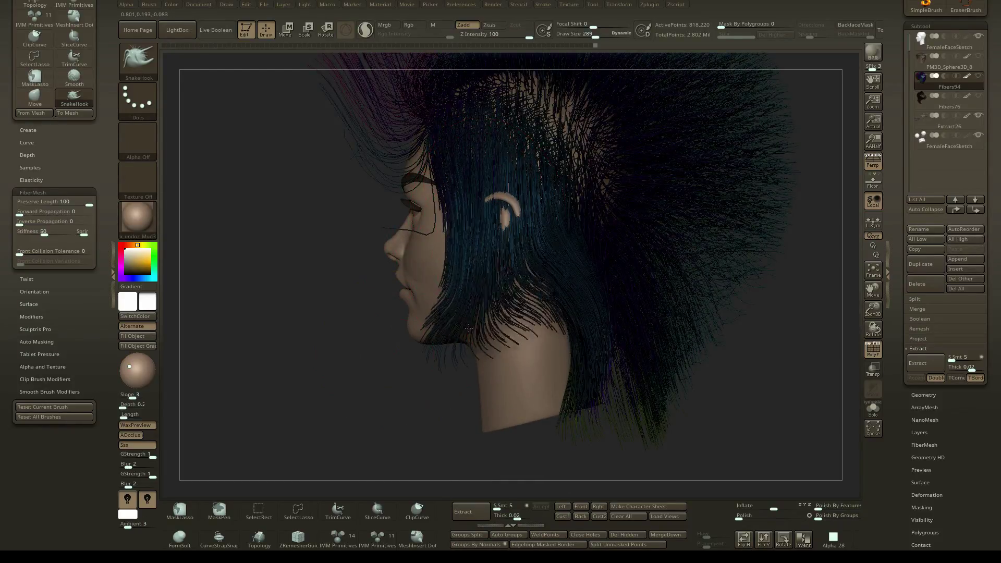
right_click_drag(444, 255, 496, 236)
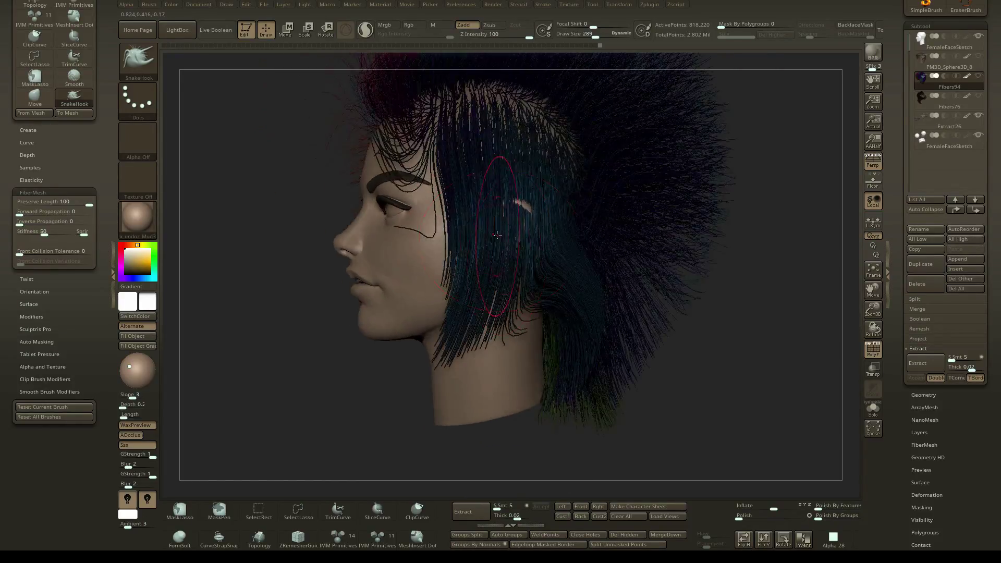
Set SnakeHook's FiberMesh Stiffness to 100 and comb the side hair down over the ear and neck.
left_click_drag(62, 232, 78, 232)
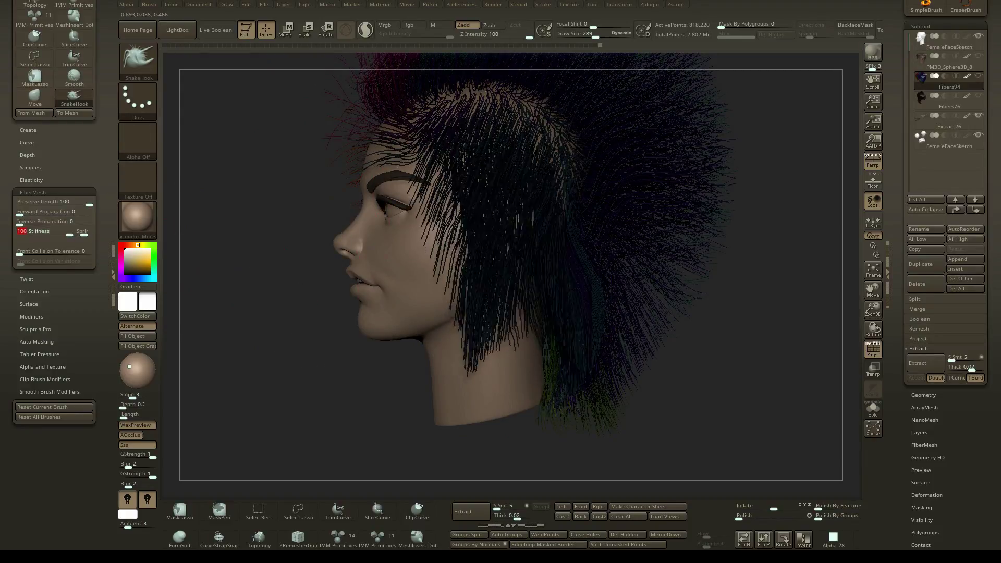
left_click_drag(398, 362, 497, 361)
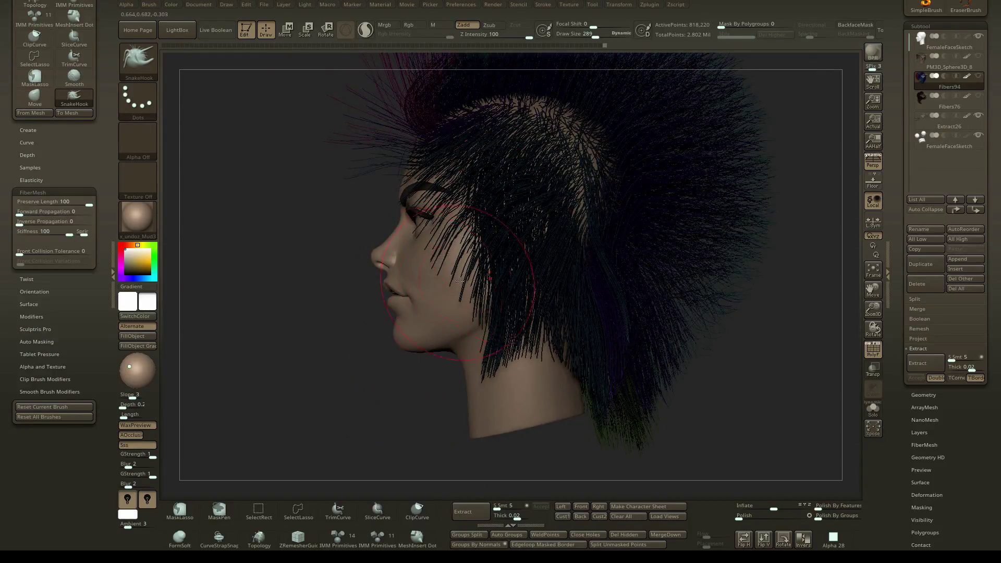
right_click_drag(544, 325, 526, 288)
left_click_drag(555, 167, 527, 260)
mouse_move(537, 151)
left_mouse_down()
mouse_move(516, 250)
mouse_move(506, 240)
left_mouse_up()
left_click_drag(506, 172, 503, 262)
Comb the side hair back off the face and behind the ear with a draw size of 375.
right_click_drag(503, 262, 513, 181)
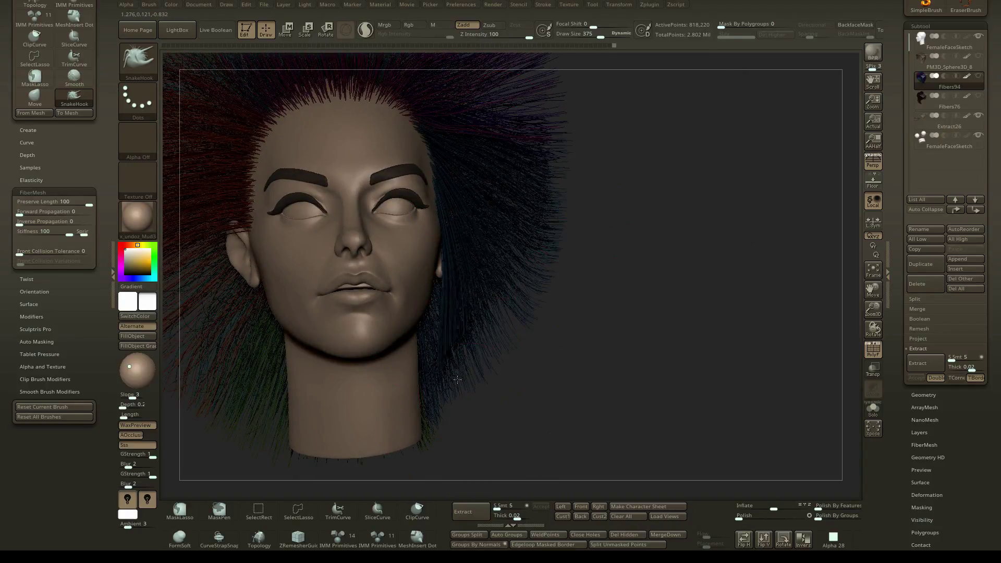
right_click_drag(480, 363, 499, 255)
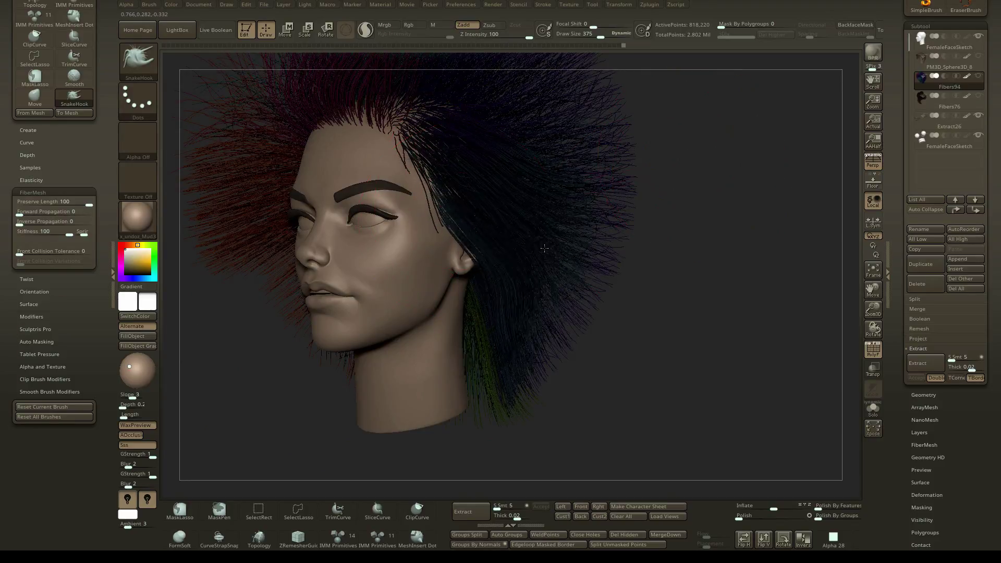
right_click_drag(705, 216, 609, 166)
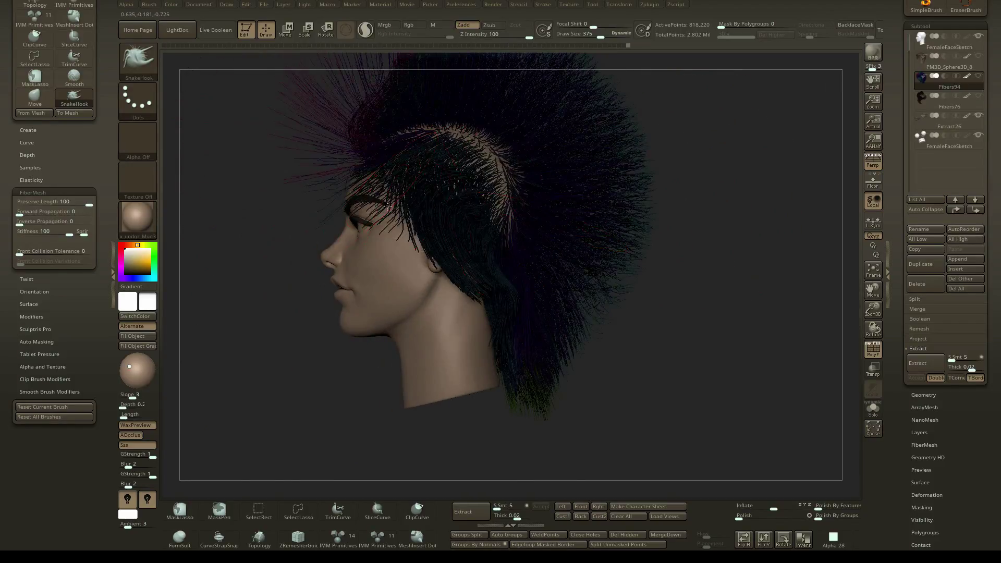
right_click_drag(612, 257, 460, 233)
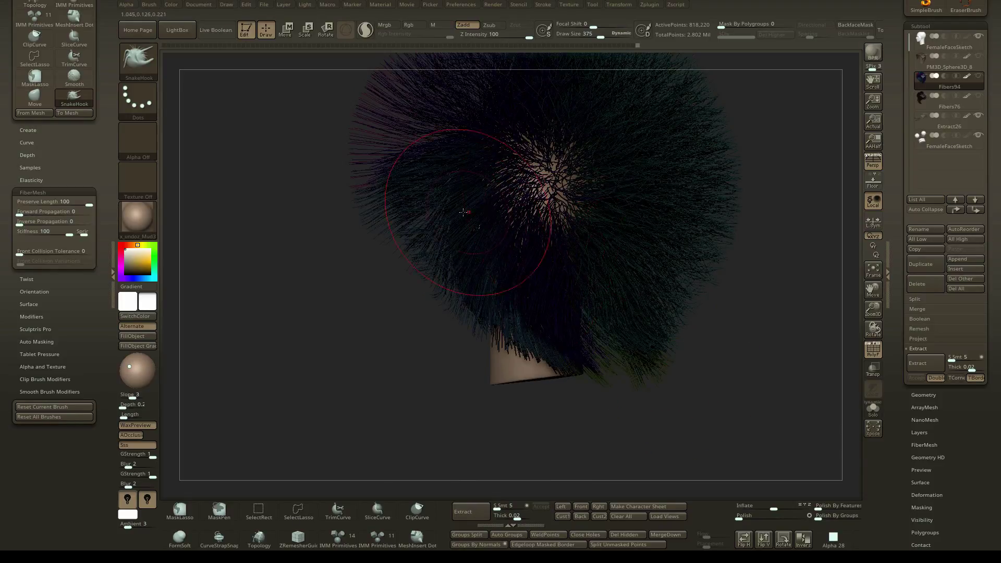
mouse_move(485, 249)
right_mouse_down()
mouse_move(443, 238)
mouse_move(500, 221)
mouse_move(455, 240)
right_mouse_up()
right_click_drag(456, 241, 486, 221)
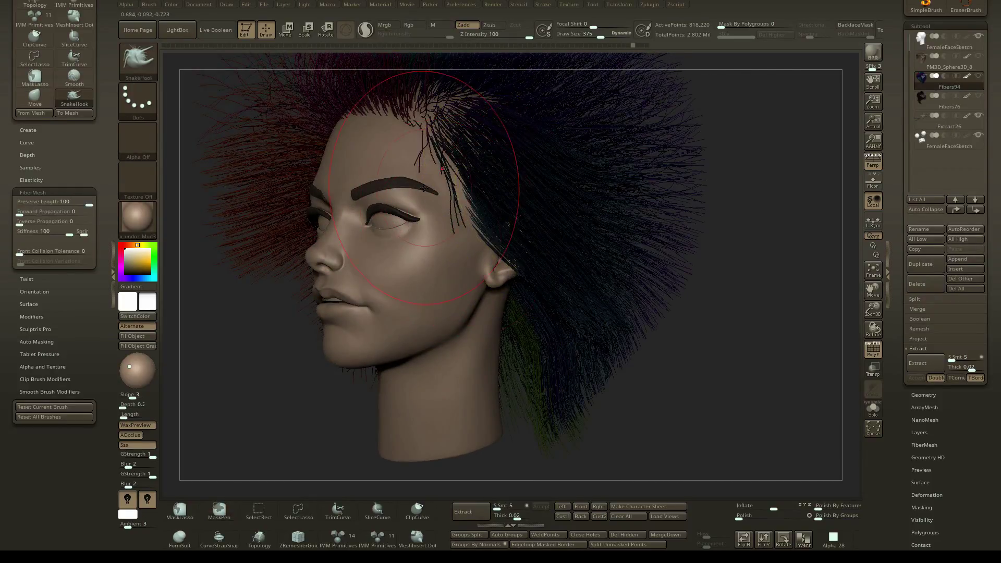
Set the FiberMesh Stiffness to 50 and comb the side hair downward over the temple and ear.
left_click(89, 205)
left_click_drag(78, 234, 62, 234)
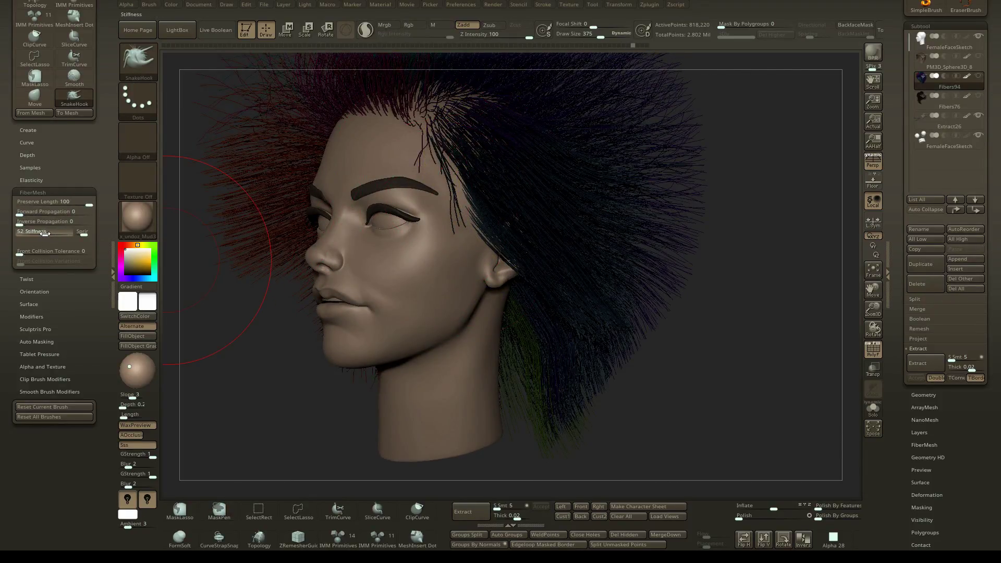
left_click(44, 234)
mouse_move(495, 219)
left_mouse_down()
mouse_move(537, 292)
mouse_move(554, 355)
left_mouse_up()
left_click_drag(475, 177, 497, 364)
mouse_move(516, 274)
right_mouse_down()
mouse_move(458, 266)
mouse_move(500, 271)
right_mouse_up()
Enlarge the draw size to 591 and comb the side hair straight down past the ear.
key("]")
key("]")
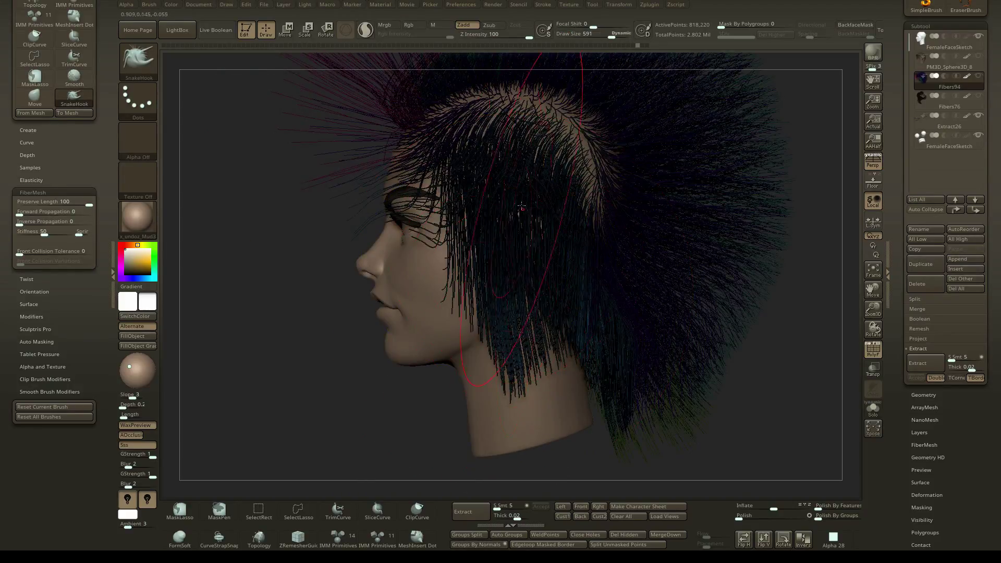
left_click_drag(526, 312, 524, 412)
mouse_move(485, 250)
left_mouse_down()
mouse_move(488, 386)
mouse_move(502, 459)
left_mouse_up()
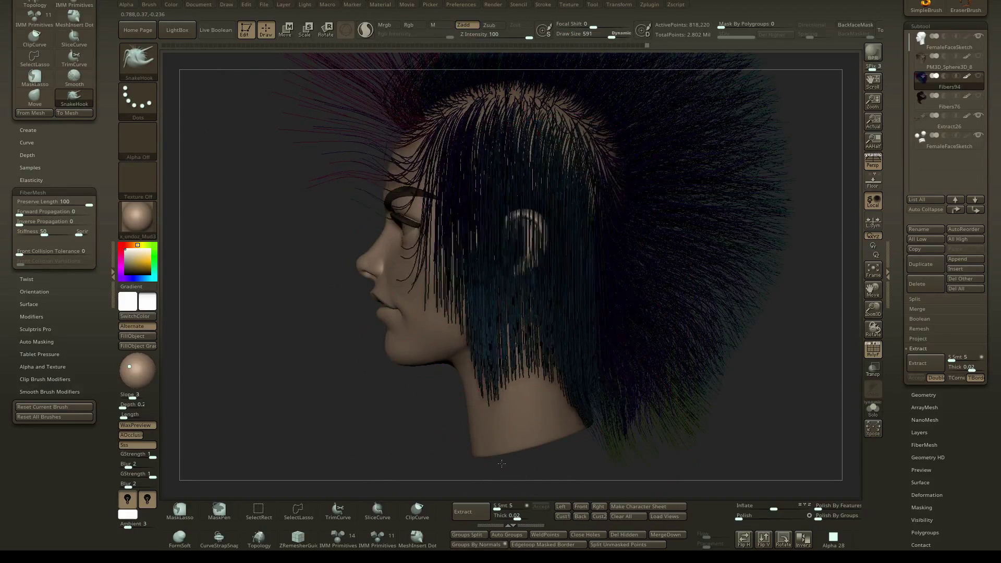
left_click_drag(503, 271, 508, 444)
left_click_drag(467, 229, 497, 417)
Comb the temple and side hair around the ear, adjusting the draw size between strokes.
right_click_drag(547, 250, 494, 245)
left_click_drag(516, 209, 487, 248)
key("s")
mouse_move(481, 248)
left_mouse_down()
mouse_move(471, 250)
mouse_move(495, 252)
left_mouse_up()
mouse_move(401, 263)
right_mouse_down()
mouse_move(448, 269)
mouse_move(512, 298)
mouse_move(504, 219)
right_mouse_up()
mouse_move(493, 213)
left_mouse_down()
mouse_move(548, 347)
mouse_move(613, 362)
mouse_move(568, 292)
mouse_move(626, 349)
mouse_move(553, 242)
mouse_move(529, 237)
mouse_move(553, 266)
left_mouse_up()
key("s")
key("s")
Comb the hair down around and behind the ear, and set the draw size to 432.
left_click_drag(562, 225, 566, 309)
left_click_drag(584, 268, 537, 285)
mouse_move(521, 224)
left_mouse_down()
mouse_move(516, 299)
mouse_move(536, 295)
left_mouse_up()
key("s")
right_click_drag(566, 217, 552, 223, "alt")
key("s")
left_click_drag(552, 239, 550, 238)
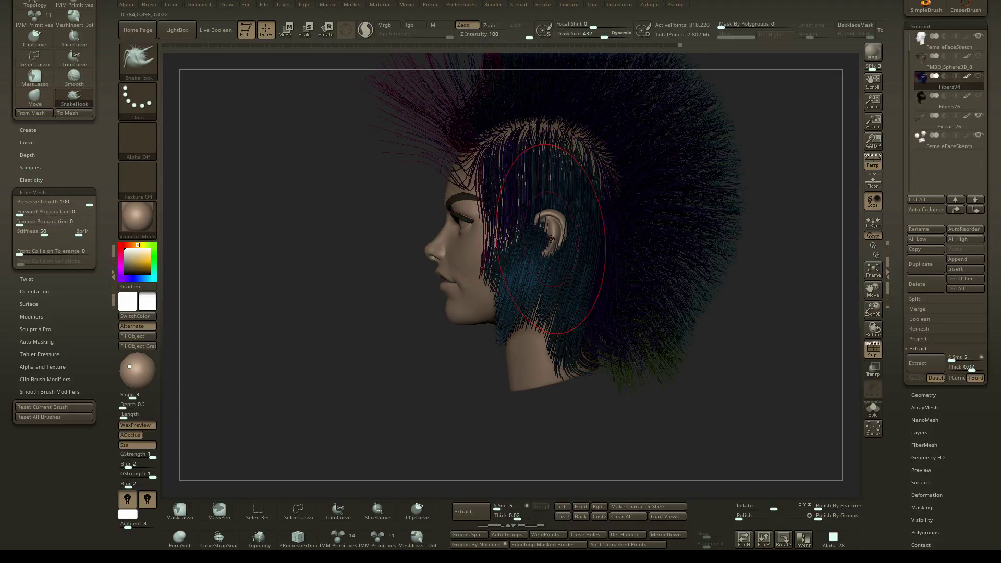
Switch to the Inflat brush, set its Preserve Length to 100, and inflate the hair around the ear.
key("b")
key("i")
key("n")
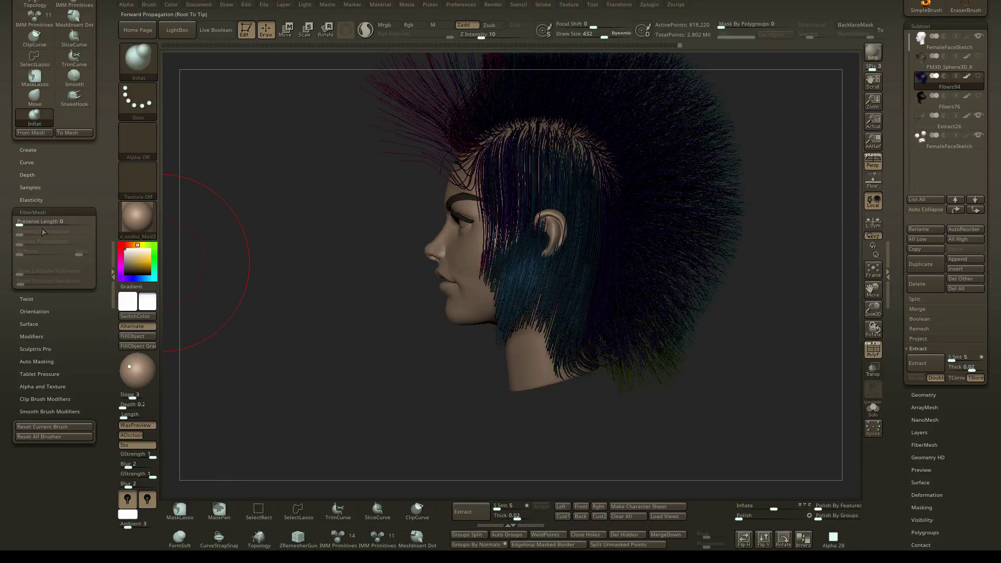
left_click_drag(59, 222, 95, 217)
mouse_move(532, 258)
left_mouse_down()
mouse_move(569, 170)
mouse_move(555, 224)
mouse_move(573, 245)
left_mouse_up()
right_click_drag(592, 257, 519, 252)
mouse_move(563, 224)
left_mouse_down()
mouse_move(579, 270)
mouse_move(563, 235)
left_mouse_up()
Add volume with Inflat strokes to the side hair above and behind the ear.
right_click_drag(521, 240, 545, 229)
mouse_move(545, 229)
left_mouse_down()
mouse_move(552, 245)
mouse_move(561, 216)
mouse_move(559, 225)
left_mouse_up()
right_click_drag(558, 225, 595, 219)
left_click_drag(596, 219, 600, 218)
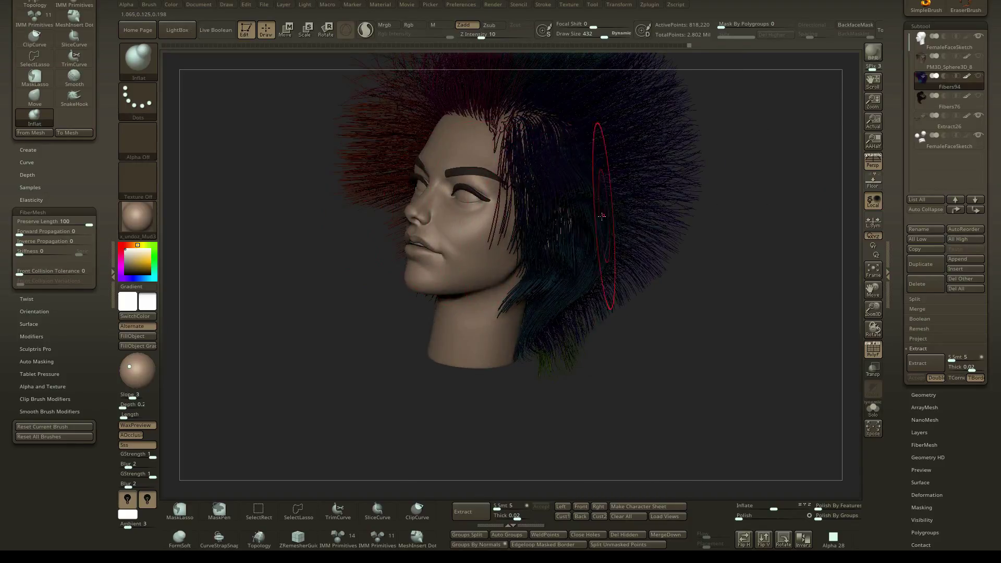
right_click_drag(602, 218, 579, 219)
left_click_drag(578, 218, 603, 216)
mouse_move(585, 253)
right_mouse_down()
mouse_move(574, 281)
mouse_move(550, 235)
mouse_move(553, 245)
mouse_move(527, 238)
right_mouse_up()
key("ctrl")
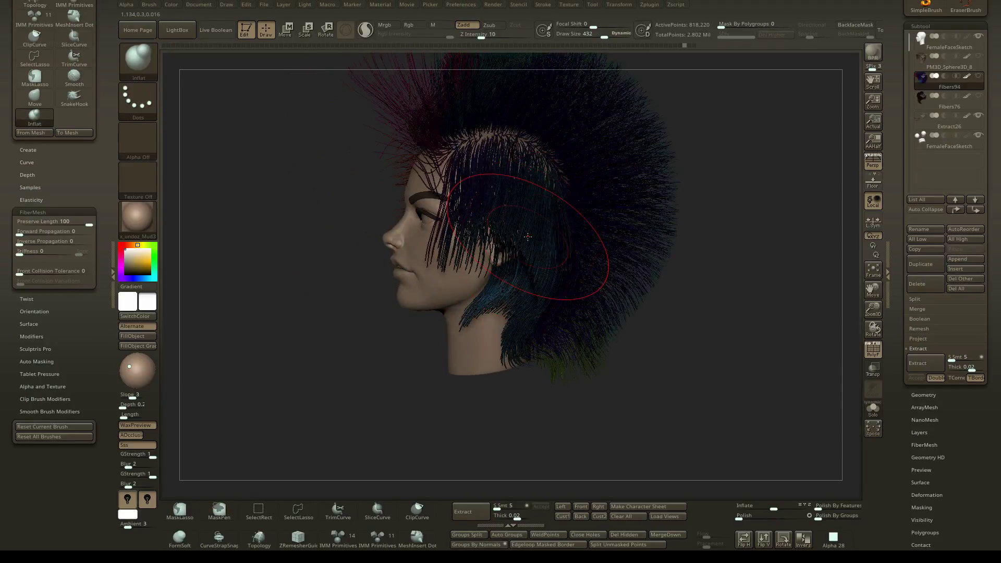
Switch to the Pinch brush with Preserve Length 100 and draw size 375, and pinch the side hair together near the ear.
key("b")
key("p")
key("i")
left_click_drag(55, 222, 100, 223)
right_click_drag(519, 204, 527, 212)
key("s")
left_click_drag(527, 214, 521, 216)
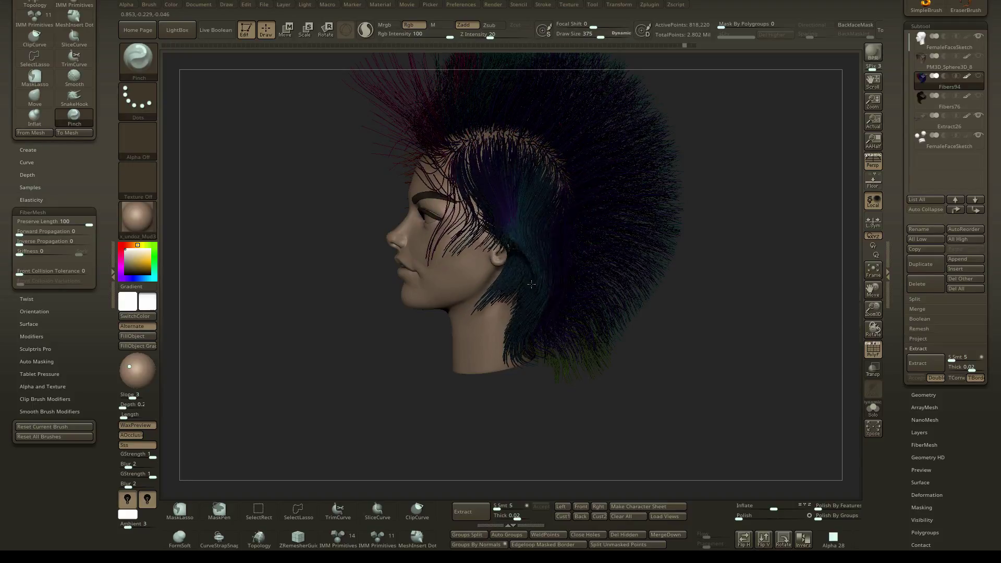
left_click_drag(531, 284, 530, 292)
left_click_drag(493, 37, 533, 37)
left_click_drag(554, 228, 516, 209)
key("ctrl+z")
Set the Pinch brush's Z Intensity to 48, pinch the side hair around the ear, and reduce Z Intensity to 28.
left_click_drag(529, 37, 509, 36)
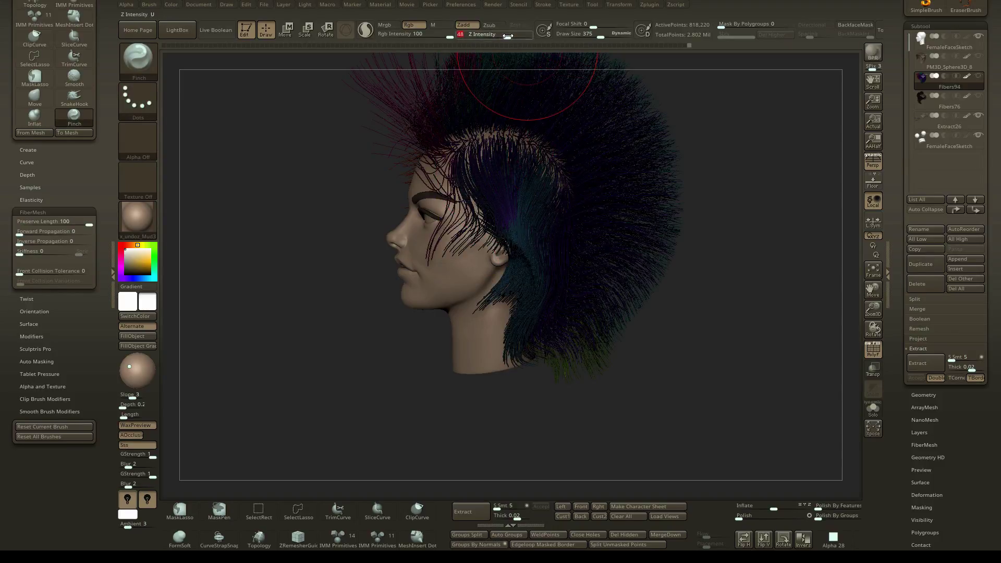
right_click_drag(509, 241, 517, 229)
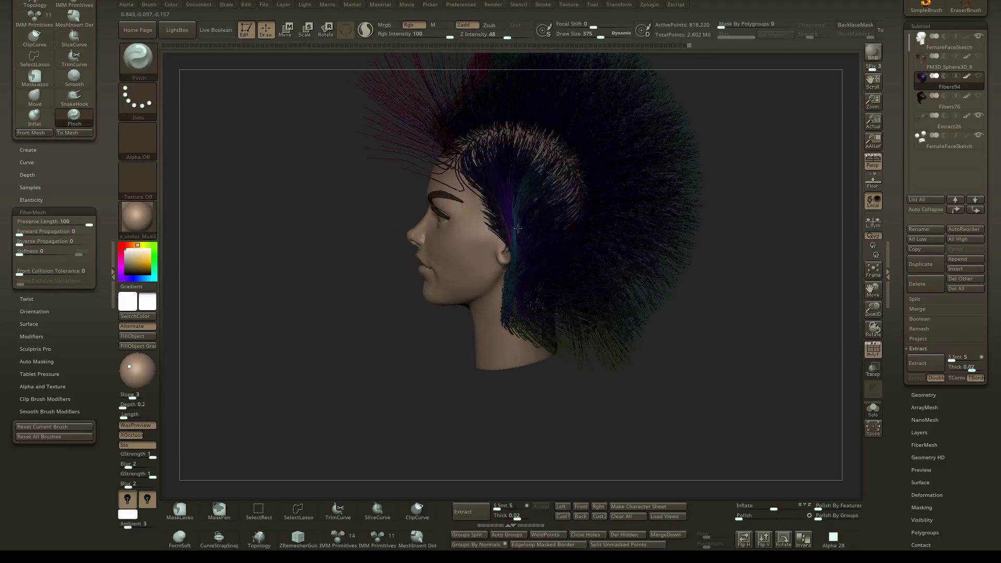
right_click_drag(485, 271, 523, 212)
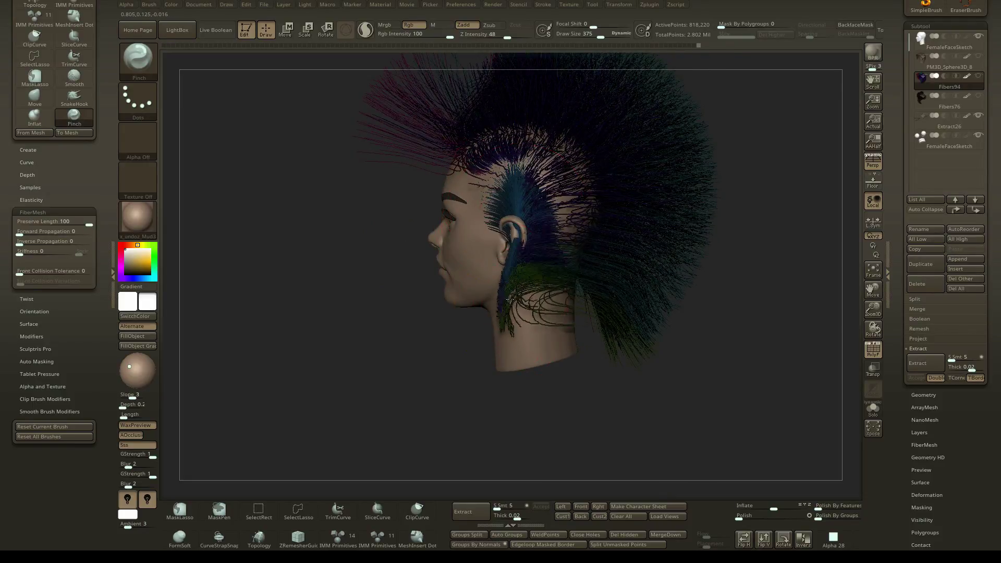
mouse_move(468, 229)
right_mouse_down()
mouse_move(464, 240)
mouse_move(446, 223)
mouse_move(472, 218)
right_mouse_up()
left_click_drag(508, 37, 498, 36)
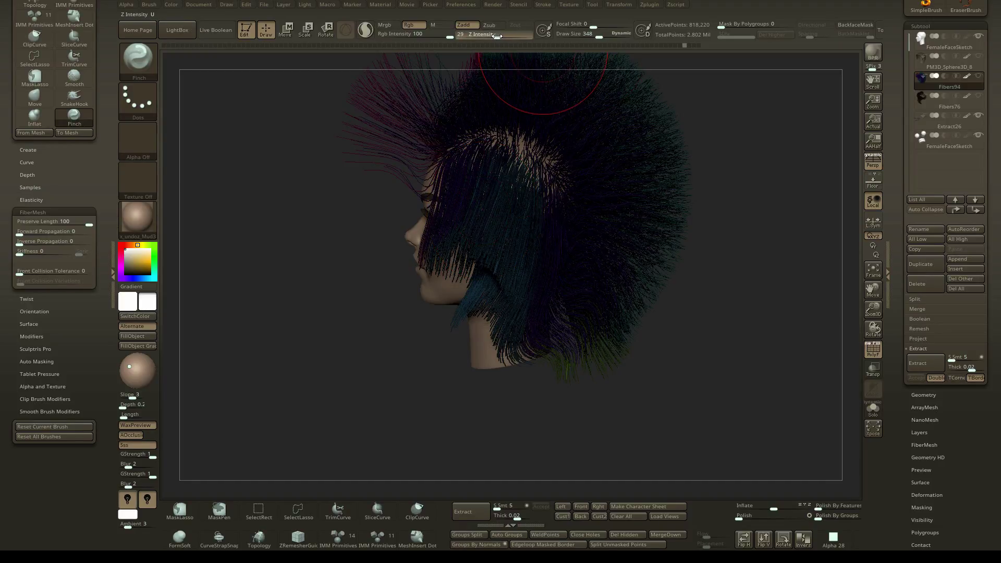
Undo the last two pinch strokes and isolate the side hair group around the ear.
right_click_drag(501, 177, 492, 210)
mouse_move(492, 210)
left_mouse_down()
mouse_move(480, 241)
mouse_move(434, 252)
mouse_move(449, 219)
mouse_move(472, 297)
left_mouse_up()
mouse_move(477, 261)
right_mouse_down()
mouse_move(490, 244)
mouse_move(510, 252)
mouse_move(525, 218)
mouse_move(505, 216)
mouse_move(567, 227)
right_mouse_up()
key("ctrl+z")
key("ctrl+z")
left_click(539, 217, "ctrl+shift")
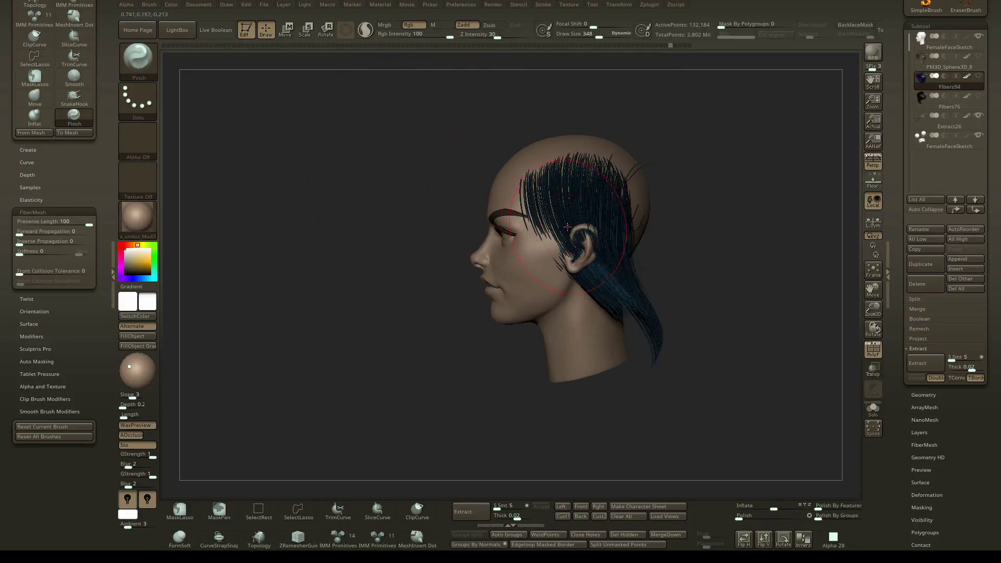
Reduce the Pinch draw size to 266 and pinch the side hair together behind the ear, undoing the last stroke.
key("s")
left_click_drag(567, 227, 561, 227)
right_click_drag(562, 226, 554, 222)
mouse_move(573, 230)
left_mouse_down()
mouse_move(635, 294)
mouse_move(647, 346)
mouse_move(618, 284)
mouse_move(640, 336)
left_mouse_up()
right_click_drag(523, 361, 537, 357)
mouse_move(584, 240)
left_mouse_down()
mouse_move(624, 291)
mouse_move(637, 291)
left_mouse_up()
key("ctrl+z")
Lower the Pinch brush's Z Intensity to 21 and try another pinch stroke behind the ear, undoing the stroke.
right_click_drag(667, 277, 594, 261, "alt")
right_click_drag(594, 260, 619, 245, "ctrl")
left_click_drag(497, 36, 492, 34)
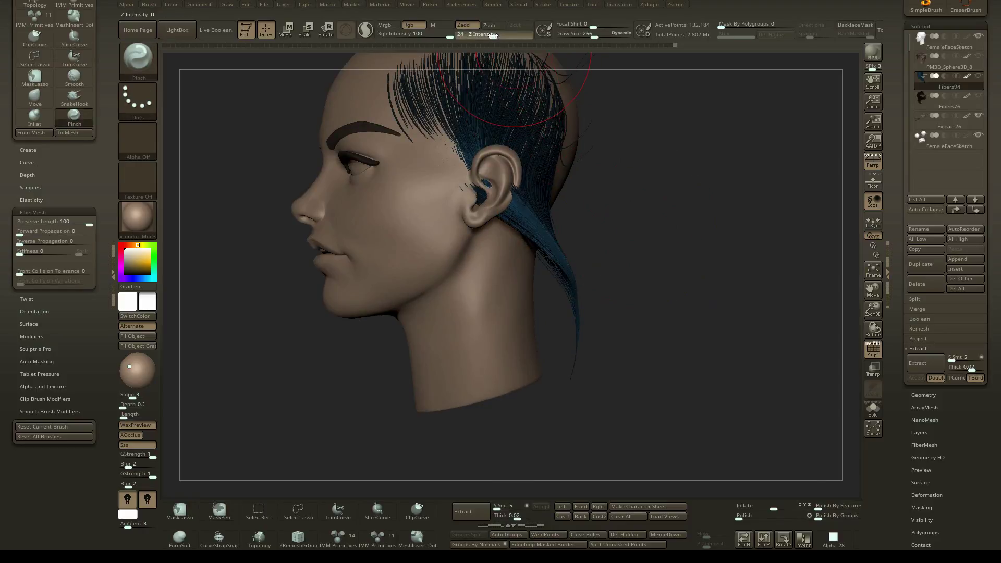
right_click_drag(591, 175, 627, 201, "alt")
left_click_drag(571, 180, 614, 250)
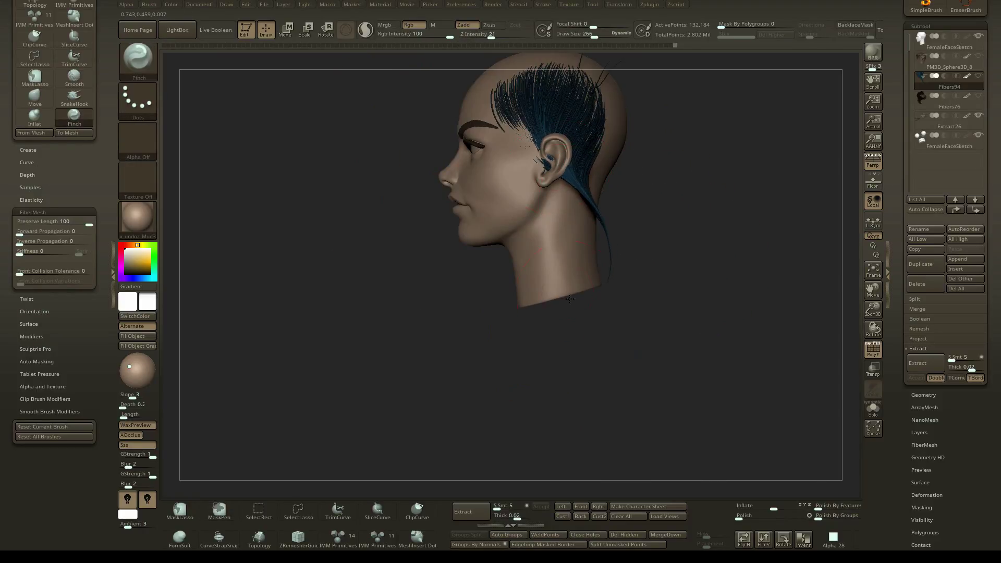
key("ctrl+z")
Switch to the Move brush and pull the side hair out over the ear, enlarging the draw size.
right_click_drag(607, 222, 557, 188)
key("b")
key("m")
key("v")
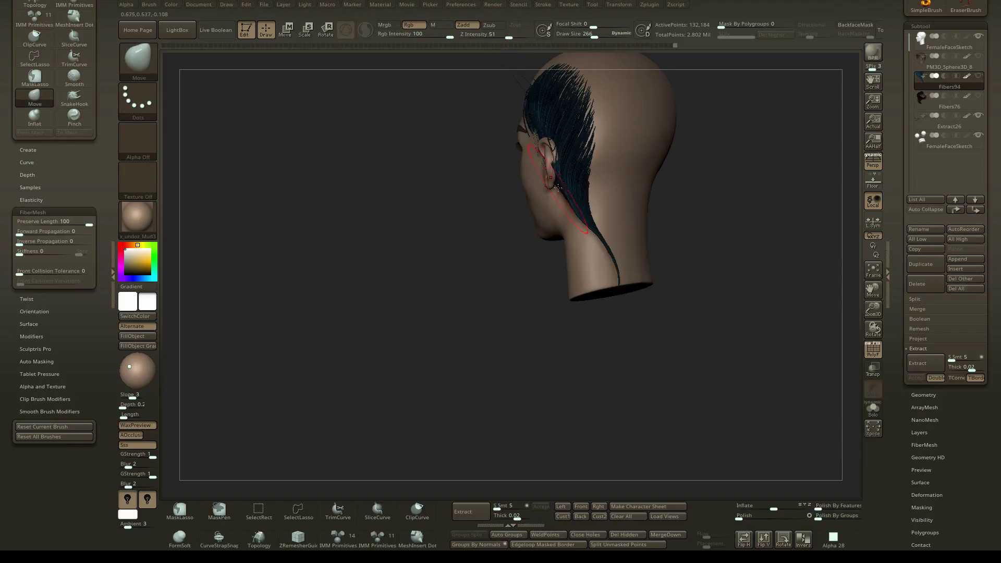
left_click_drag(547, 149, 529, 162)
right_click_drag(521, 151, 577, 165)
key("s")
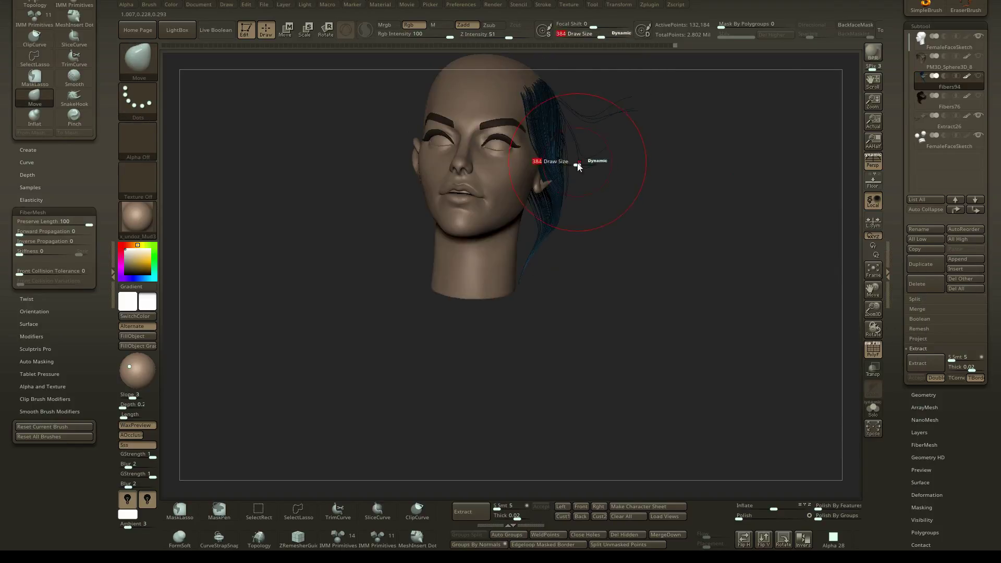
left_click_drag(576, 166, 582, 166)
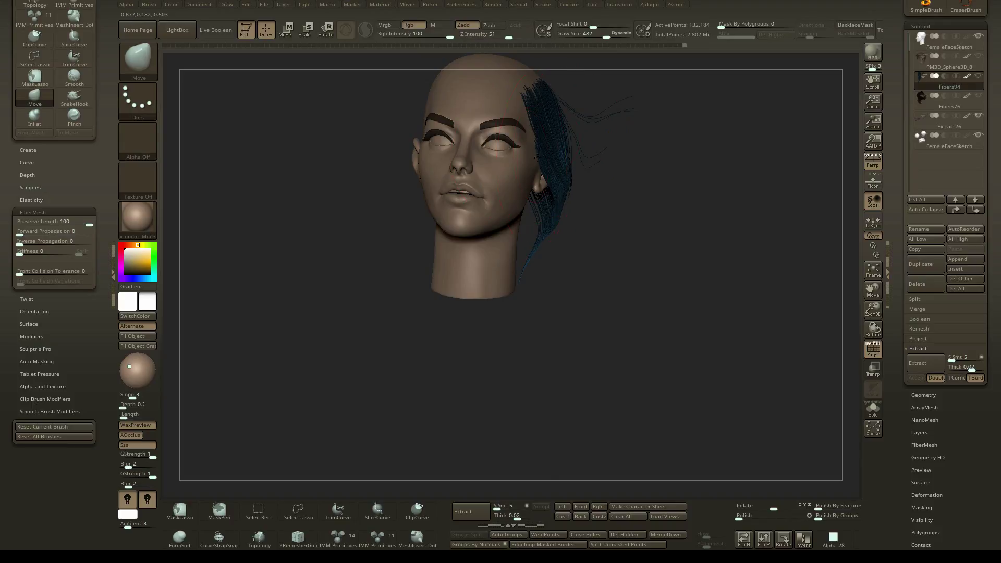
right_click_drag(538, 148, 462, 156)
right_click_drag(583, 170, 591, 201, "alt")
right_click_drag(591, 202, 608, 218, "ctrl")
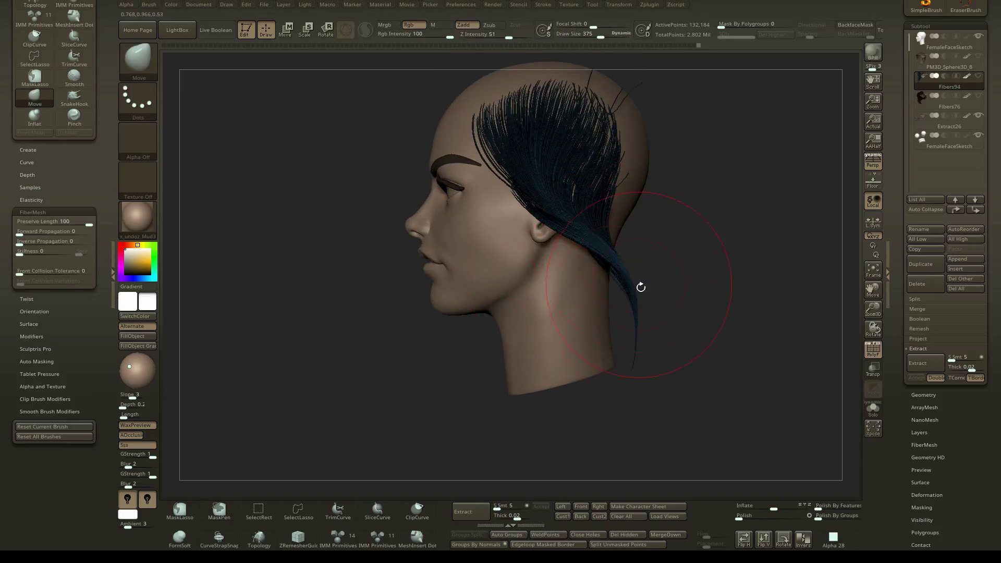
Set the Move draw size to 482 and bend the long hair tips behind the neck forward.
right_click_drag(639, 364, 624, 364)
left_click_drag(644, 362, 601, 351)
key("ctrl+z")
right_click_drag(584, 316, 615, 317)
key("s")
left_click_drag(615, 318, 621, 318)
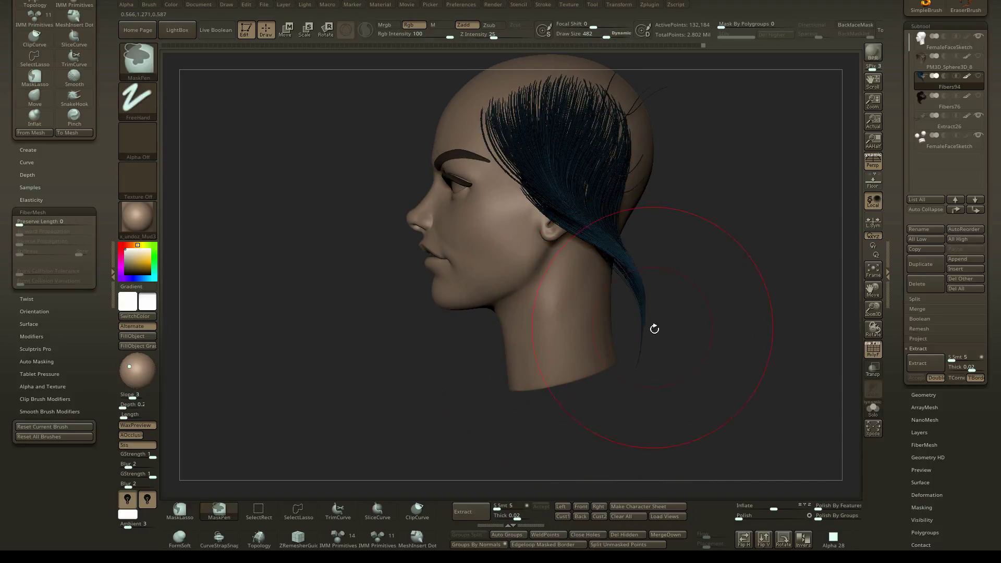
right_click_drag(652, 330, 643, 297, "alt")
mouse_move(628, 327)
left_mouse_down()
mouse_move(547, 300)
mouse_move(603, 341)
mouse_move(593, 334)
left_mouse_up()
right_click_drag(630, 247, 658, 249)
left_click_drag(600, 274, 596, 303)
right_click_drag(623, 306, 607, 295, "alt")
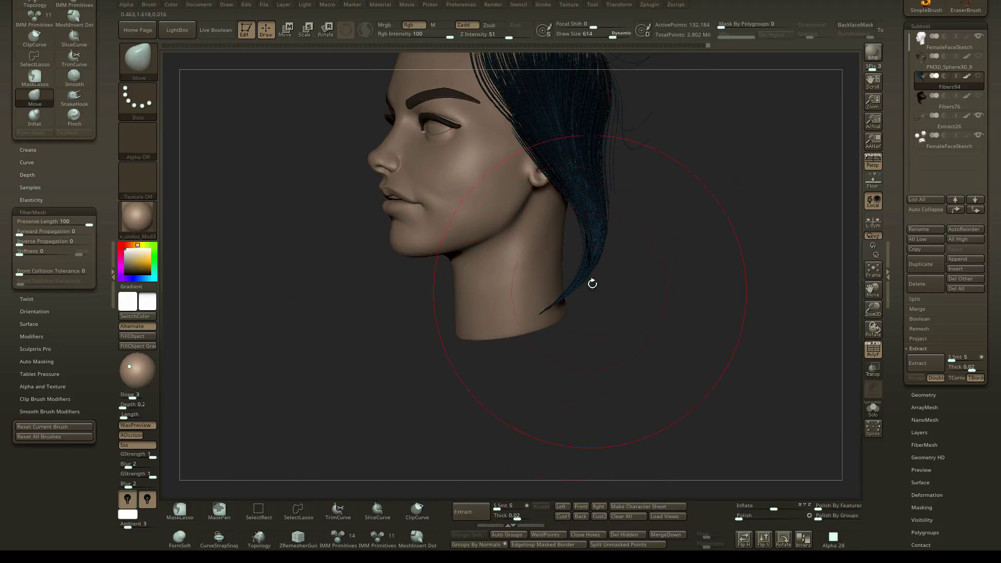
right_click_drag(592, 283, 598, 280)
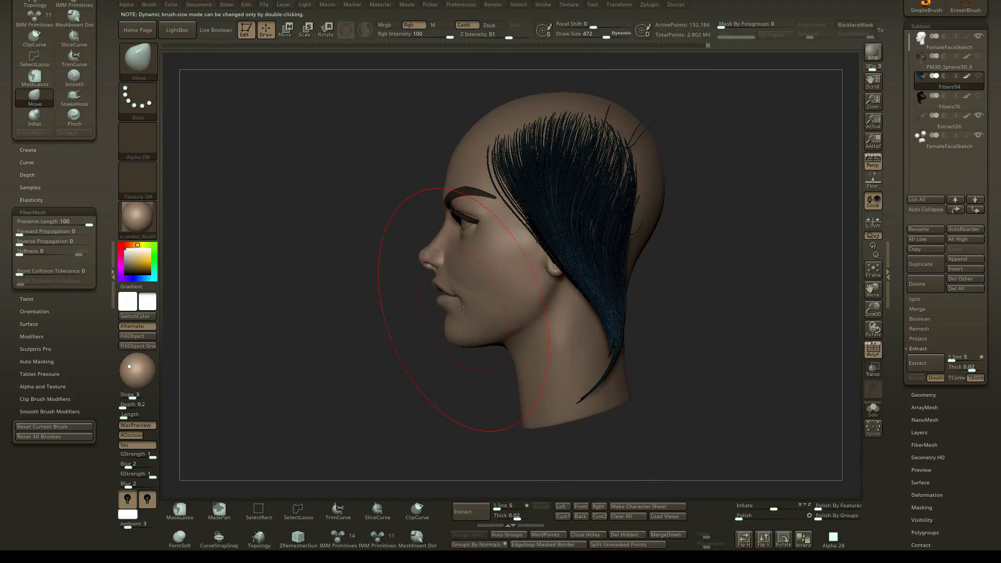
Adjust the Move draw size to 452 and nudge the pointed hair tip forward on the neck.
key("s")
left_click_drag(561, 373, 552, 373)
right_click_drag(638, 370, 657, 298, "alt")
key("s")
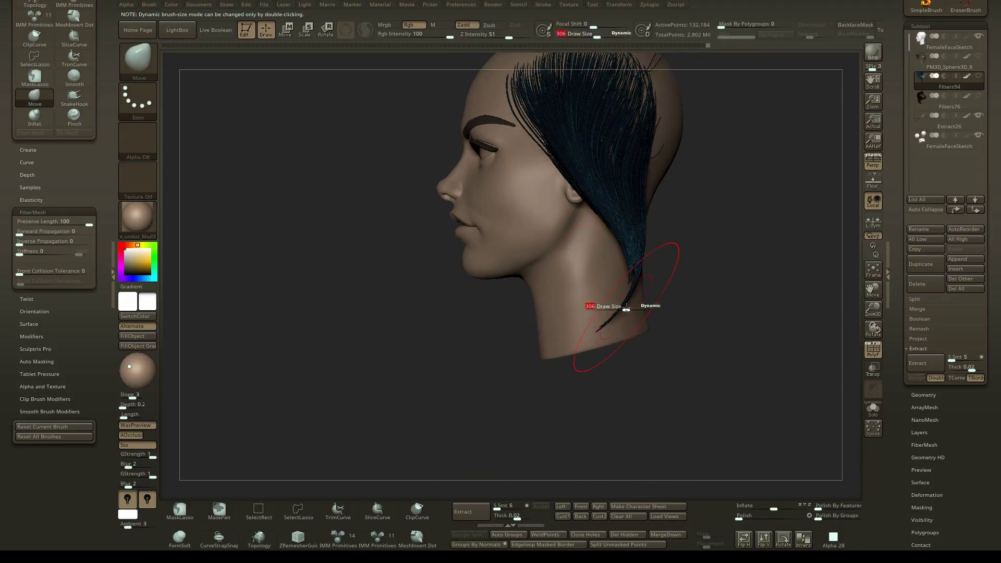
mouse_move(628, 309)
left_mouse_down()
mouse_move(637, 309)
mouse_move(557, 320)
mouse_move(529, 308)
left_mouse_up()
key("ctrl+z")
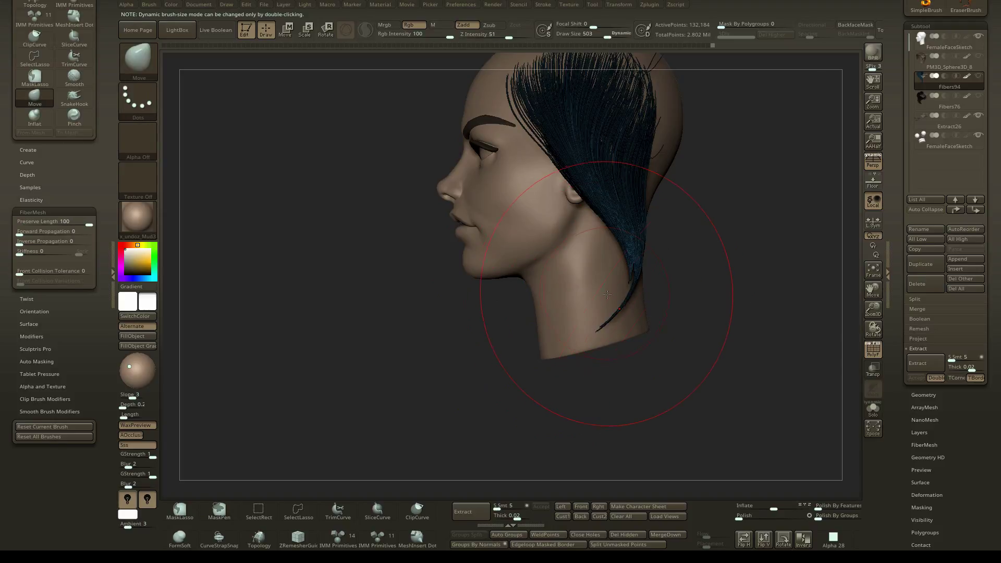
key("s")
left_click_drag(602, 290, 587, 290)
left_click_drag(602, 329, 596, 330)
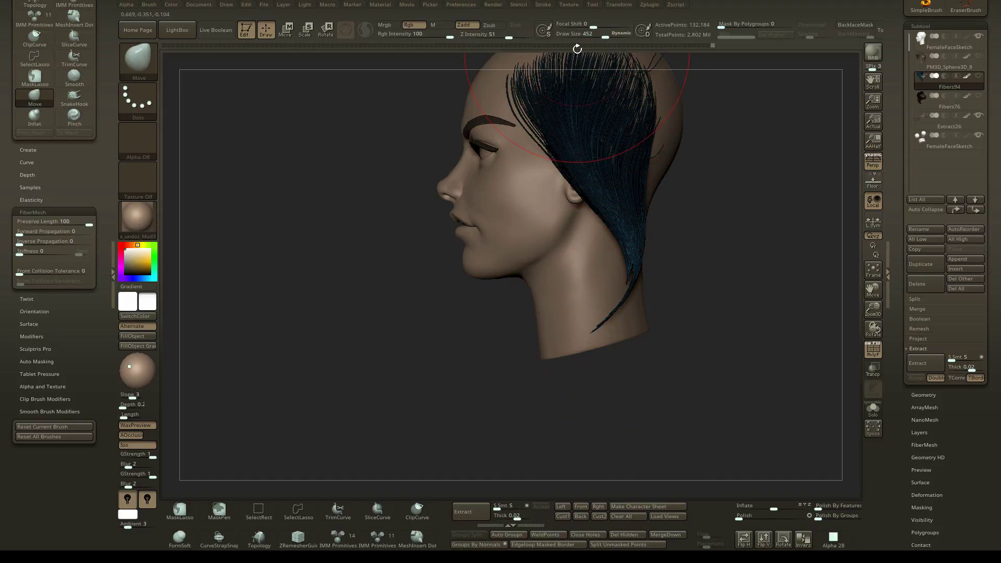
Increase the Move draw size to 674 and sweep the hair tip farther forward across the neck.
left_click_drag(580, 65, 609, 206)
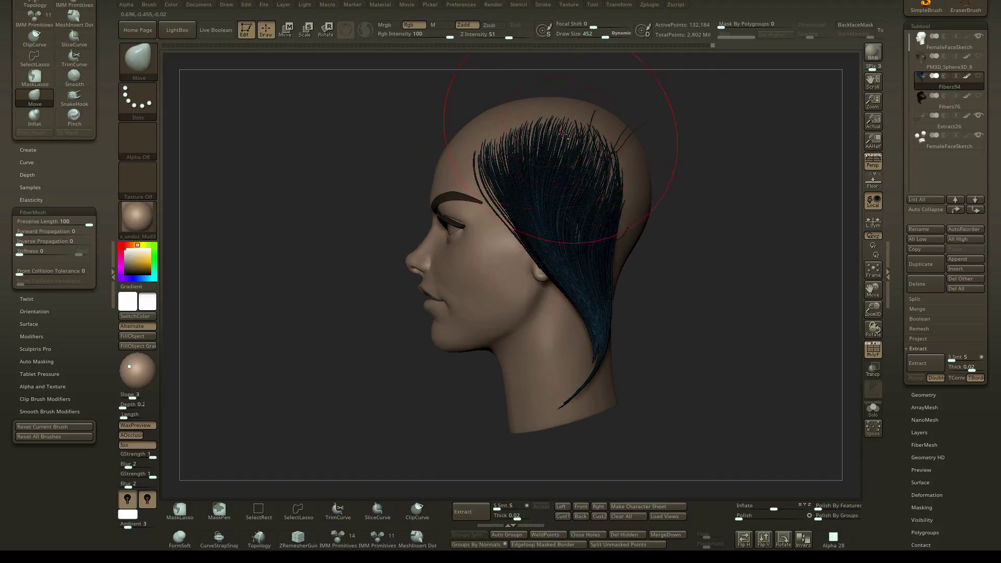
right_click_drag(563, 134, 605, 74, "alt")
right_click_drag(644, 343, 608, 302, "alt")
key("bracketright")
key("bracketright")
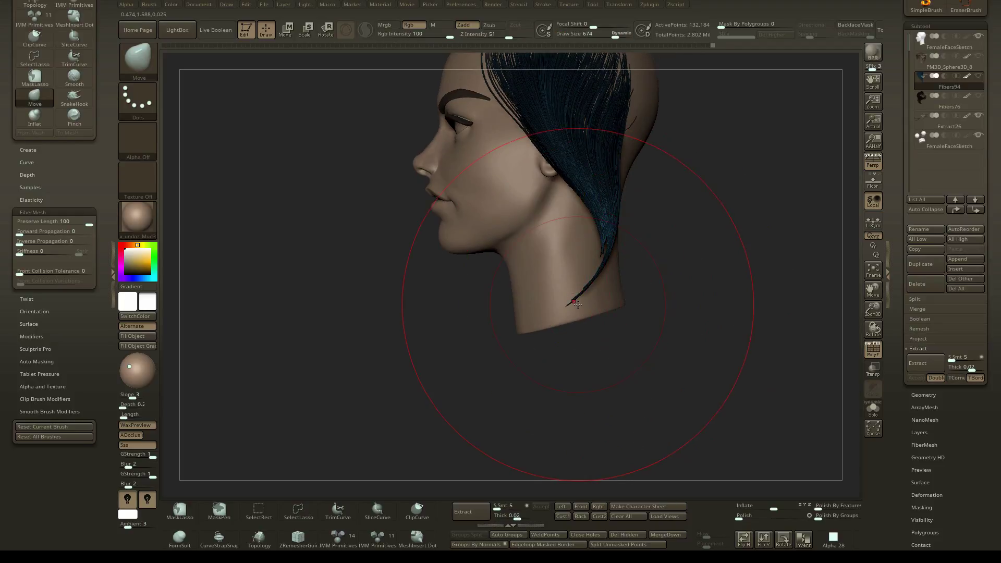
key("s")
left_click_drag(573, 306, 435, 302)
mouse_move(624, 231)
left_mouse_down()
mouse_move(579, 229)
mouse_move(632, 229)
left_mouse_up()
Set the Move draw size to 348 and reshape the hair below and behind the ear into a fuller lock.
key("s")
left_click_drag(631, 229, 615, 228)
mouse_move(580, 177)
left_mouse_down()
mouse_move(590, 174)
mouse_move(586, 163)
left_mouse_up()
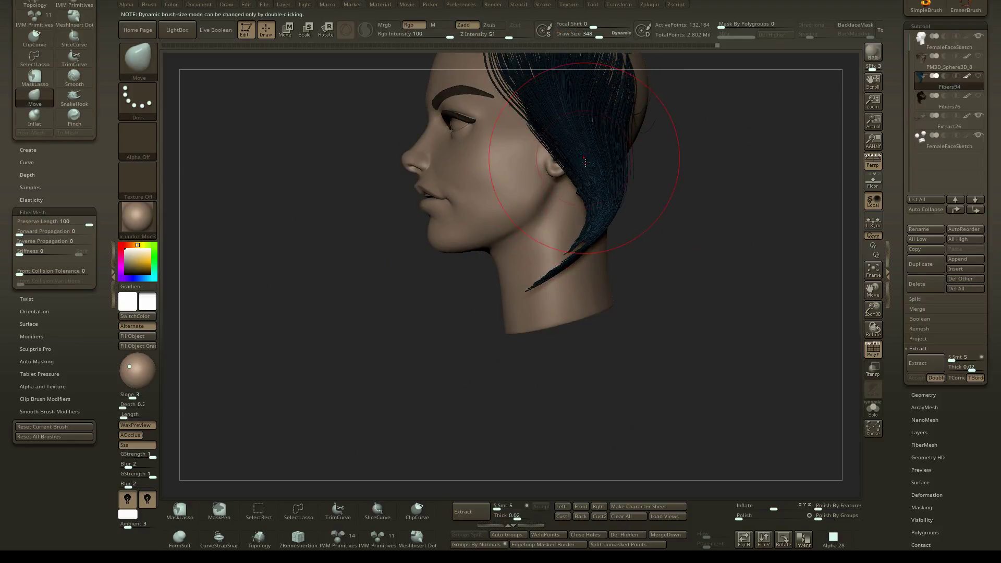
left_click_drag(577, 250, 594, 260)
right_click_drag(588, 260, 601, 232)
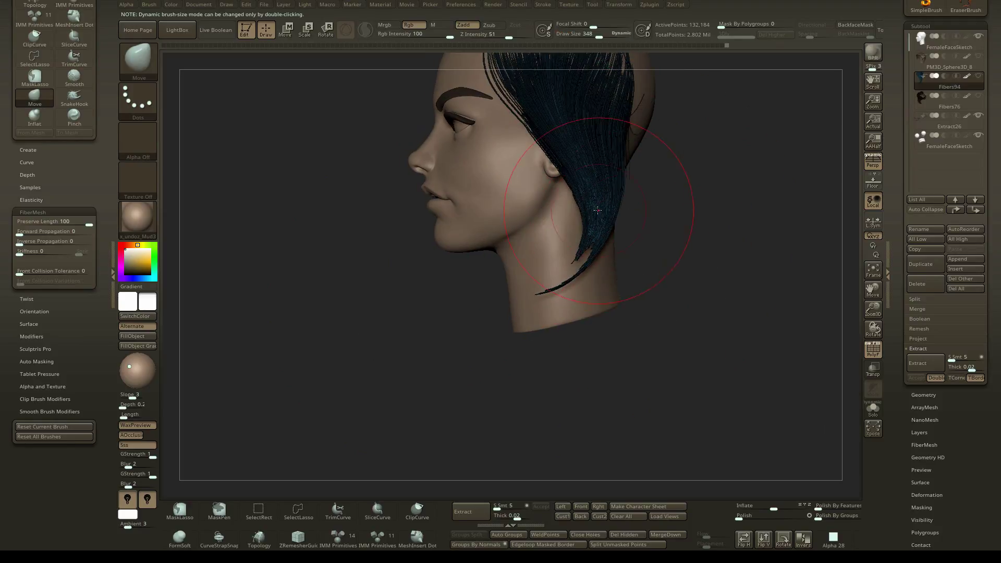
left_click_drag(599, 213, 596, 263)
Smooth the hair near the roots on the upper back part of the isolated side group.
mouse_move(529, 274)
right_mouse_down()
mouse_move(577, 268)
mouse_move(516, 267)
right_mouse_up()
right_click_drag(638, 190, 630, 317, "alt")
left_click_drag(608, 179, 579, 196, "shift")
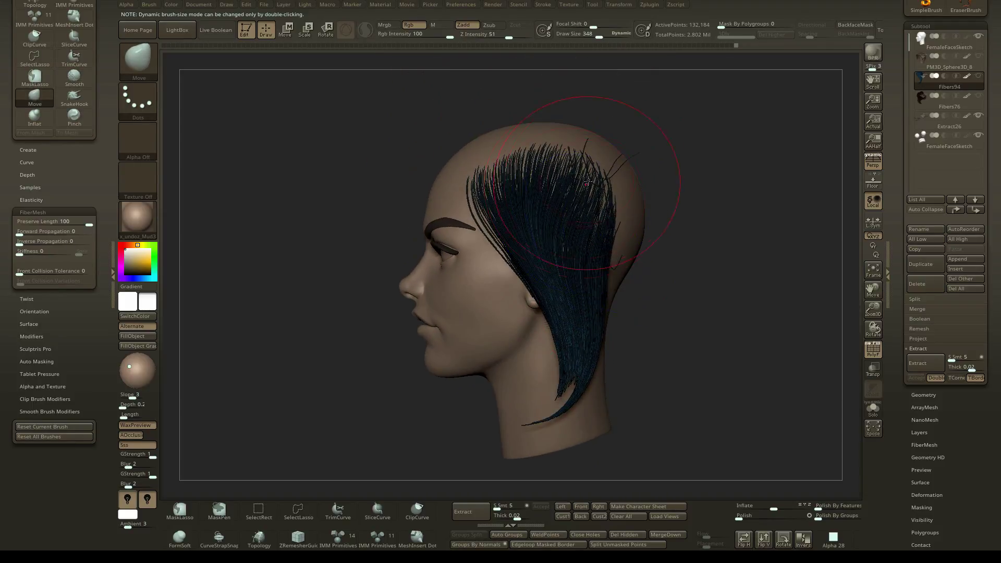
right_click_drag(592, 185, 570, 175)
left_click_drag(580, 159, 578, 183, "shift")
mouse_move(568, 208)
right_mouse_down()
mouse_move(608, 214)
mouse_move(553, 260)
right_mouse_up()
right_click_drag(616, 229, 628, 233)
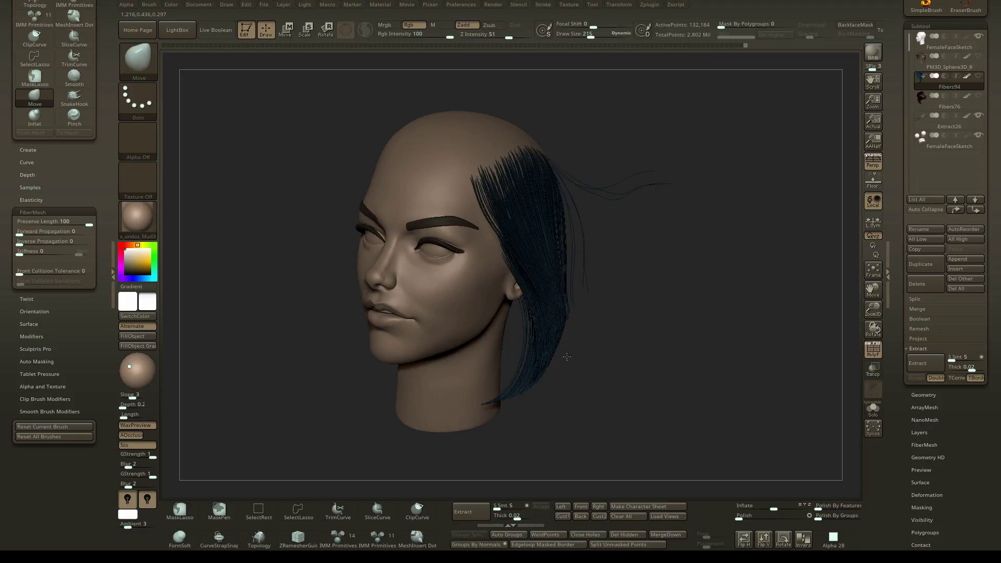
Set the Move draw size to 422 and pull the stray outer fibers down against the side hair.
key("shift")
mouse_move(615, 200)
left_mouse_down()
mouse_move(641, 197)
mouse_move(666, 165)
mouse_move(648, 224)
mouse_move(643, 196)
left_mouse_up()
key("]")
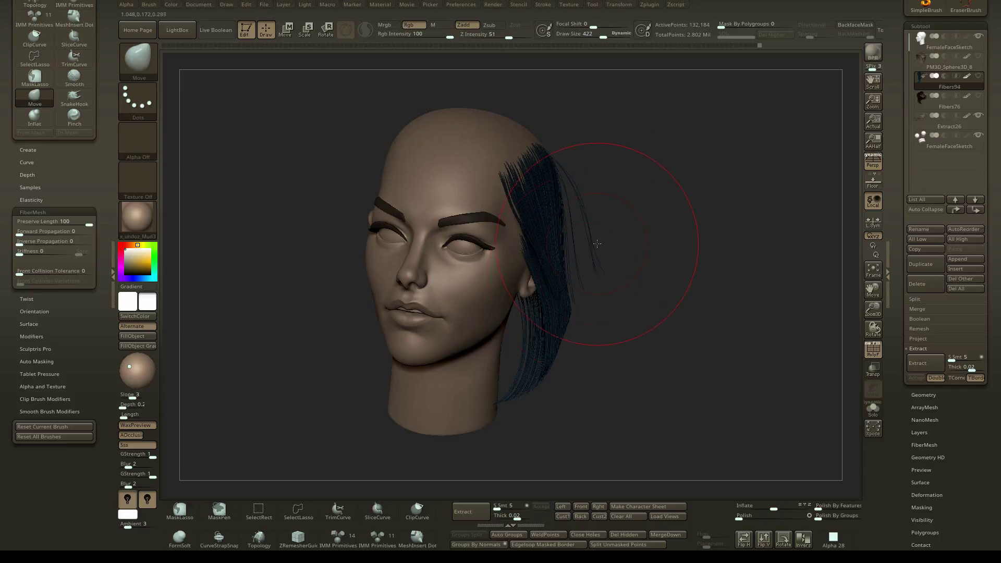
key("shift")
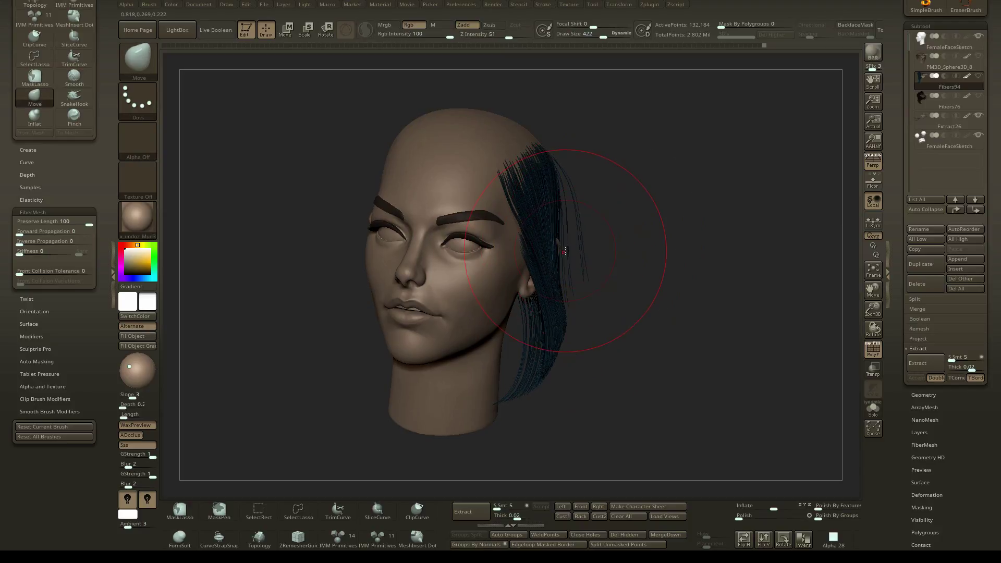
mouse_move(600, 245)
left_mouse_down()
mouse_move(544, 248)
mouse_move(604, 296)
left_mouse_up()
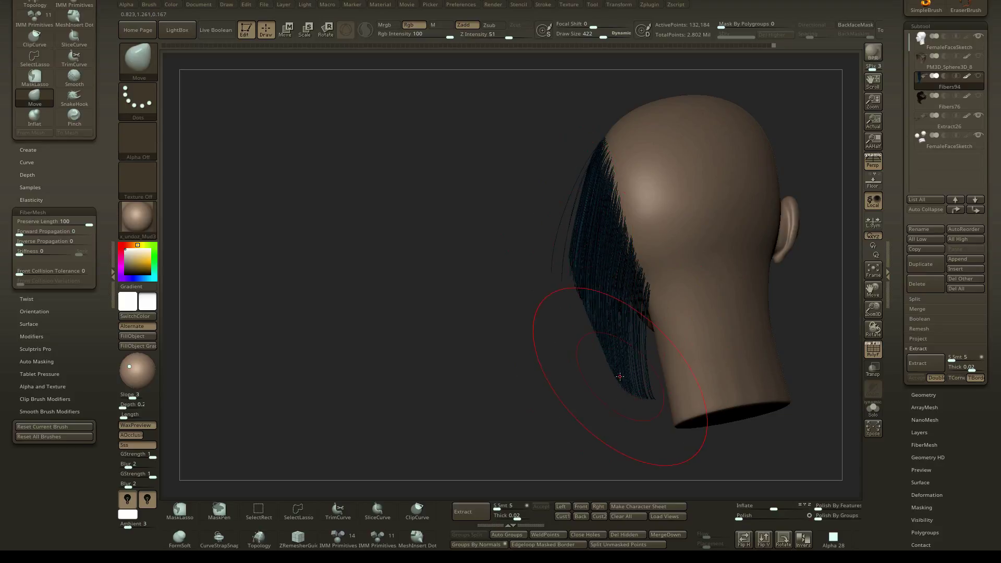
Move the lower hair ends in toward the neck and refine the outer contour of the side hair.
left_click_drag(620, 376, 648, 380)
mouse_move(603, 317)
left_mouse_down()
mouse_move(654, 304)
mouse_move(567, 344)
mouse_move(610, 364)
mouse_move(615, 272)
mouse_move(583, 295)
left_mouse_up()
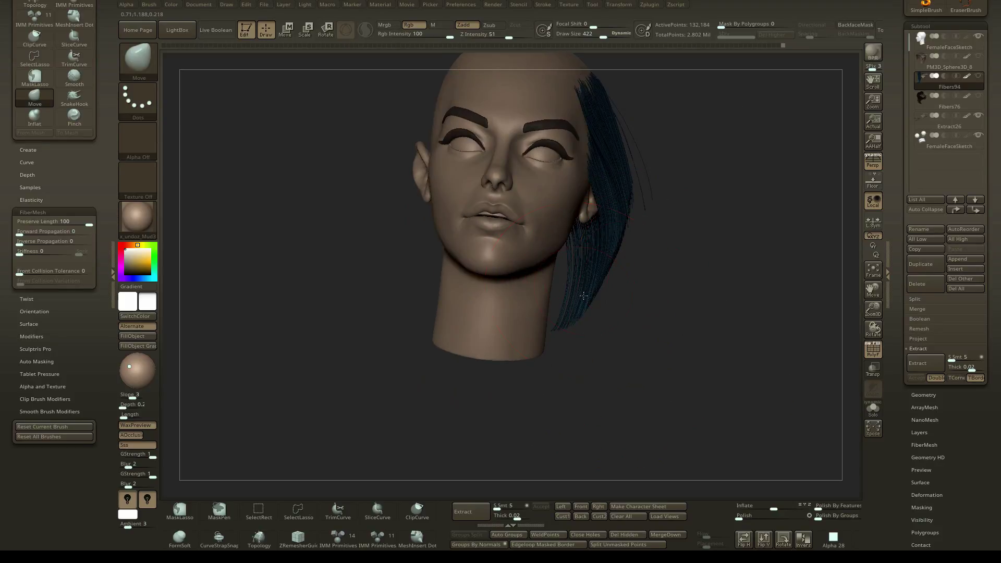
left_click_drag(630, 174, 585, 139)
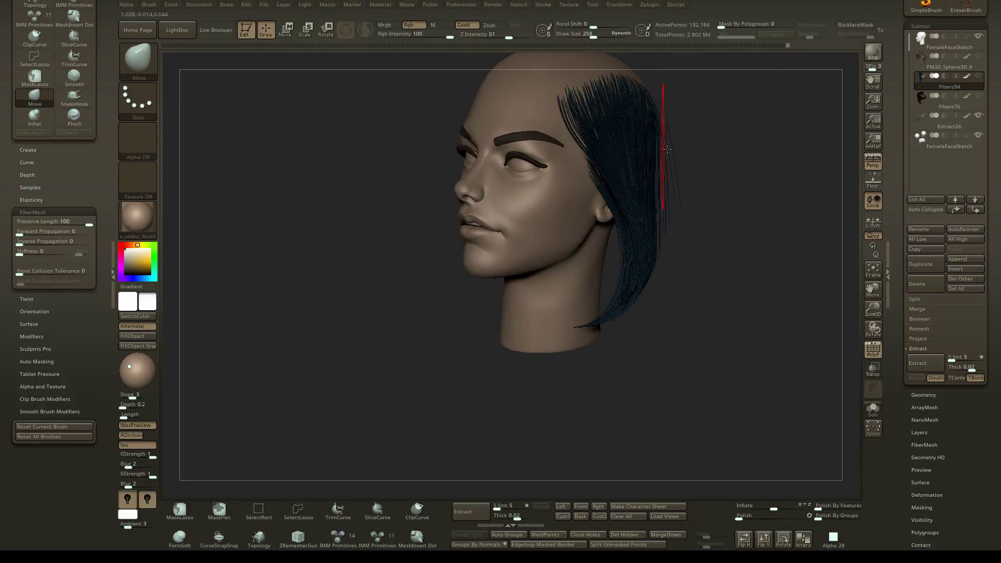
Show all hair groups to check the shape in context, then isolate the side hair group again.
left_click(703, 172, "ctrl+shift")
mouse_move(703, 172)
left_mouse_down()
mouse_move(603, 257)
mouse_move(579, 229)
mouse_move(500, 334)
mouse_move(646, 114)
mouse_move(568, 222)
left_mouse_up()
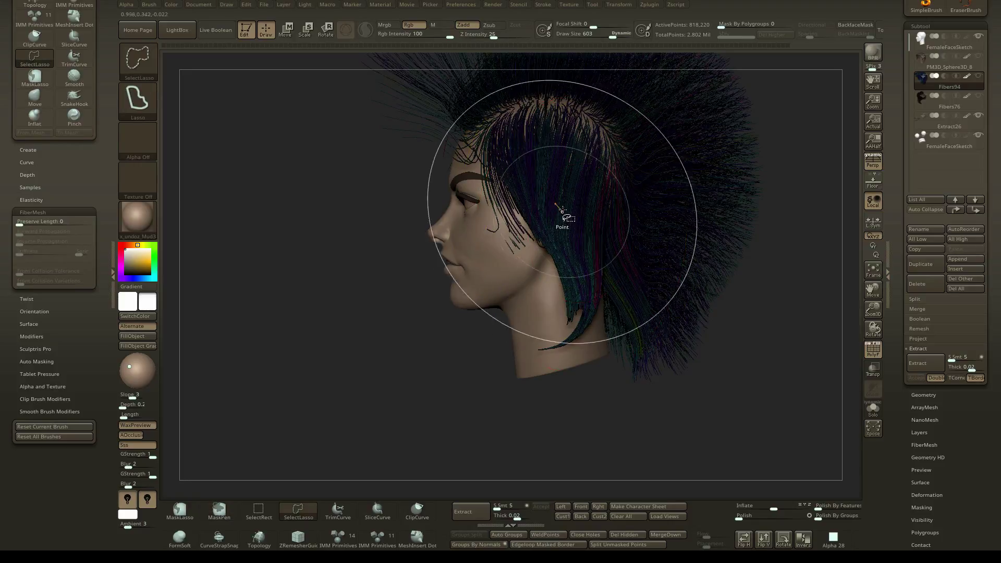
left_click(501, 242, "ctrl+shift")
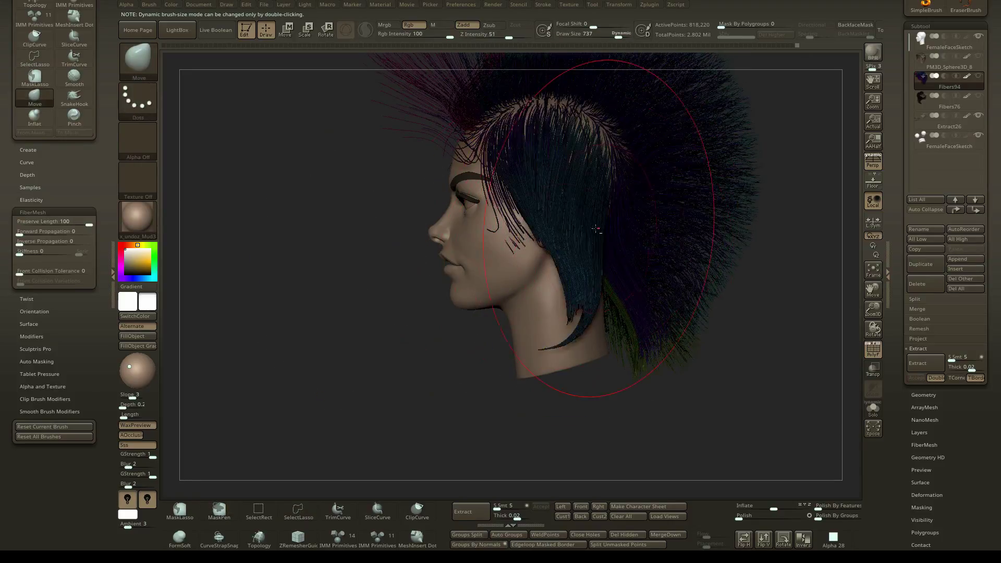
right_click_drag(607, 229, 544, 218)
left_click(542, 218, "ctrl+shift")
mouse_move(536, 216)
left_mouse_down("ctrl+alt+shift")
mouse_move(546, 250)
mouse_move(541, 266)
mouse_move(526, 258)
mouse_move(547, 252)
mouse_move(557, 276)
left_mouse_up("ctrl+alt+shift")
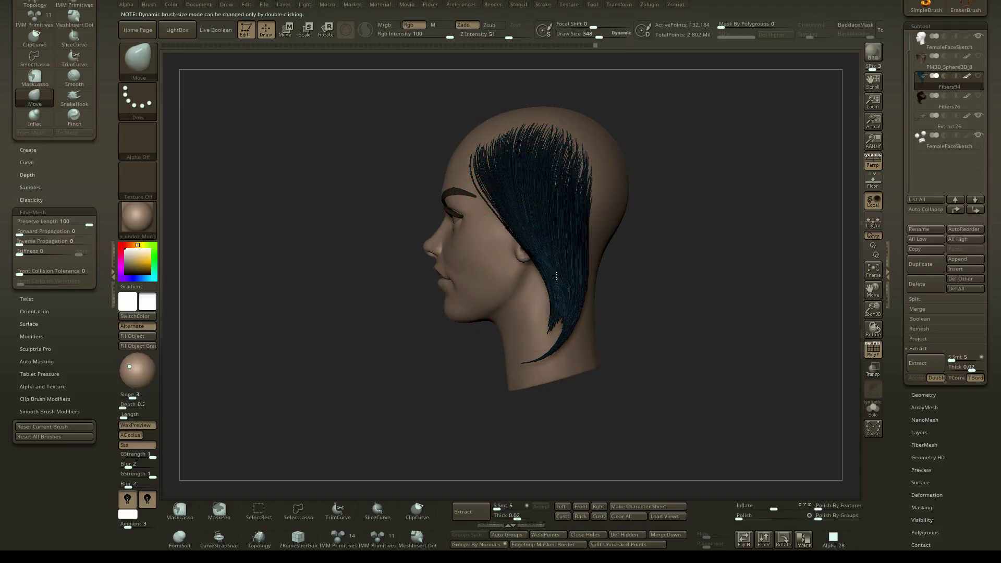
Move the front edge of the side hair at the temple, then reduce the Move draw size to 163.
right_click_drag(523, 238, 513, 227)
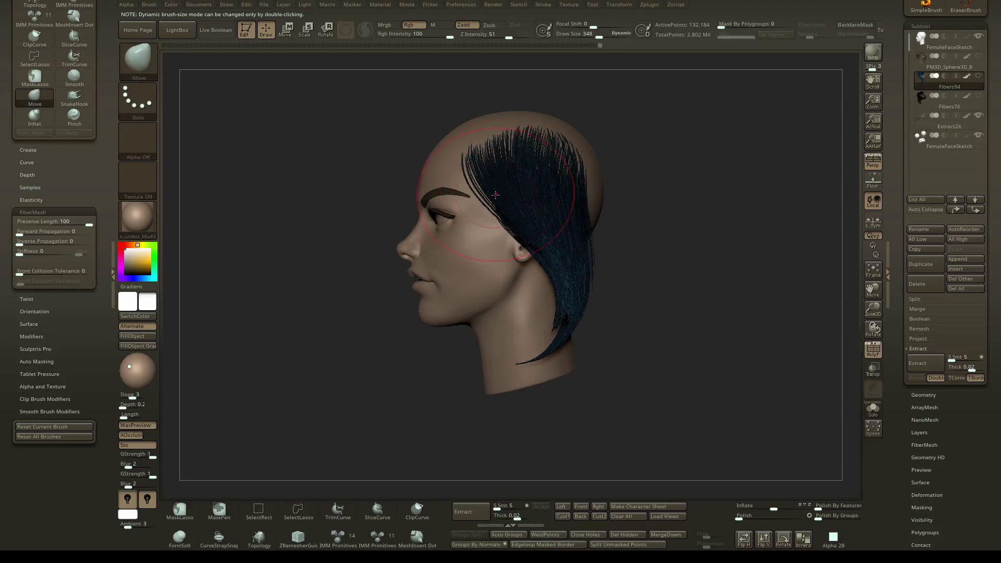
left_click_drag(495, 195, 488, 201)
right_click_drag(537, 204, 525, 201)
mouse_move(525, 200)
right_mouse_down("alt")
mouse_move(569, 221)
mouse_move(585, 211)
right_mouse_up("alt")
key("s")
left_click_drag(584, 211, 564, 211)
right_click_drag(564, 212, 534, 210, "alt")
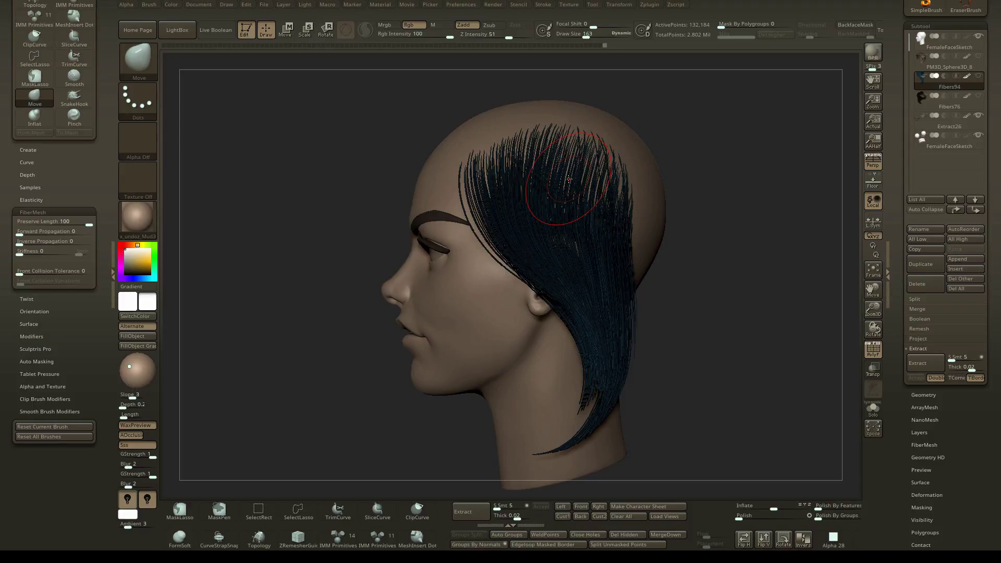
Compare with the finished hair in the Fibers76 subtool and return to the Fibers94 subtool.
left_click(931, 101)
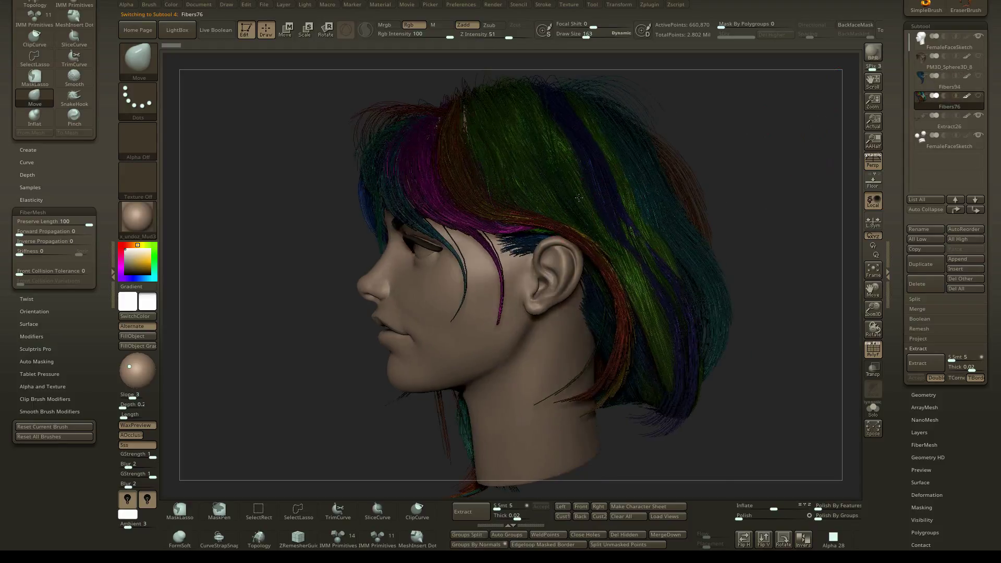
right_click_drag(692, 369, 678, 171)
left_click(939, 78)
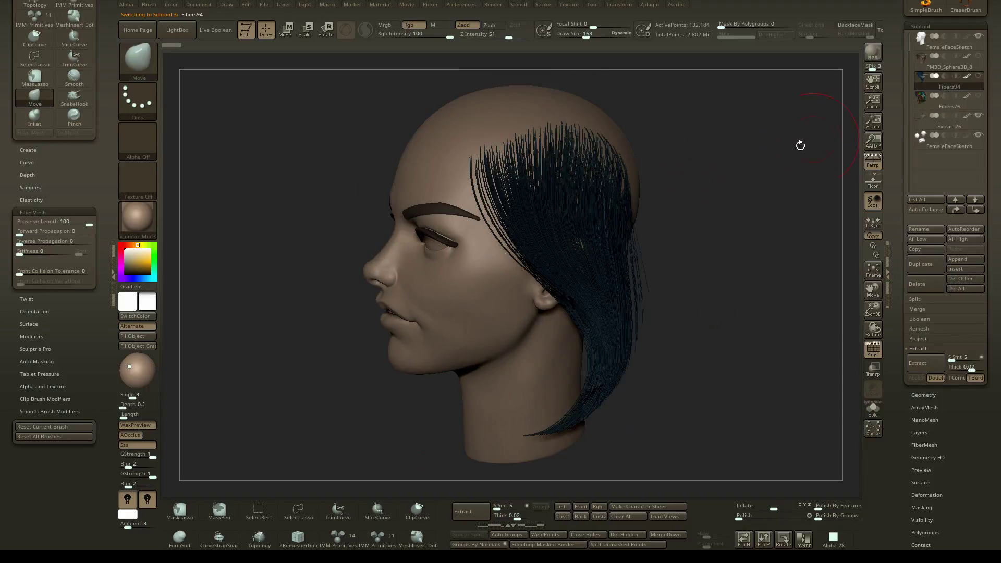
right_click_drag(797, 143, 518, 153)
mouse_move(583, 155)
right_mouse_down()
mouse_move(555, 169)
mouse_move(543, 154)
mouse_move(545, 174)
mouse_move(546, 162)
right_mouse_up()
Set the draw size to 90 and isolate a narrow strand of fibers from the upper part of the side hair.
key("ctrl")
key("s")
left_click(548, 174)
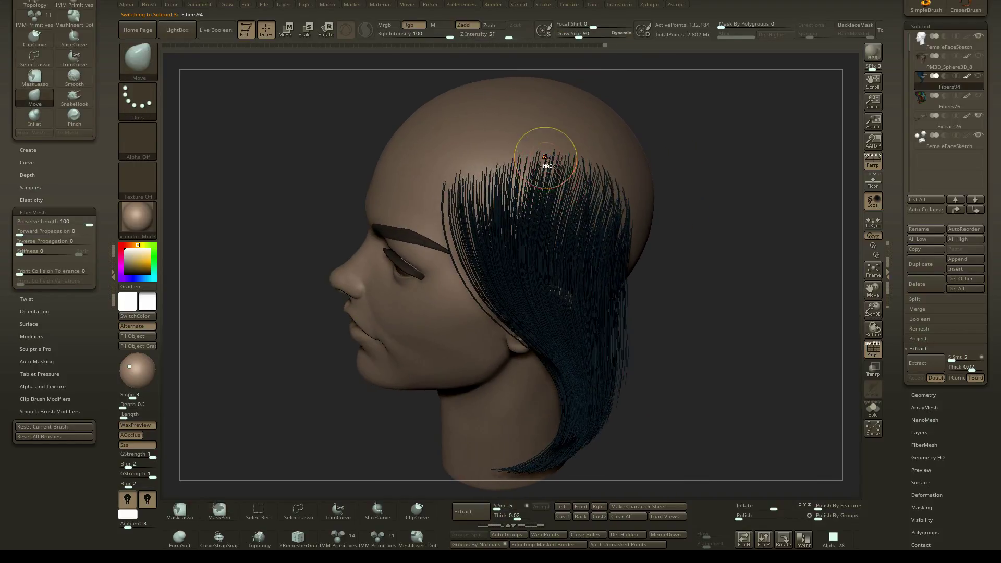
mouse_move(529, 124)
left_mouse_down("ctrl+shift")
mouse_move(556, 157)
mouse_move(589, 116)
left_mouse_up("ctrl+shift")
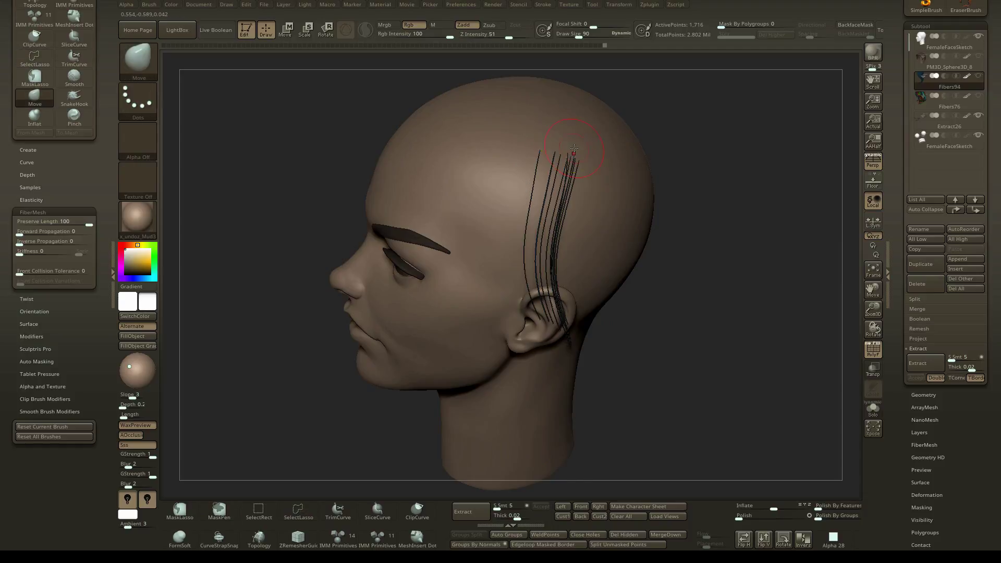
right_click_drag(594, 162, 598, 144)
left_click(598, 144, "ctrl+shift")
mouse_move(596, 123)
left_mouse_down("ctrl+shift")
mouse_move(610, 173)
mouse_move(607, 163)
left_mouse_up("ctrl+shift")
Switch to the Pinch brush with draw size 281 and pinch the isolated strand together toward the ear.
mouse_move(608, 163)
right_mouse_down()
mouse_move(578, 151)
mouse_move(545, 177)
right_mouse_up()
mouse_move(568, 242)
right_mouse_down()
mouse_move(558, 246)
mouse_move(569, 236)
mouse_move(547, 213)
right_mouse_up()
key("b")
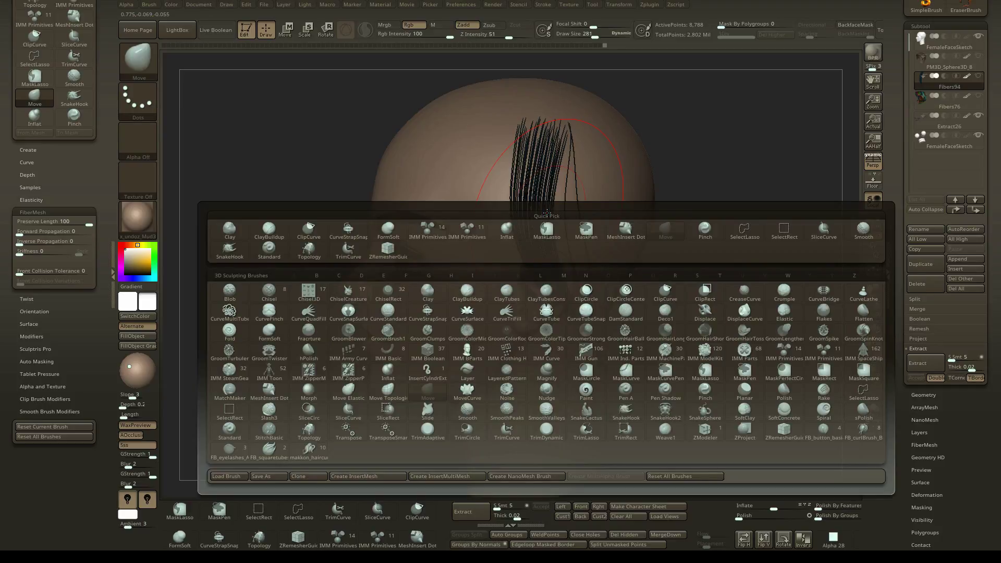
key("p")
key("i")
left_click_drag(542, 186, 603, 295)
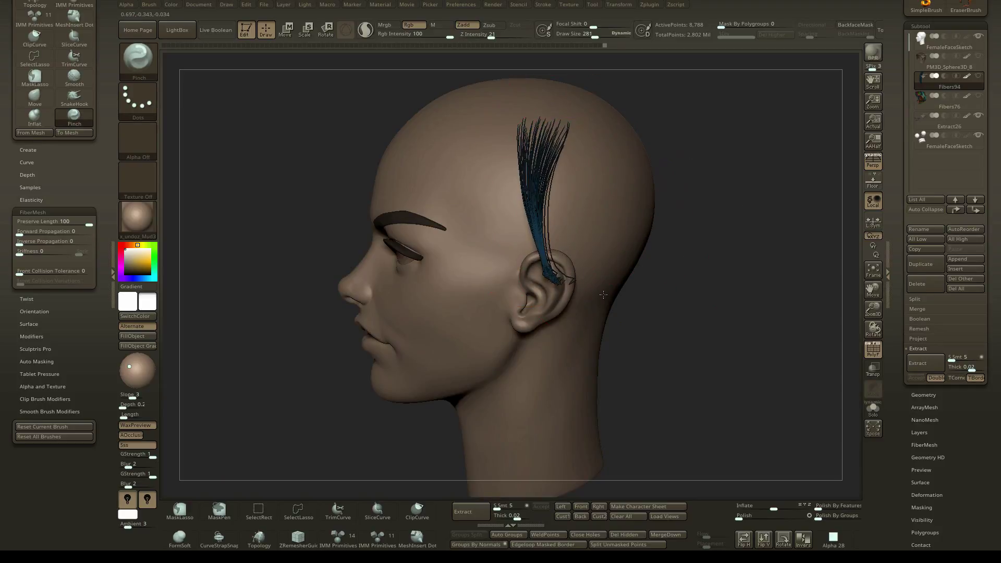
Set the Pinch draw size to 182 and smooth the gathered lower end of the isolated strand beside the ear.
key("s")
left_click(584, 316)
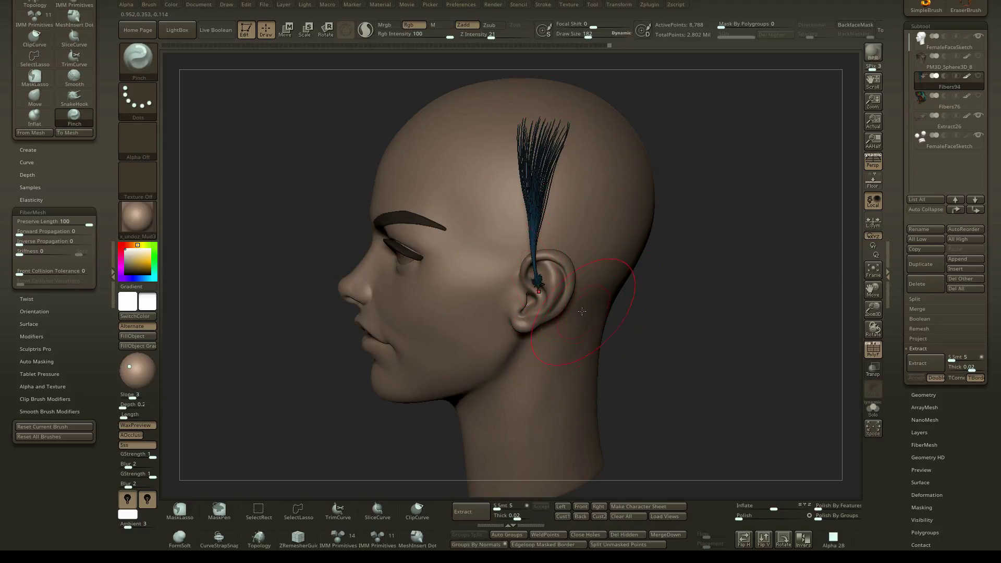
left_click_drag(529, 285, 525, 237, "shift")
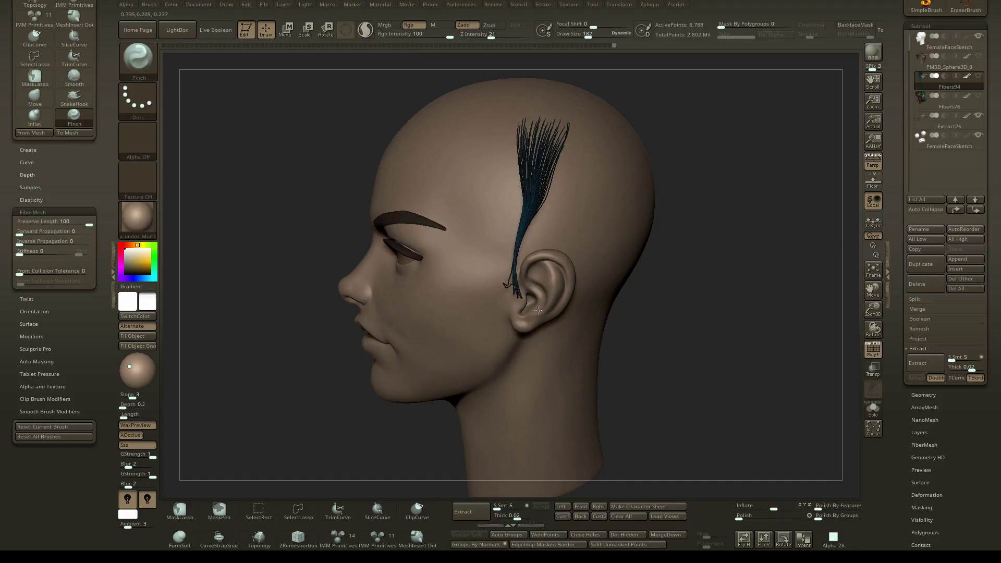
mouse_move(541, 290)
left_mouse_down("shift")
mouse_move(528, 244)
mouse_move(514, 262)
left_mouse_up("shift")
right_click_drag(543, 287, 524, 273)
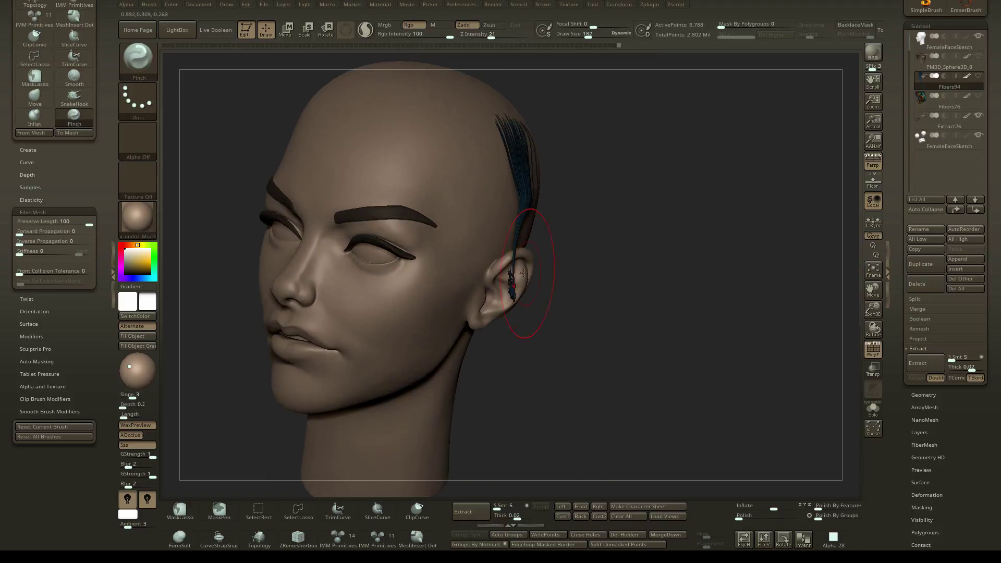
left_click_drag(511, 289, 515, 267, "shift")
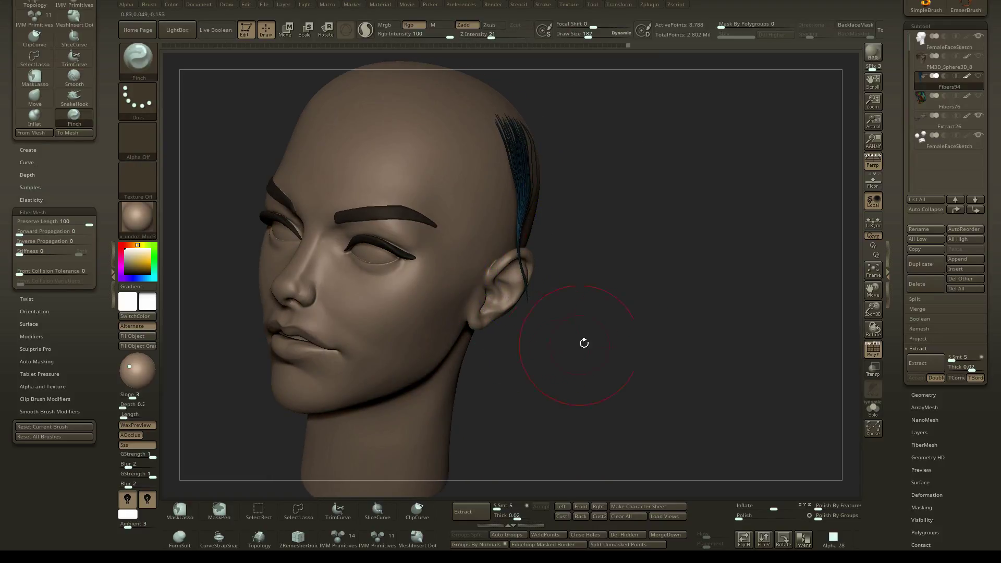
Switch to the Move brush and pull the strand's lower end back over the ear toward the back of the head, using draw size 215.
mouse_move(583, 343)
right_mouse_down("shift")
mouse_move(551, 289)
mouse_move(553, 267)
right_mouse_up("shift")
key("b")
key("m")
key("v")
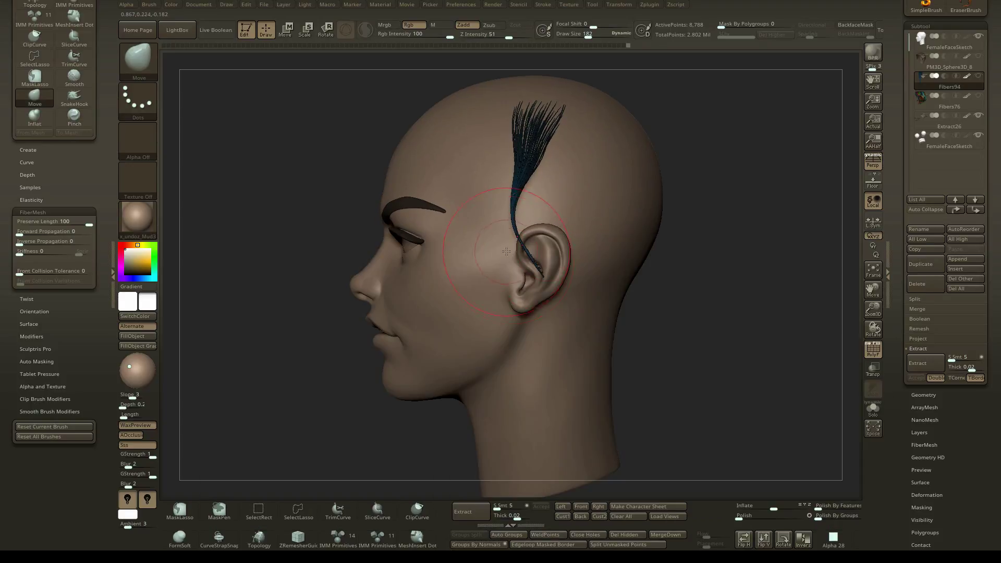
mouse_move(551, 277)
left_mouse_down()
mouse_move(614, 258)
mouse_move(599, 255)
mouse_move(614, 263)
mouse_move(651, 251)
left_mouse_up()
key("s")
key("s")
left_click_drag(604, 229, 542, 208)
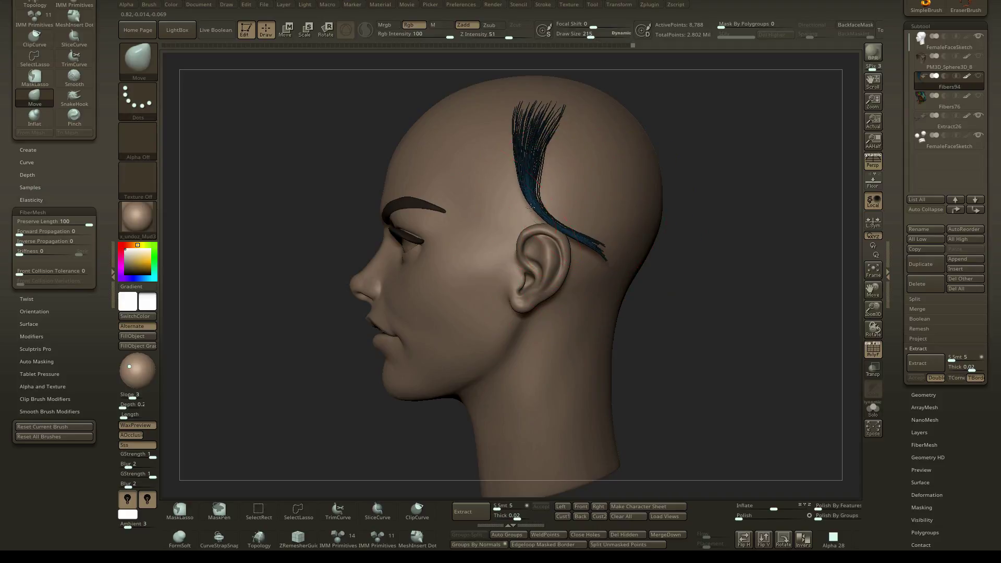
Reshape the isolated strand above and behind the ear with the Move brush, using draw sizes 603 and 339.
left_click(688, 177, "ctrl+shift")
right_click_drag(646, 219, 524, 201, "ctrl")
left_click(589, 209, "ctrl+shift")
key("s")
left_click_drag(525, 199, 546, 200)
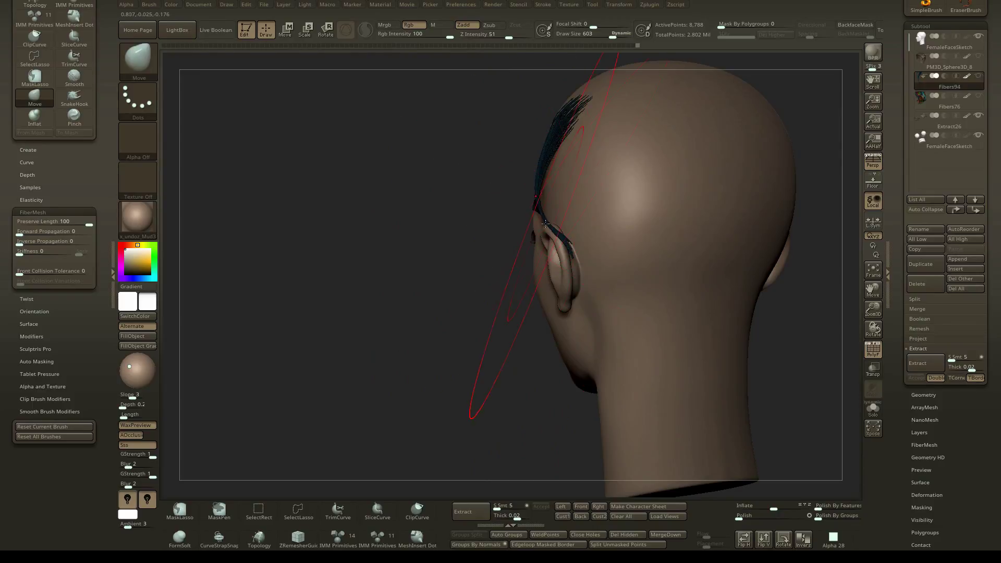
key("s")
mouse_move(551, 240)
left_mouse_down()
mouse_move(531, 239)
mouse_move(532, 230)
left_mouse_up()
right_click_drag(495, 234, 558, 239)
key("s")
left_click_drag(559, 240, 552, 239)
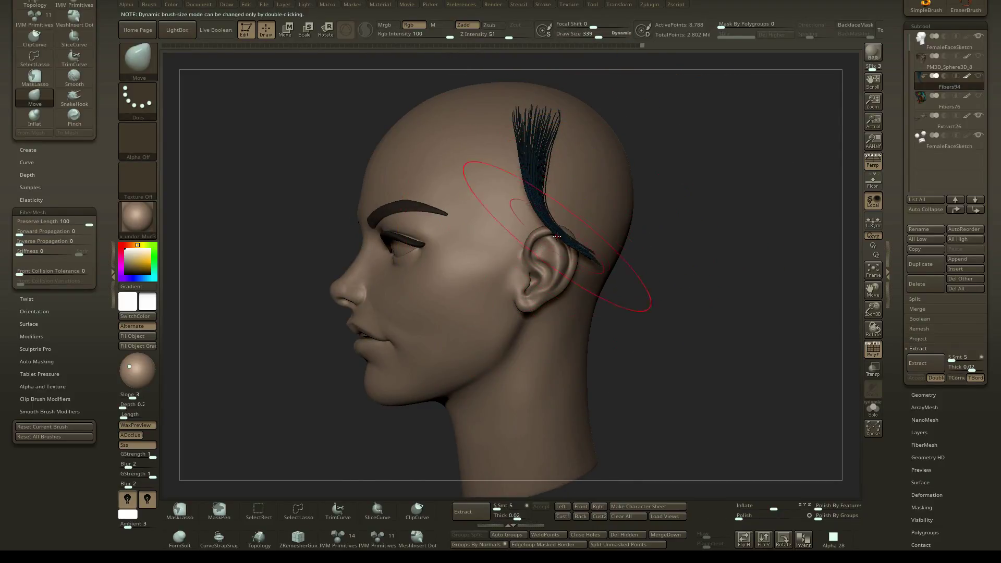
Show all the fibers, set the draw size to 188, and isolate the strand above the ear again.
left_click(640, 230, "ctrl+shift")
right_click_drag(641, 230, 518, 150)
key("s")
left_click_drag(526, 199, 518, 198)
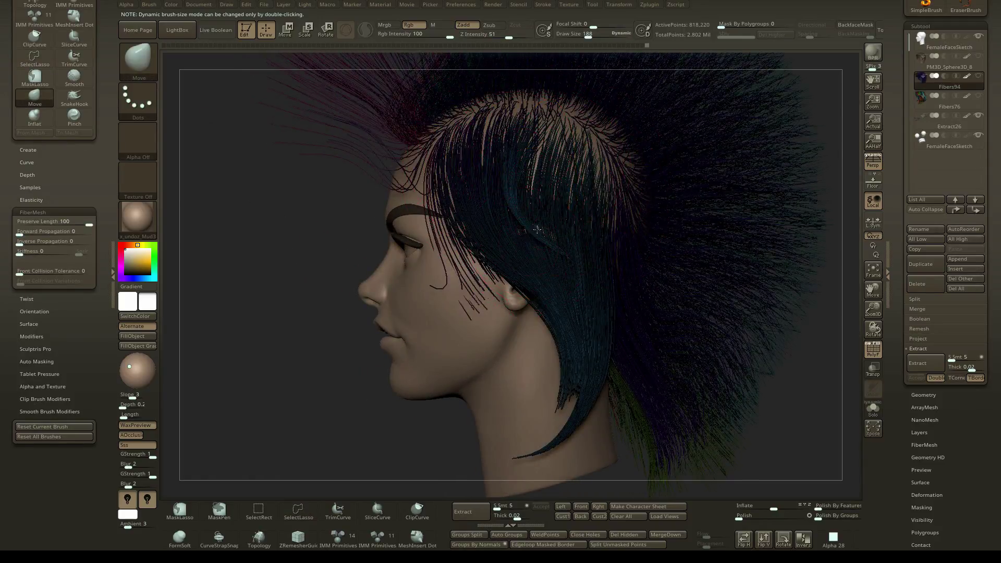
mouse_move(537, 230)
right_mouse_down()
mouse_move(547, 230)
mouse_move(537, 229)
mouse_move(547, 216)
right_mouse_up()
left_click(535, 229, "ctrl+shift")
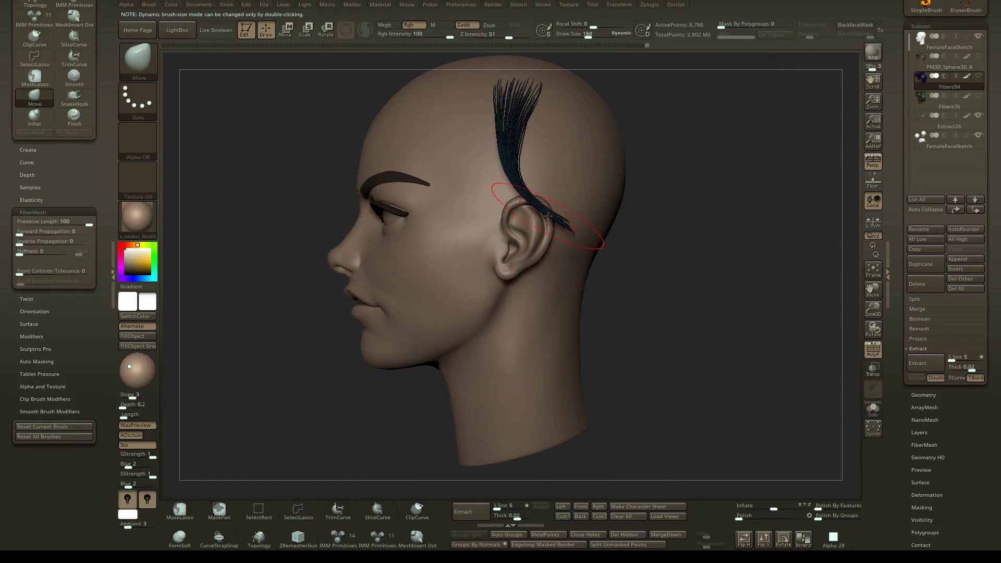
Switch to the GroomLengthen brush with draw size 394 and Z Intensity 30.
key("bracketright")
key("b")
key("g")
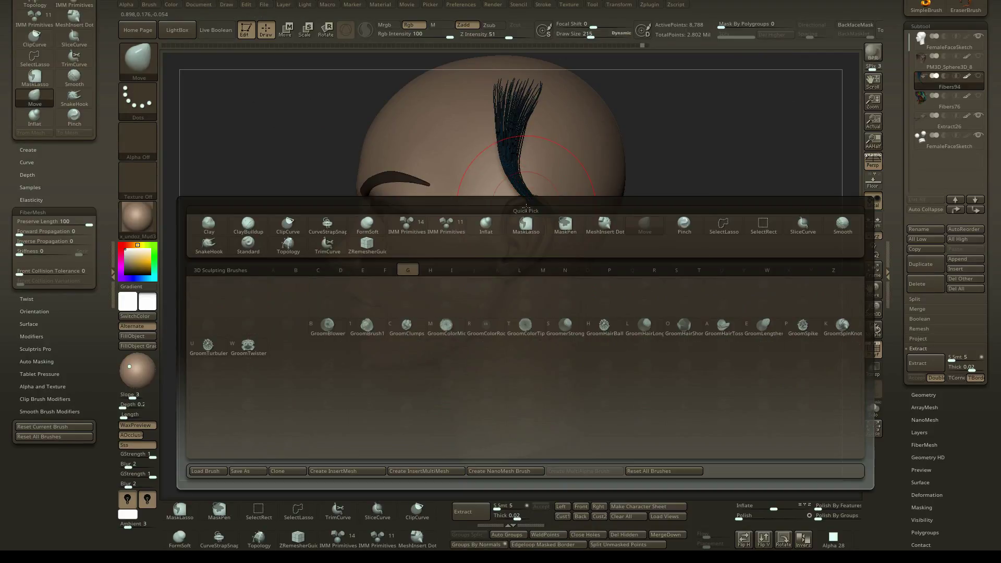
left_click(762, 326)
key("s")
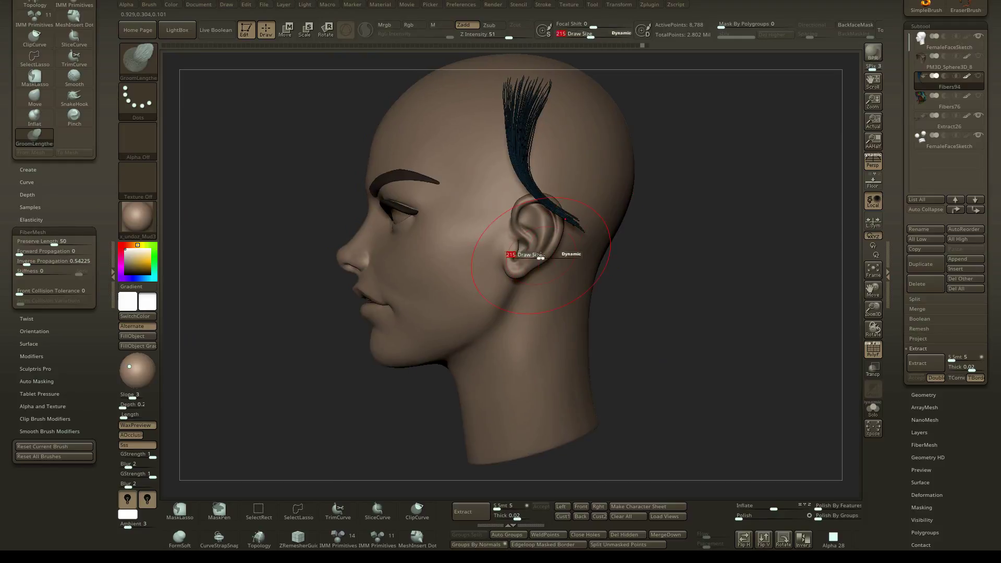
left_click_drag(541, 255, 562, 215)
left_click_drag(508, 37, 503, 35)
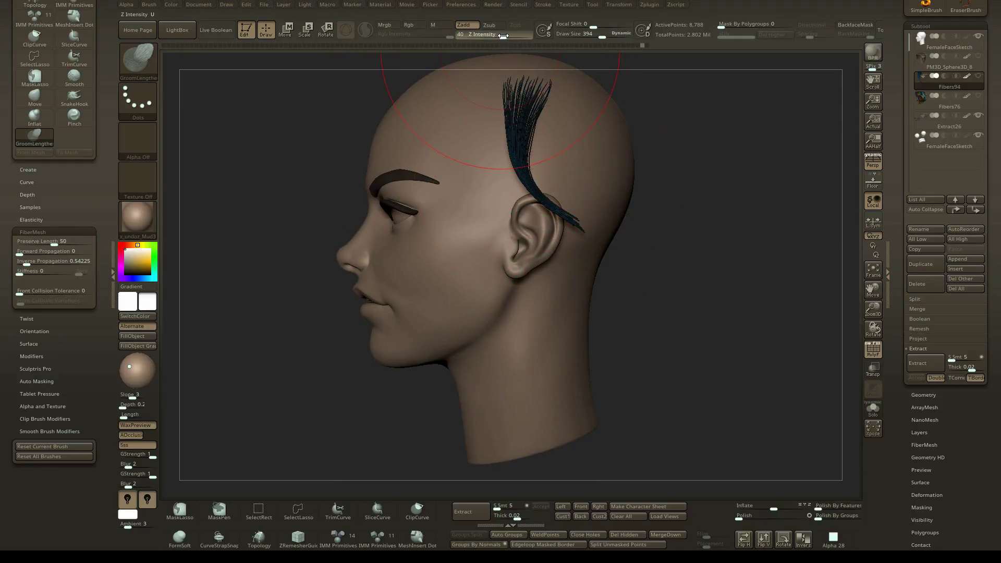
right_click_drag(608, 230, 579, 234)
left_click_drag(578, 235, 579, 268)
key("ctrl+z")
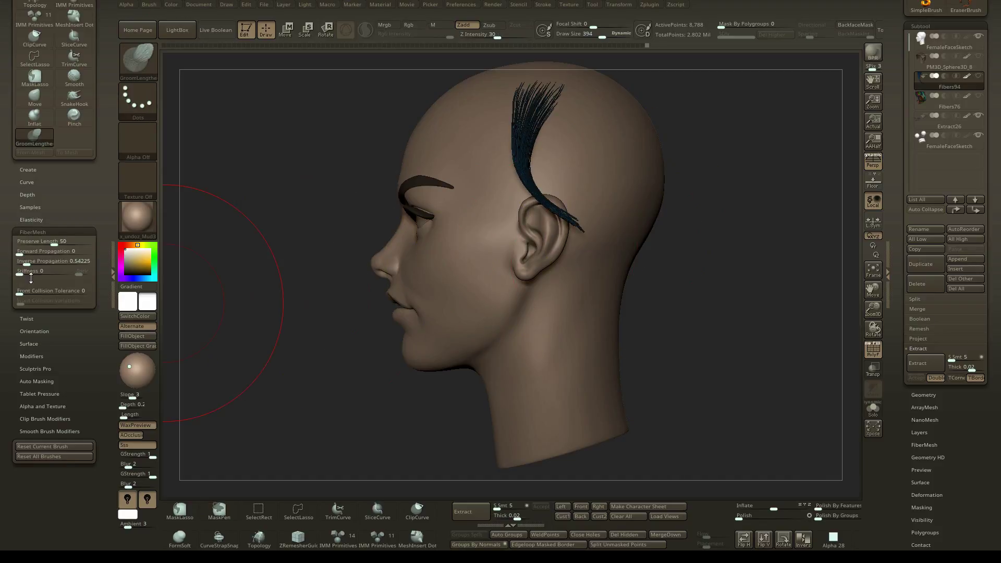
Set the brush's FiberMesh Stiffness to 50 and lengthen the strand behind the ear down toward the neck.
right_click_drag(523, 223, 482, 244, "alt")
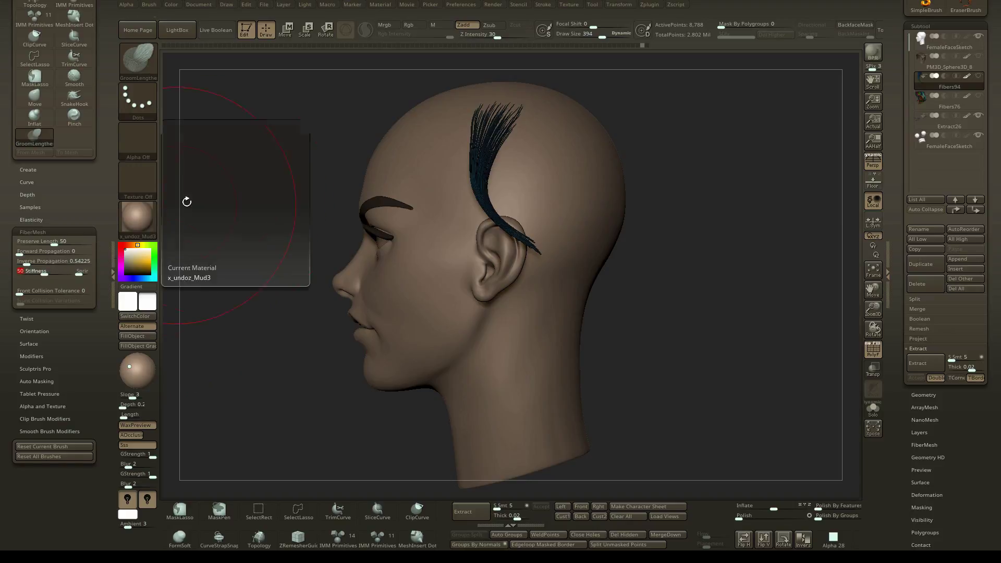
left_click_drag(536, 245, 536, 473)
mouse_move(480, 220)
left_mouse_down()
mouse_move(524, 283)
mouse_move(484, 258)
mouse_move(683, 298)
left_mouse_up()
mouse_move(550, 295)
left_mouse_down()
mouse_move(513, 363)
mouse_move(328, 500)
left_mouse_up()
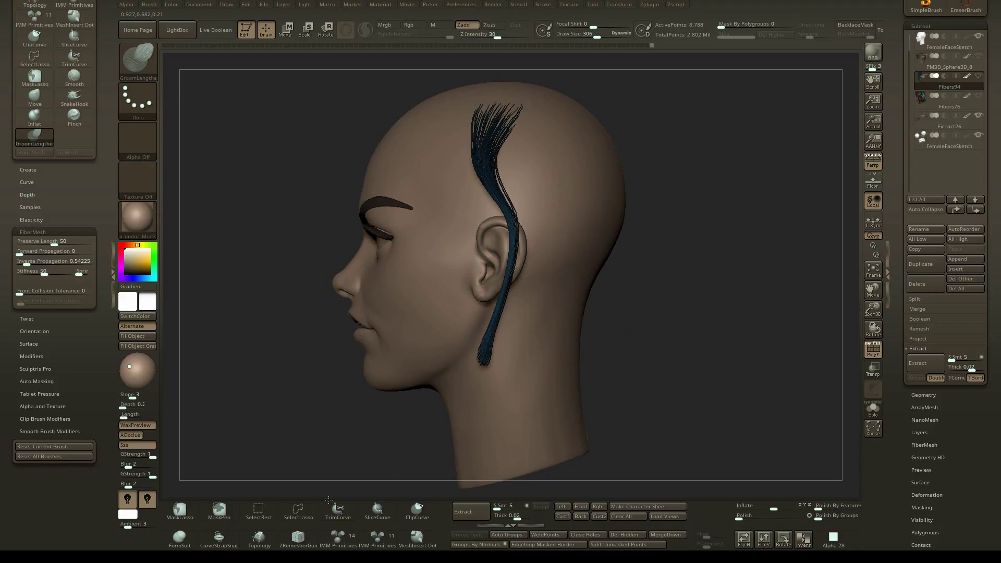
left_click_drag(519, 242, 490, 338)
mouse_move(528, 366)
left_mouse_down()
mouse_move(541, 304)
mouse_move(568, 290)
mouse_move(646, 301)
left_mouse_up()
Set the draw size to 236, curve the lengthened strand outward behind the ear, and smooth its lower part.
key("s")
left_click(567, 286)
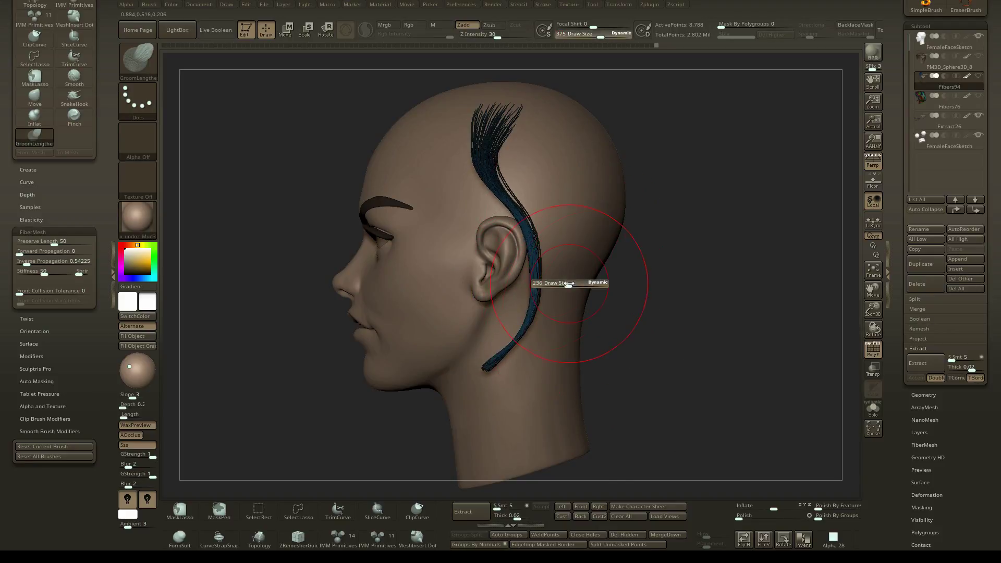
left_click_drag(541, 273, 558, 275)
right_click_drag(557, 275, 583, 276)
mouse_move(536, 254)
left_mouse_down("shift")
mouse_move(546, 308)
mouse_move(491, 371)
left_mouse_up("shift")
right_click_drag(542, 312, 576, 268, "alt")
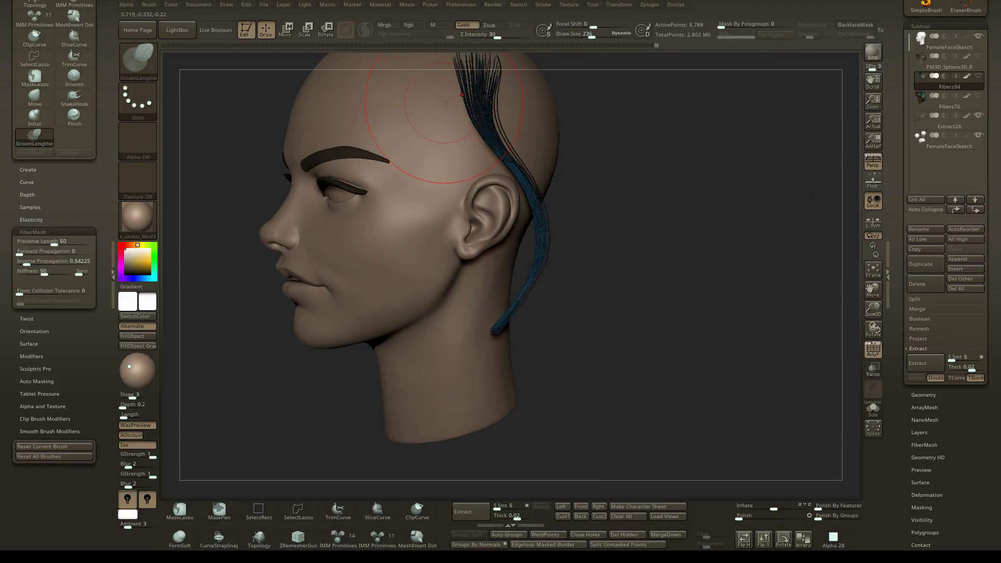
Switch back to the Move brush and smooth the lower part of the strand behind the ear.
key("n")
key("b")
key("m")
key("v")
right_click_drag(575, 184, 539, 189)
mouse_move(538, 280)
left_mouse_down("shift")
mouse_move(540, 256)
mouse_move(527, 305)
left_mouse_up("shift")
right_click_drag(520, 343, 515, 305)
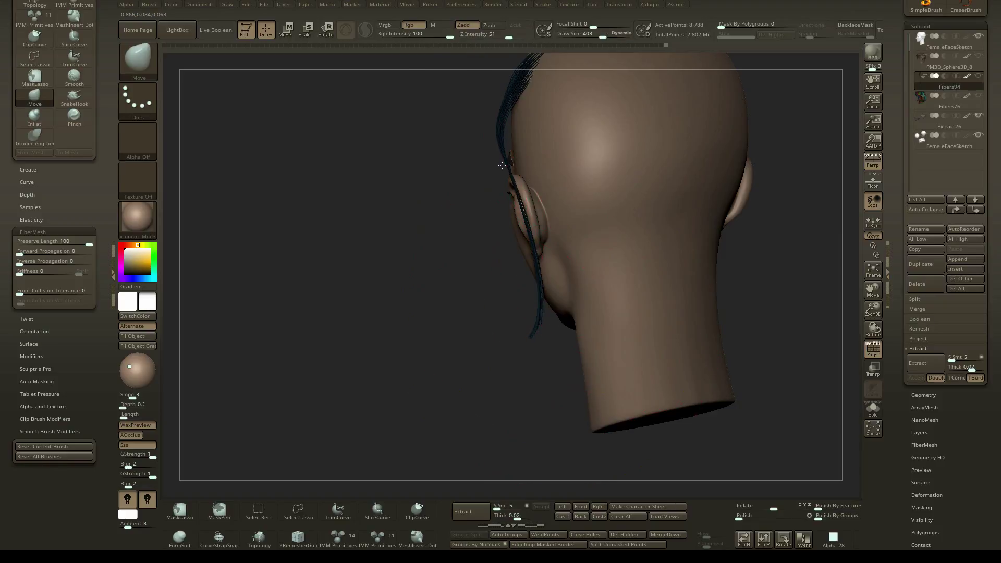
Briefly show the Fibers76 subtool to compare the strand with the finished hair, and hide it again.
right_click_drag(502, 165, 636, 210)
left_click(978, 95)
right_click_drag(521, 195, 567, 203)
left_click(978, 95)
Move the strand's lower length closer to the back of the neck, using draw sizes 297 and 229.
key("s")
left_click_drag(563, 236, 556, 237)
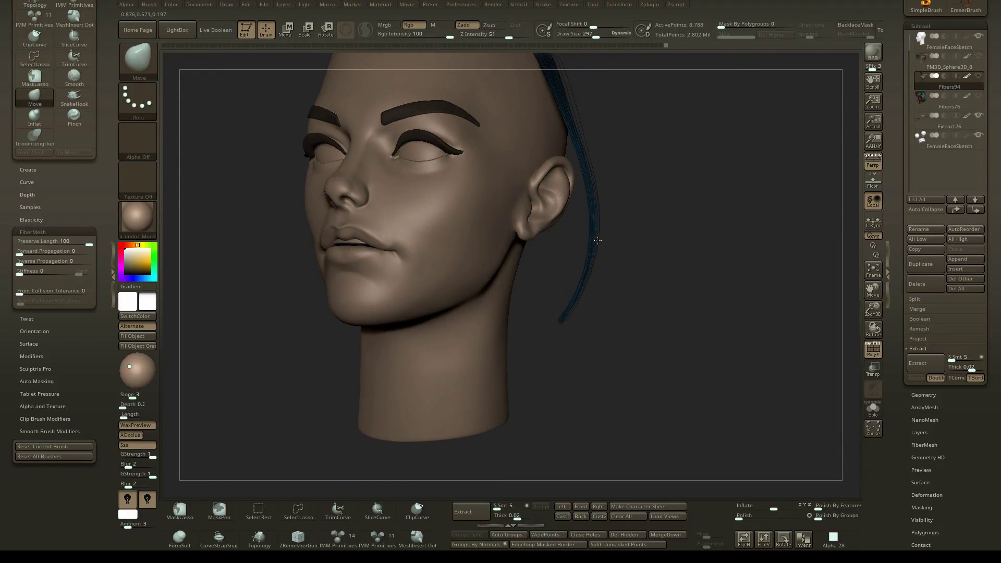
right_click_drag(597, 240, 531, 293)
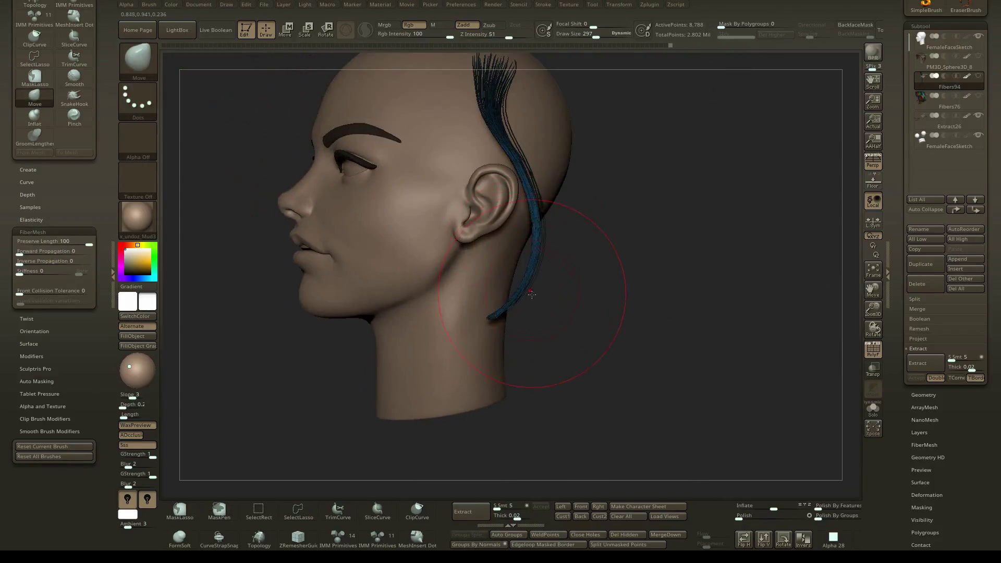
key("bracketleft")
key("bracketleft")
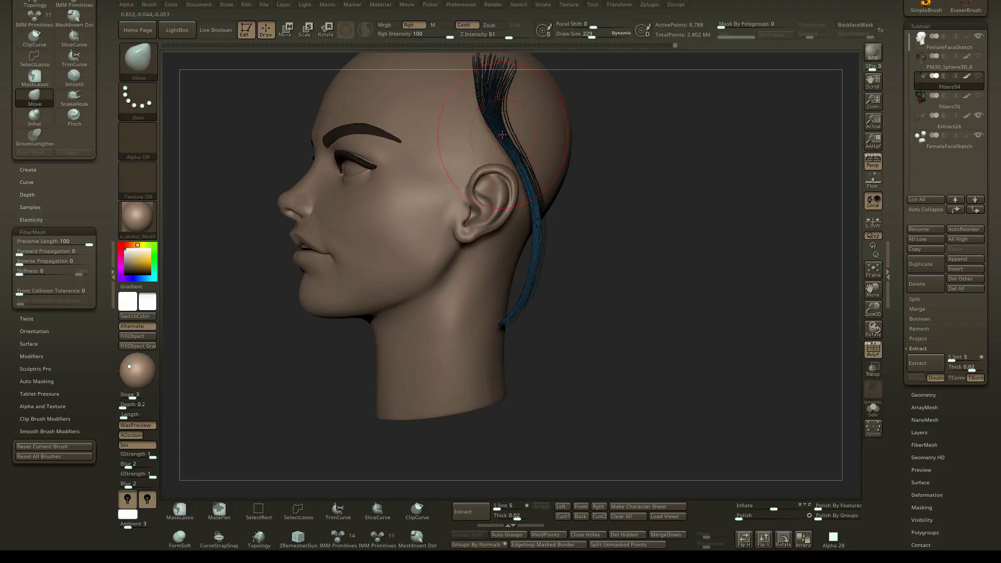
mouse_move(520, 127)
right_mouse_down()
mouse_move(558, 313)
mouse_move(526, 303)
right_mouse_up()
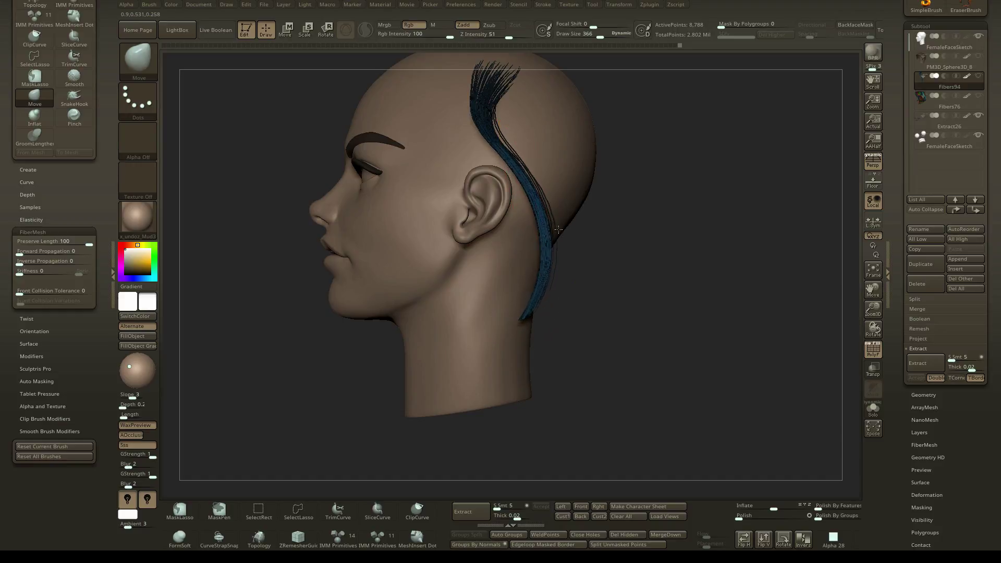
mouse_move(664, 266)
right_mouse_down()
mouse_move(600, 228)
mouse_move(621, 223)
right_mouse_up()
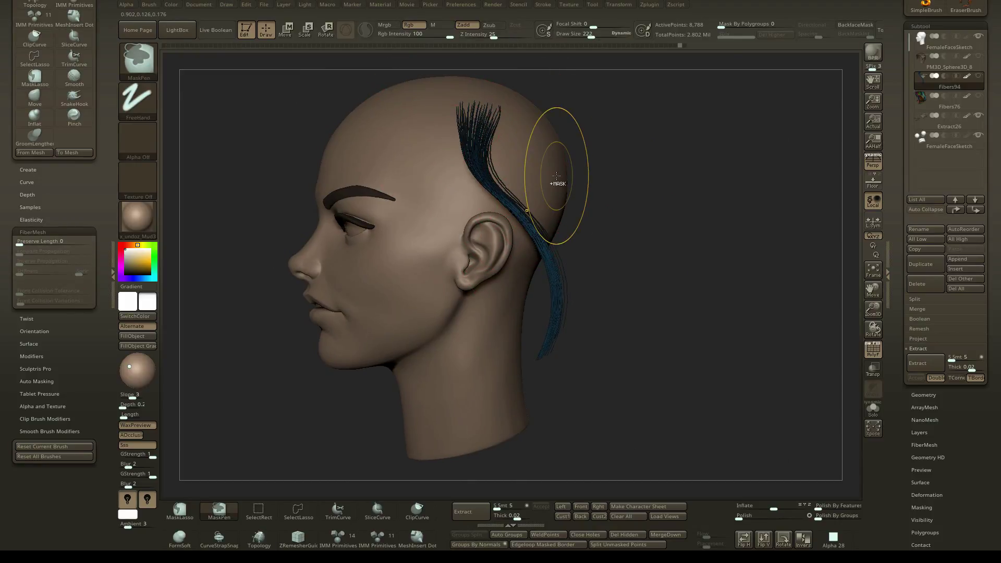
Assign the isolated strand to its own polygroup, check it among all the fibers, and isolate it again.
key("ctrl+w")
left_click_drag(584, 183, 588, 232)
right_click_drag(588, 232, 545, 214)
left_click(584, 230, "ctrl+shift")
left_click(444, 184, "ctrl+shift")
right_click_drag(454, 189, 526, 227, "alt")
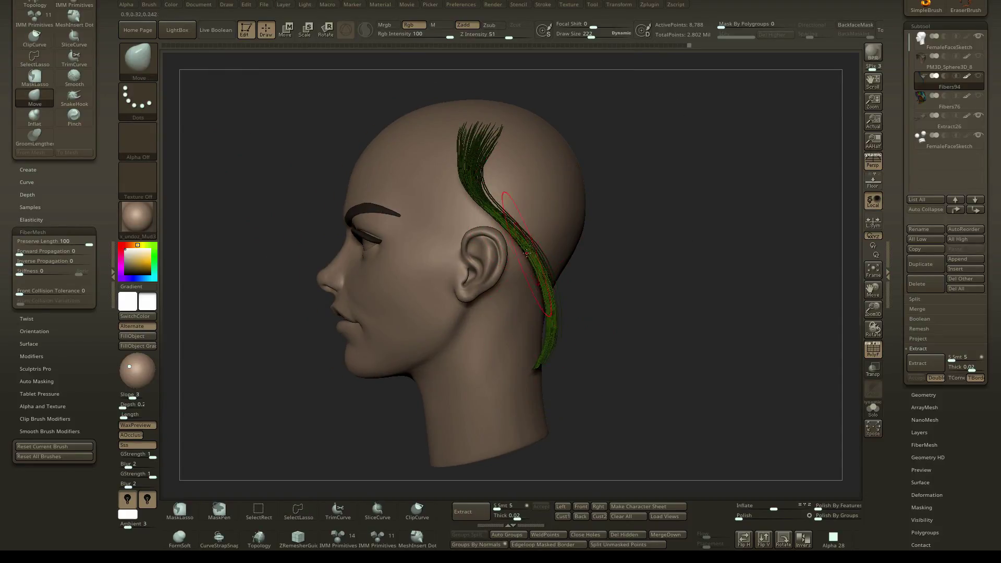
Set the Move draw size to 243 and bend the green strand outward around the ear, curving its tip toward the neck.
right_click_drag(555, 296, 556, 363)
key("s")
left_click_drag(621, 322, 614, 322)
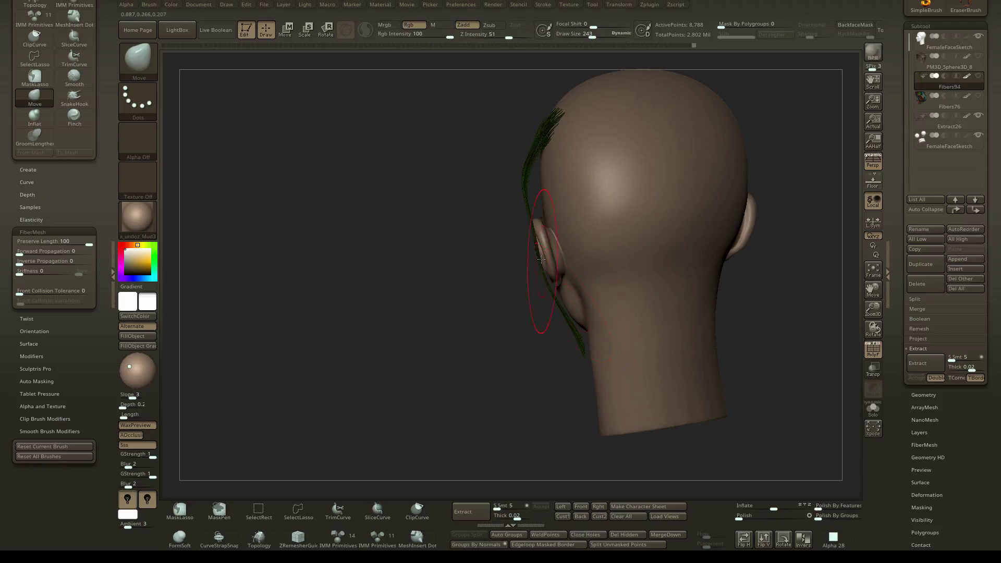
right_click_drag(531, 238, 560, 302)
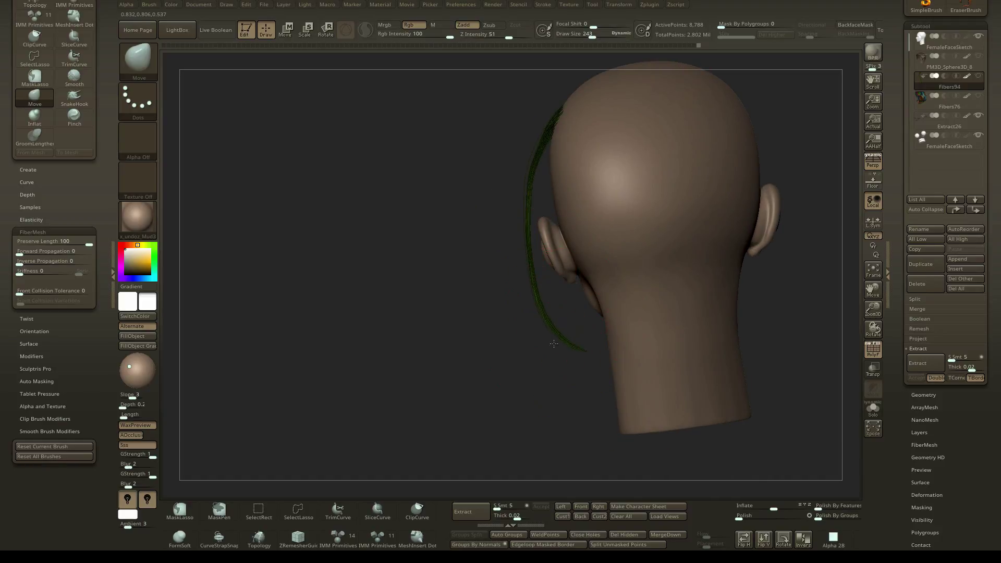
right_click_drag(553, 343, 610, 247)
Show all the fiber groups again and quick-save the project.
left_click(616, 313, "ctrl+shift")
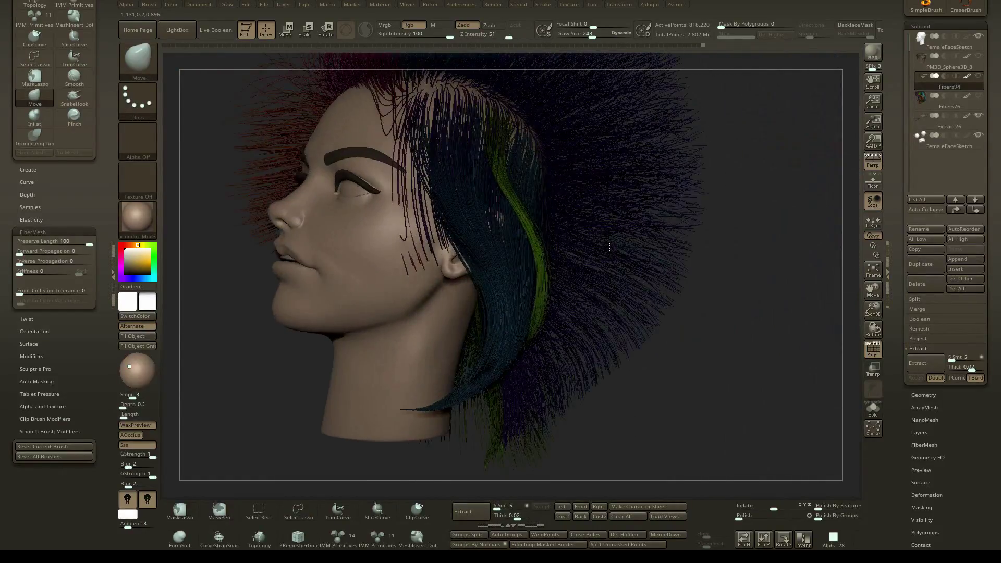
right_click_drag(503, 231, 571, 272, "alt")
key("ctrl+s")
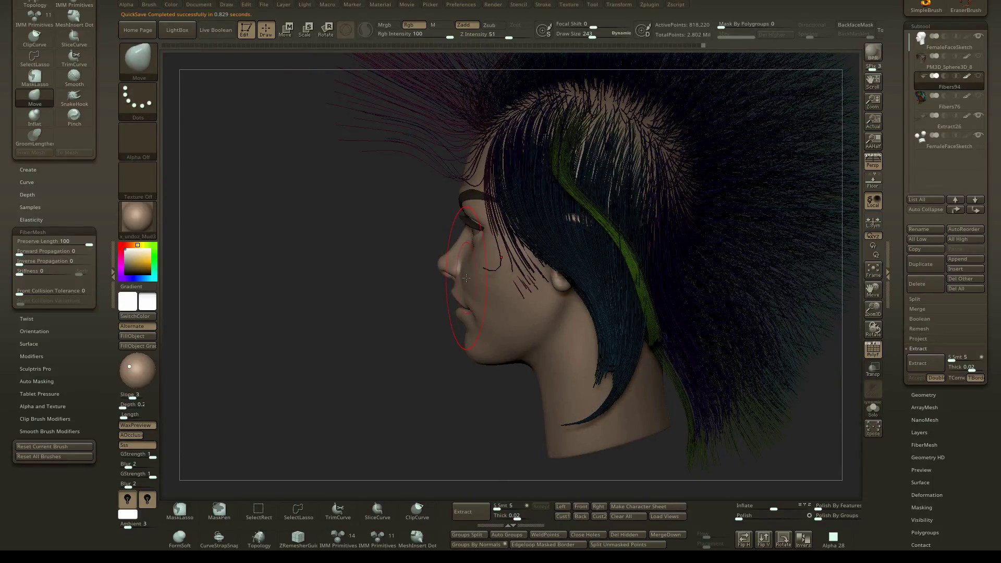
Adjust the side hair near the temple with the Move brush, using draw sizes 306 and 215.
mouse_move(573, 216)
right_mouse_down()
mouse_move(459, 238)
mouse_move(625, 239)
mouse_move(505, 245)
right_mouse_up()
key("s")
left_click_drag(503, 245, 509, 246)
right_click_drag(540, 245, 520, 245)
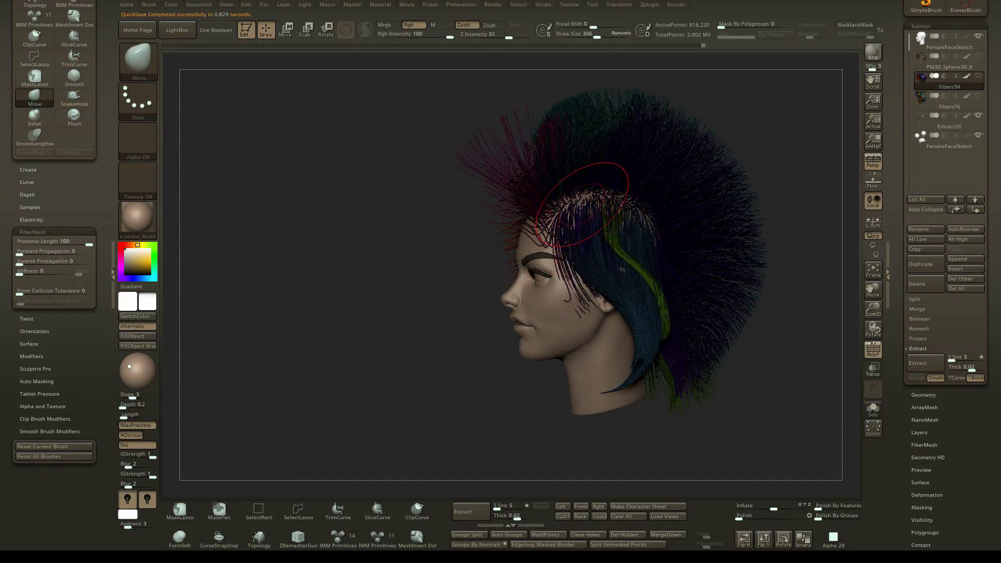
mouse_move(667, 166)
right_mouse_down()
mouse_move(706, 180)
mouse_move(502, 195)
mouse_move(571, 251)
mouse_move(574, 219)
right_mouse_up()
key("s")
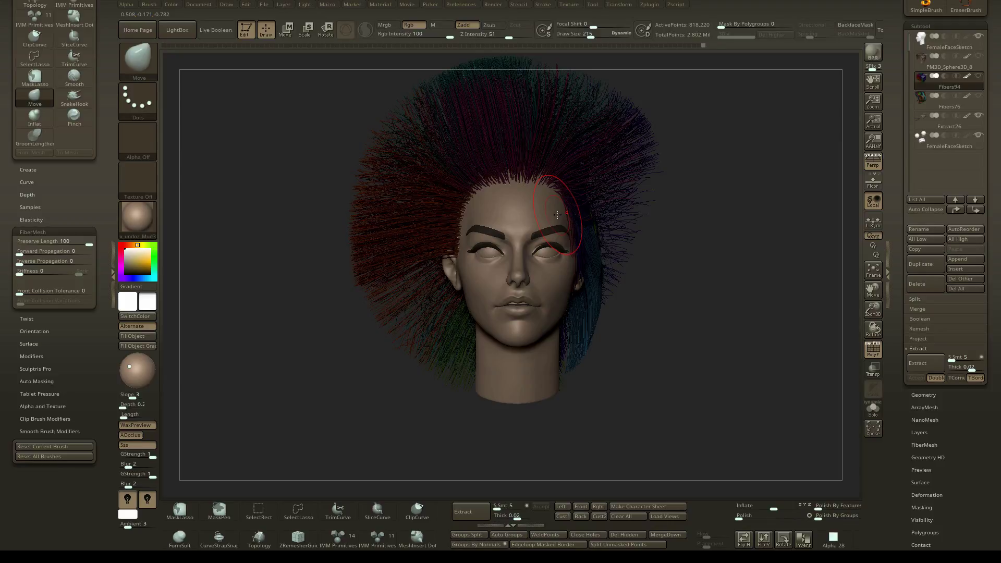
Set the Move draw size to 163 and comb the front hairline fibers at the temple down toward the ear.
mouse_move(557, 214)
right_mouse_down()
mouse_move(531, 216)
mouse_move(552, 255)
right_mouse_up()
key("s")
left_click_drag(565, 232, 561, 232)
right_click_drag(583, 226, 537, 226)
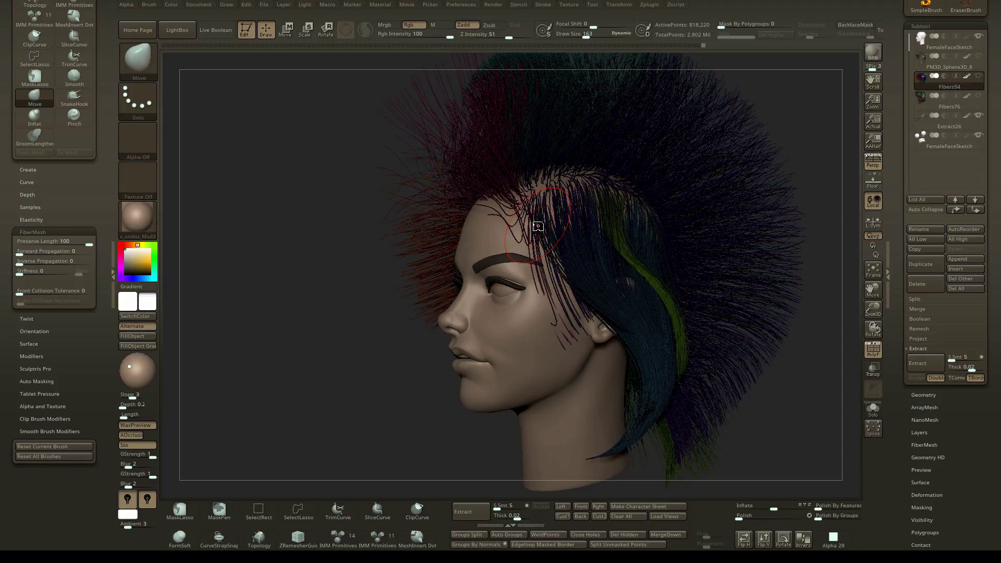
right_click_drag(538, 228, 577, 241)
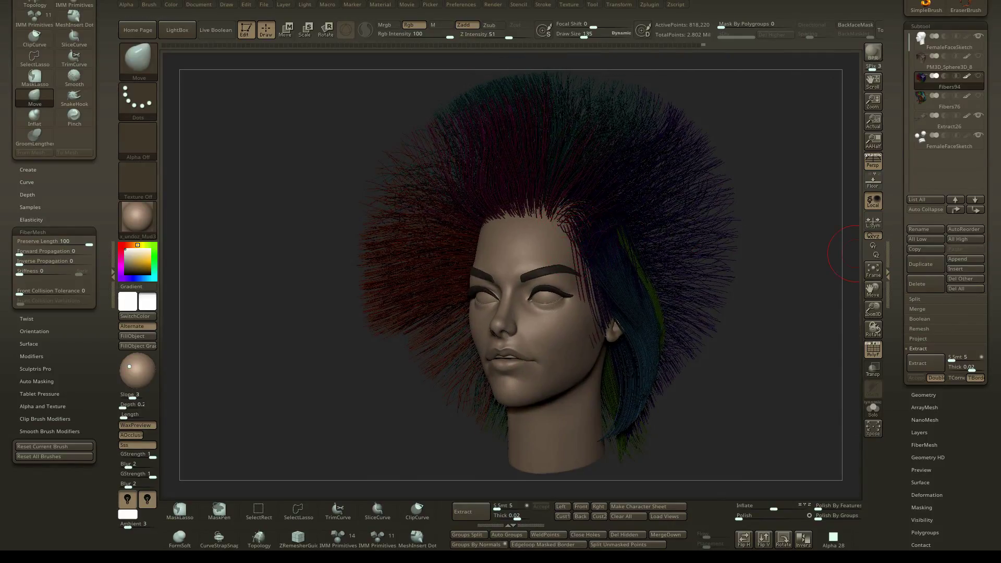